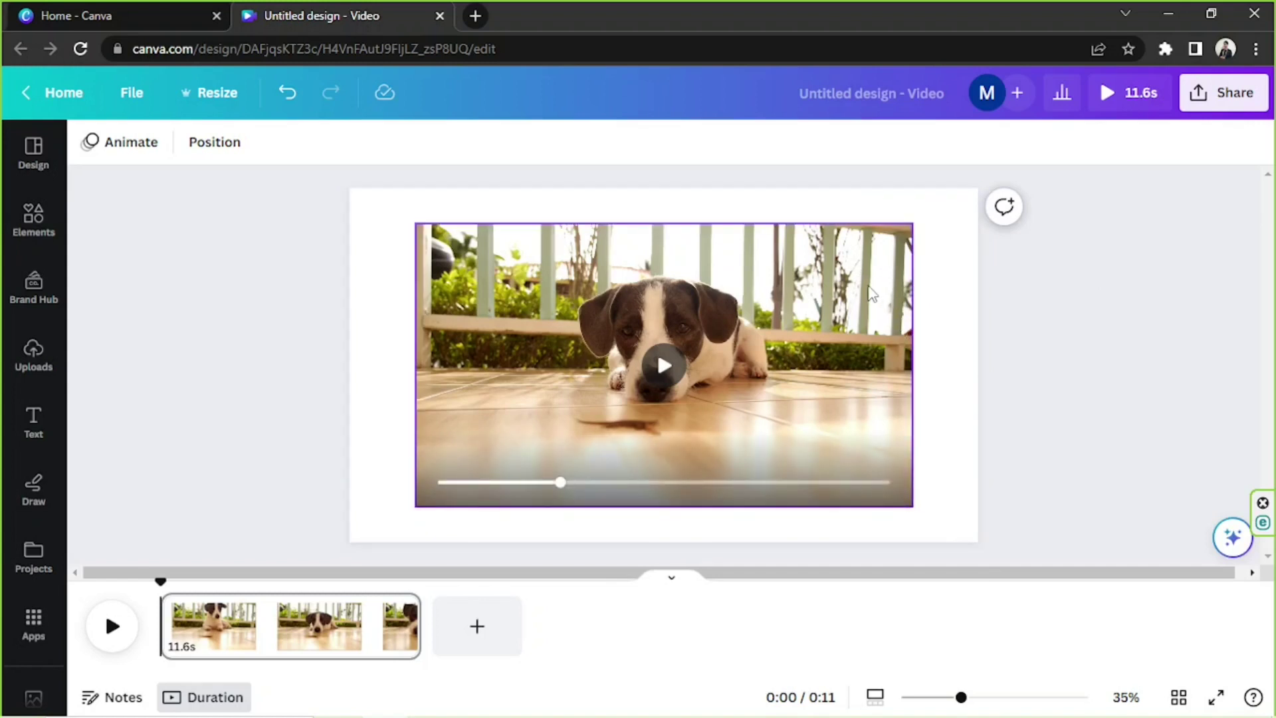
Set the dog clip's playback speed to 0.5× after trying 0.25×, 1.5× and 2×, stretching it to 23.2 seconds
left_click(634, 309)
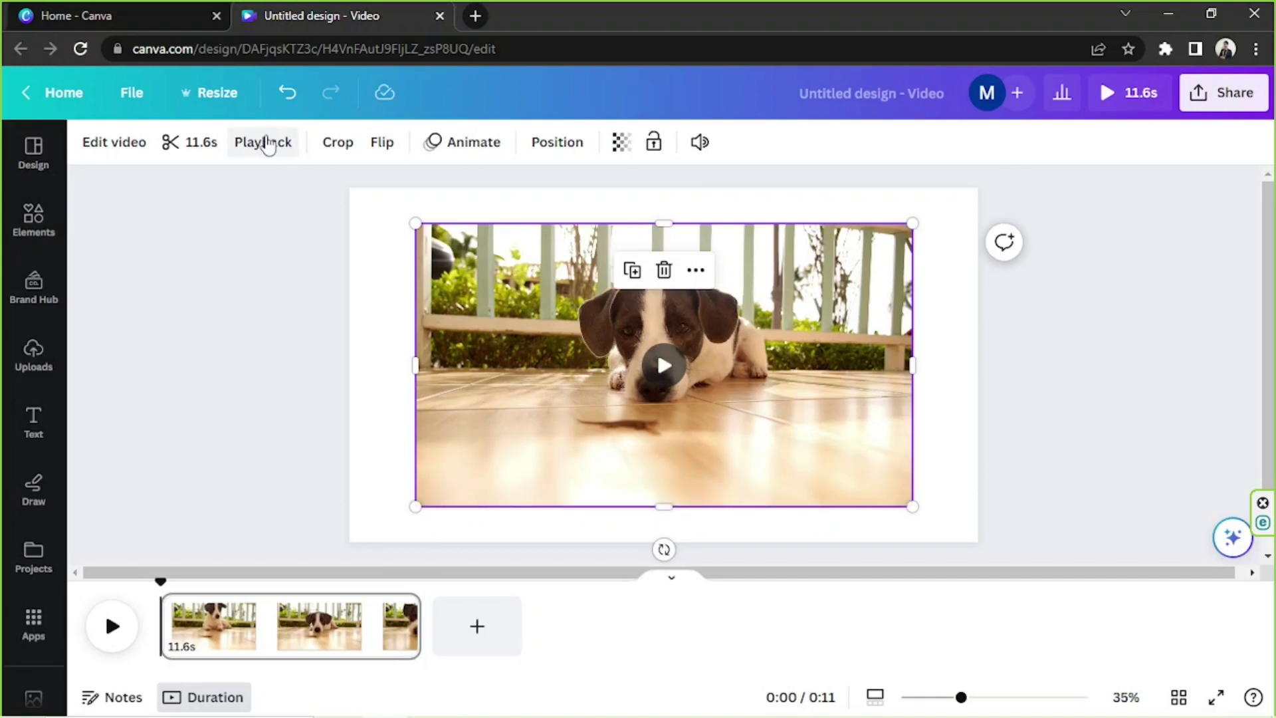
left_click(267, 144)
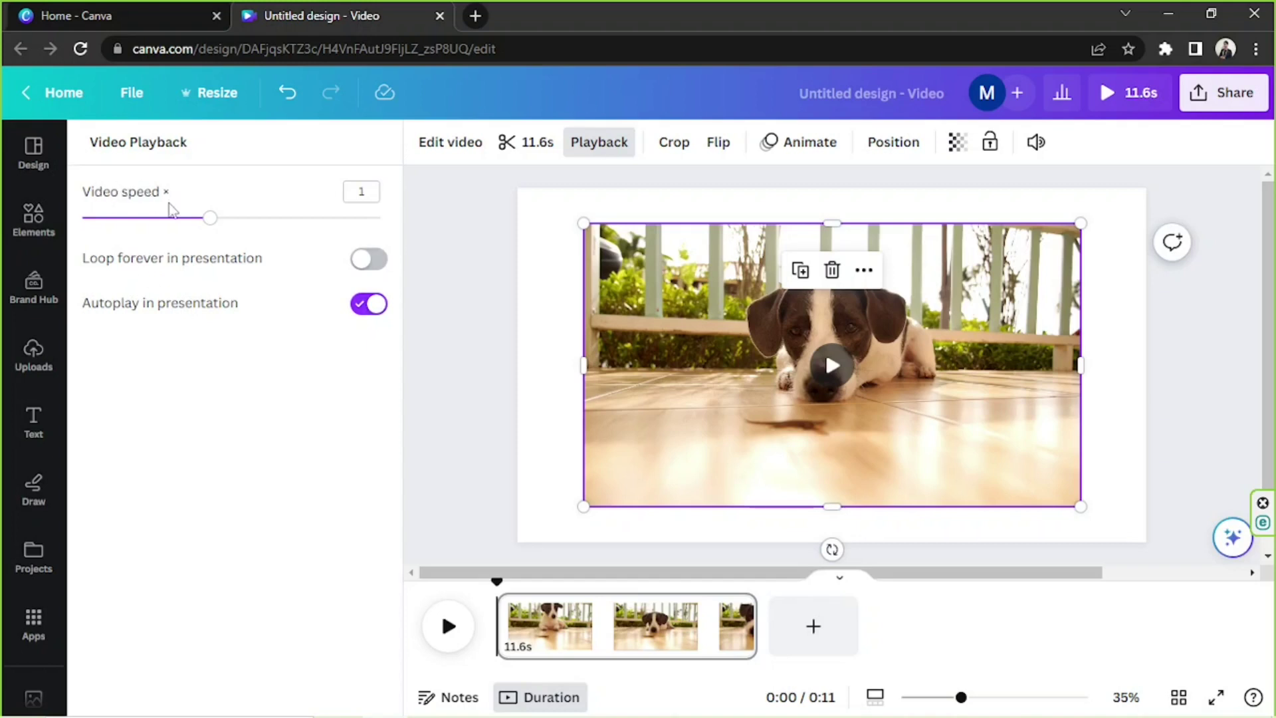
left_click_drag(210, 223, 143, 228)
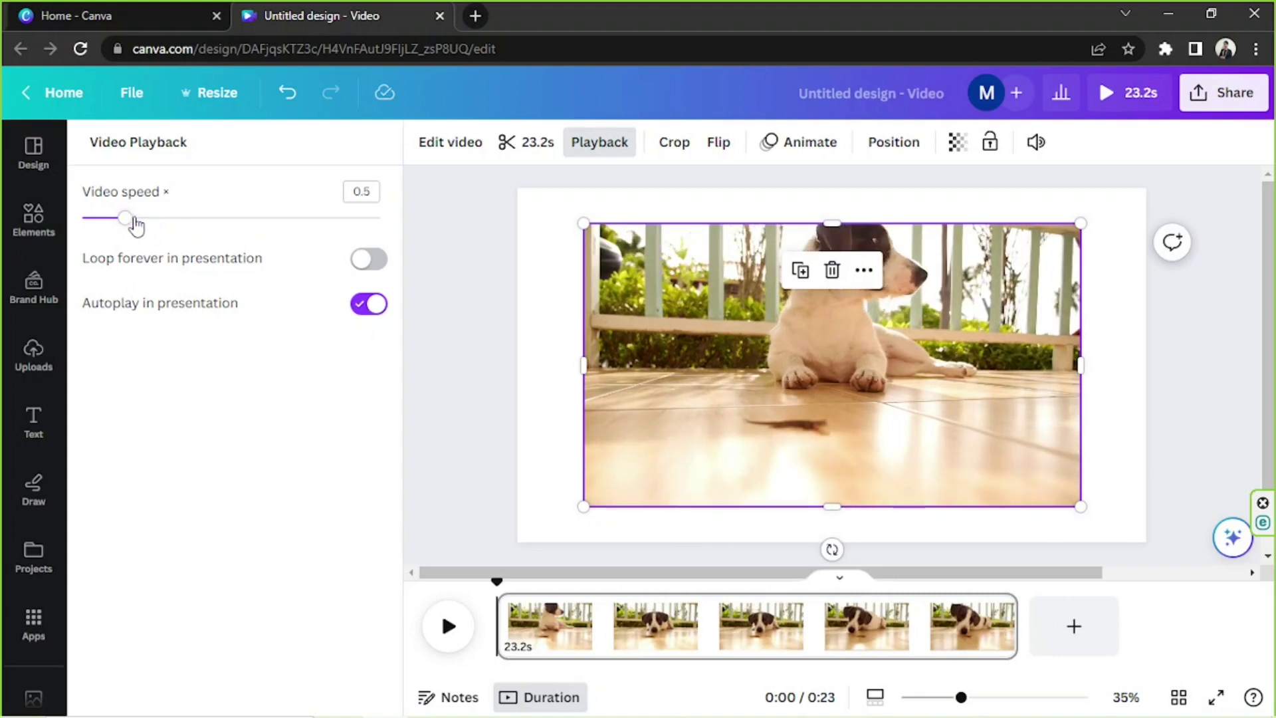
left_click_drag(133, 226, 94, 225)
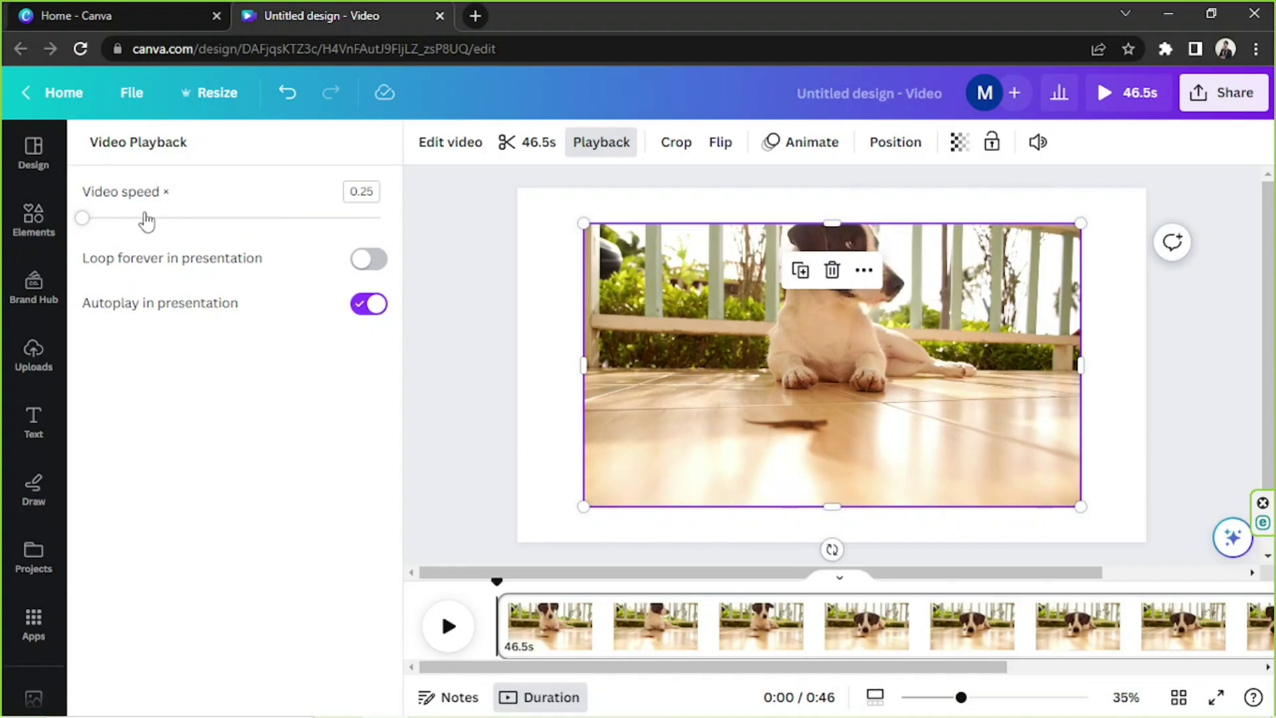
left_click(373, 191)
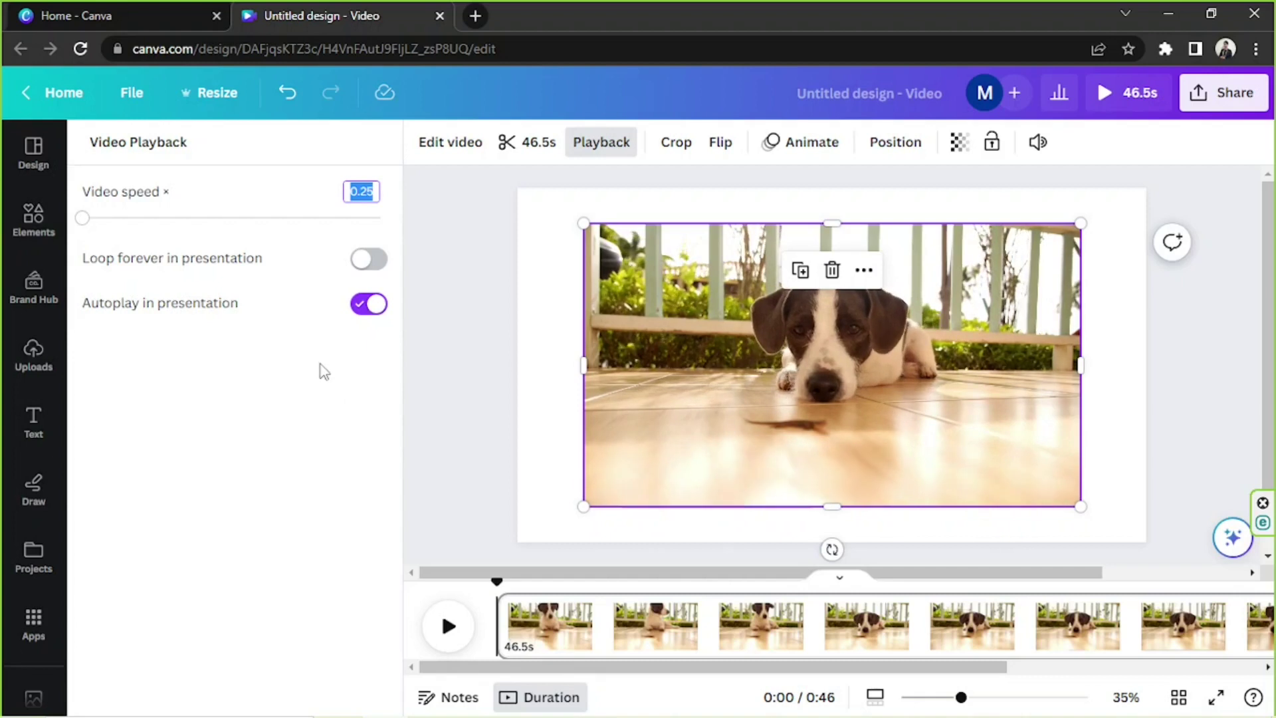
left_click(305, 220)
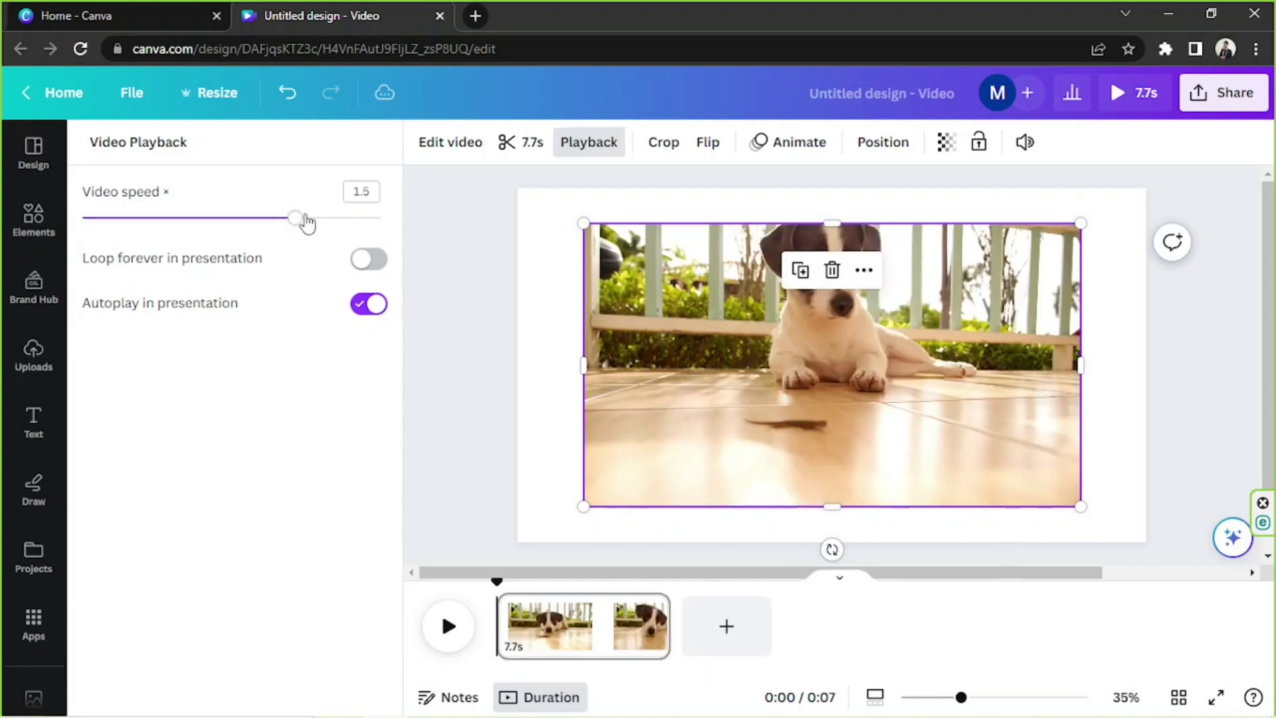
left_click_drag(295, 223, 381, 226)
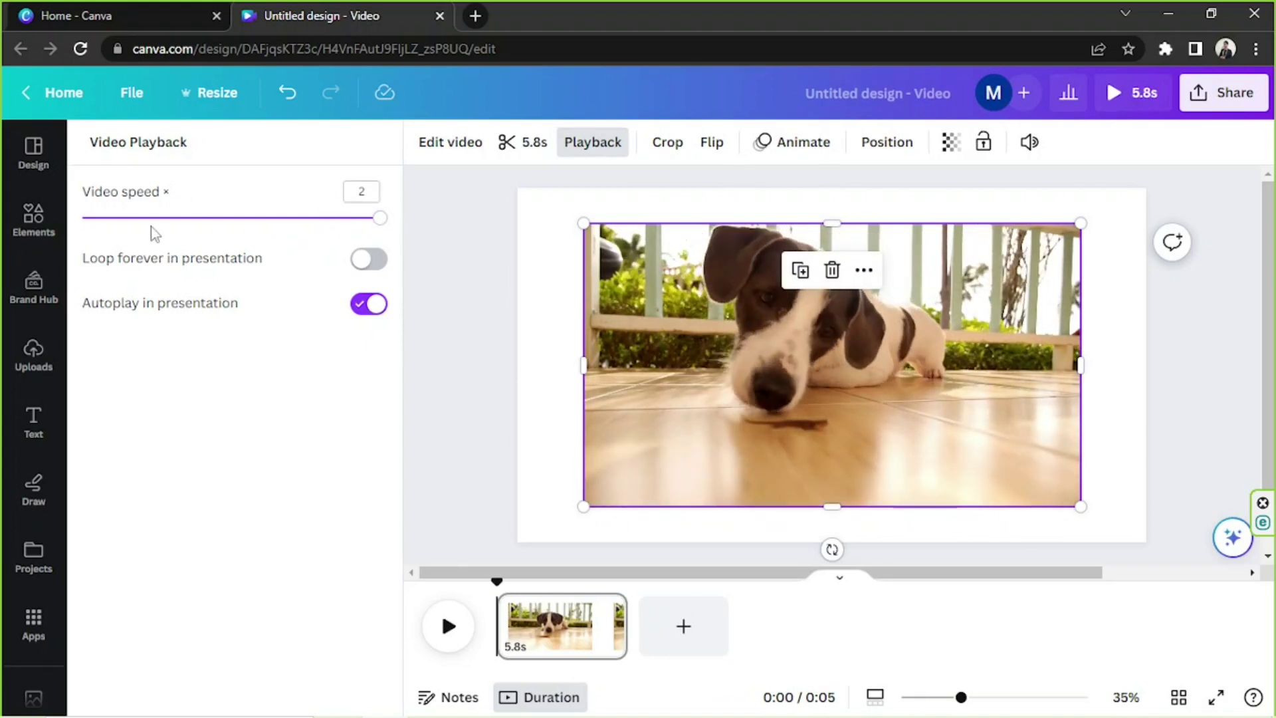
left_click(132, 217)
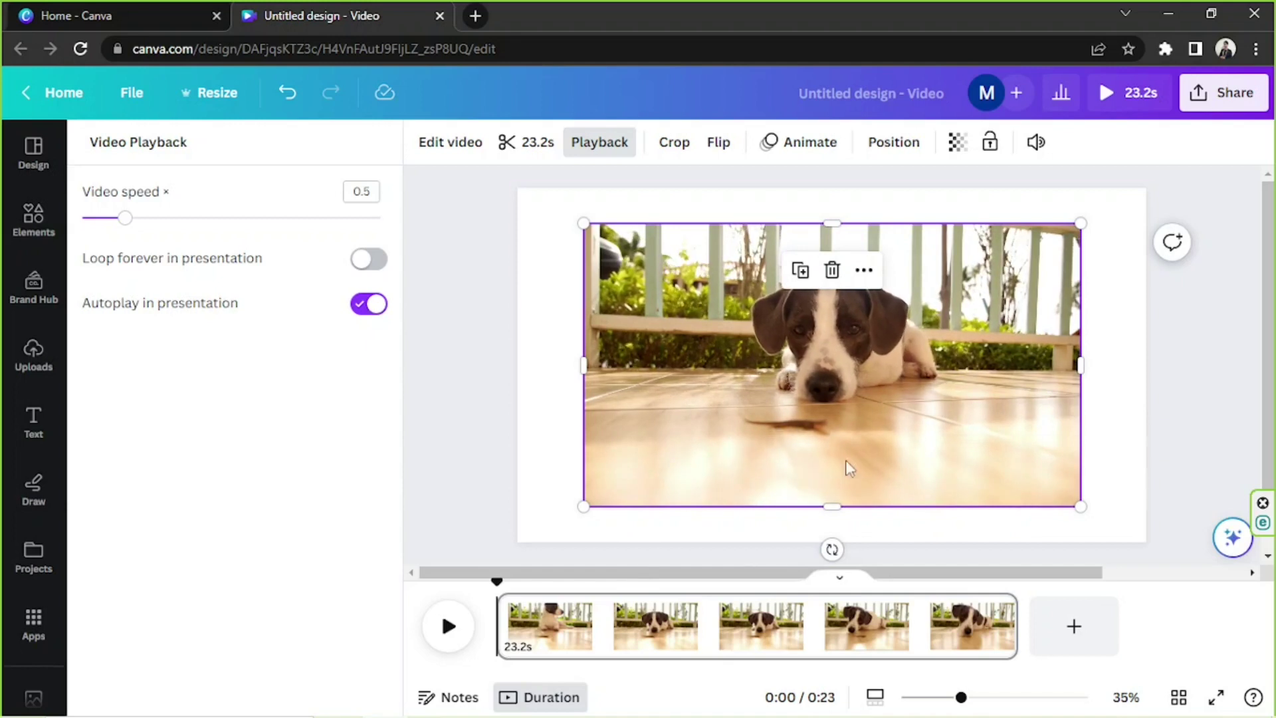
left_click(532, 365)
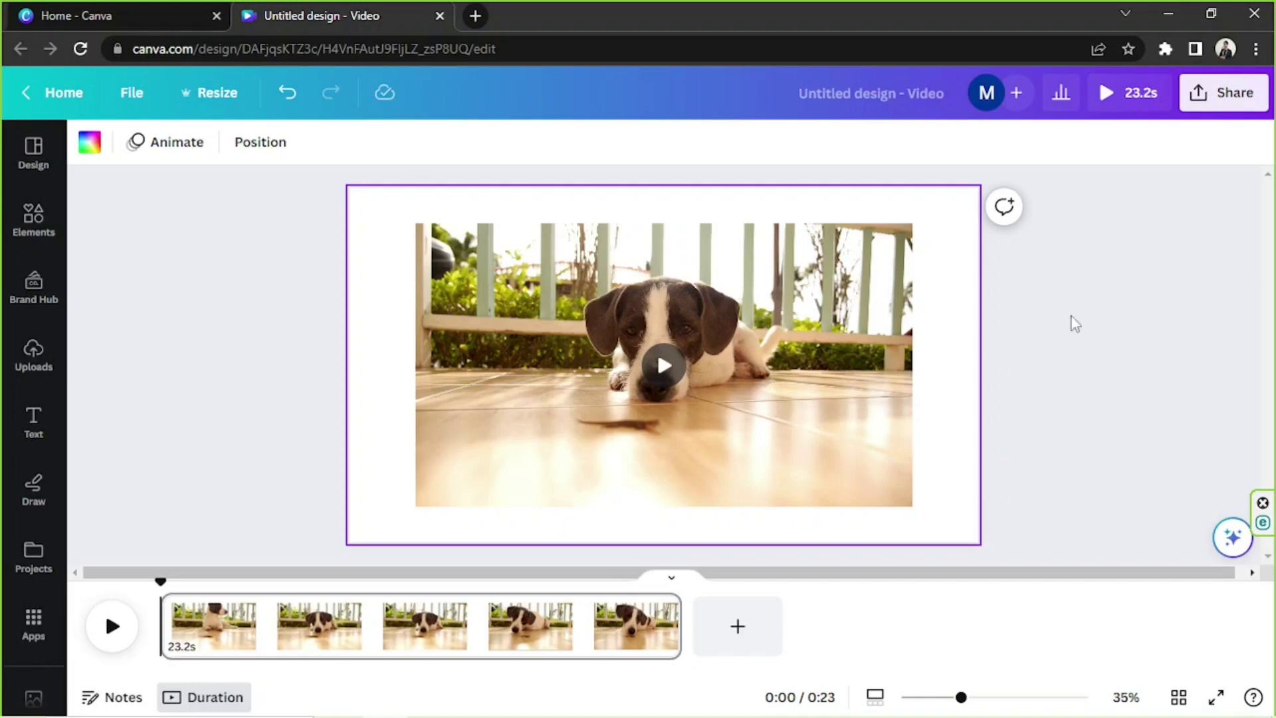
Switch off Autoplay in presentation in the dog clip's Playback settings
left_click(801, 338)
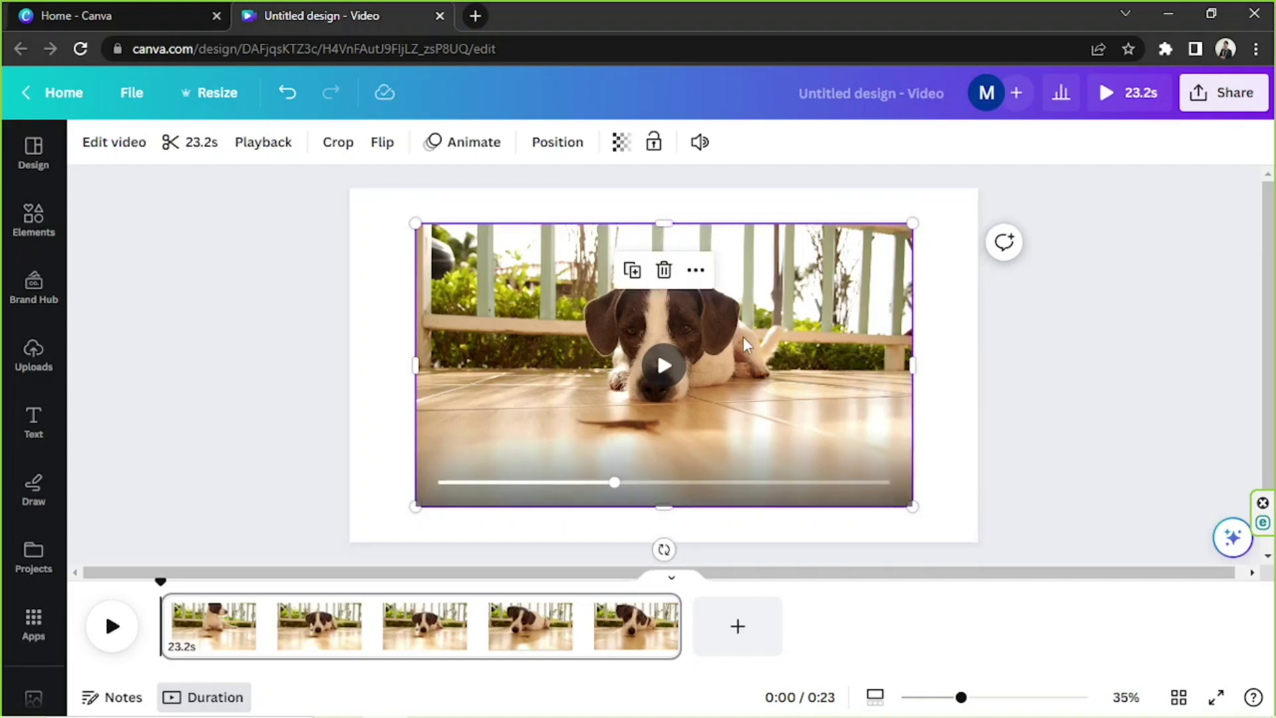
left_click(262, 145)
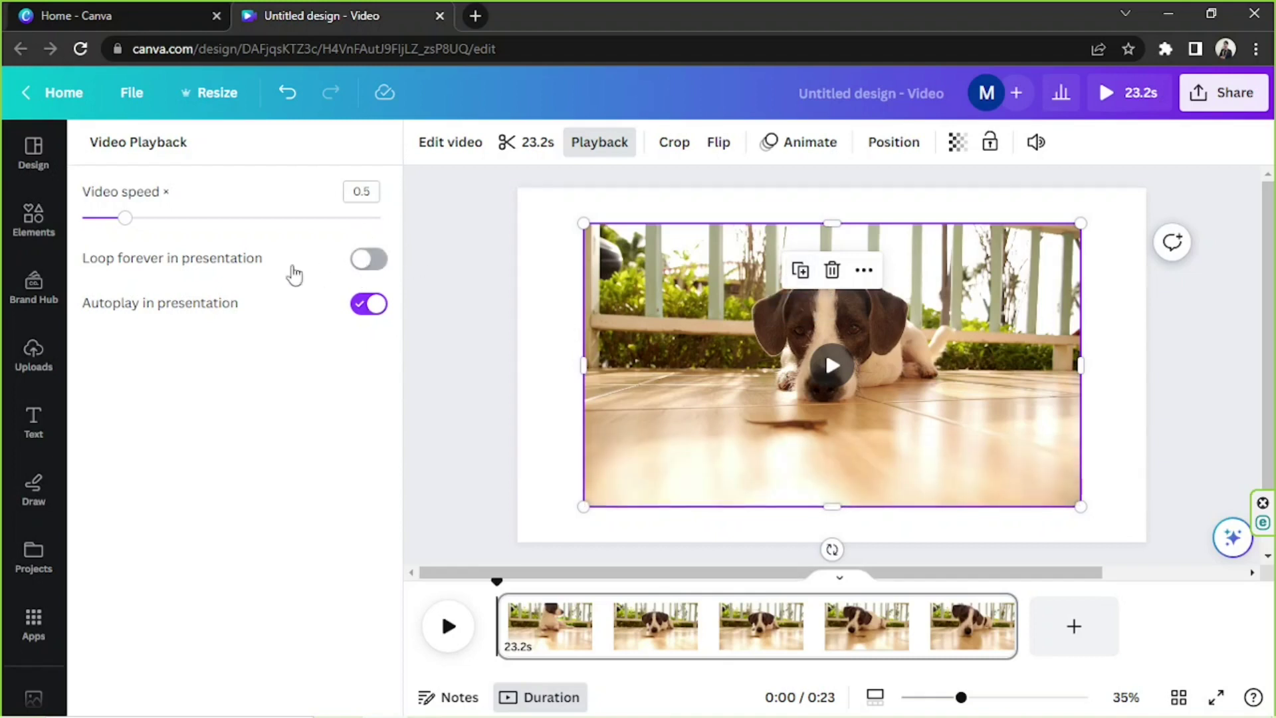
left_click(372, 307)
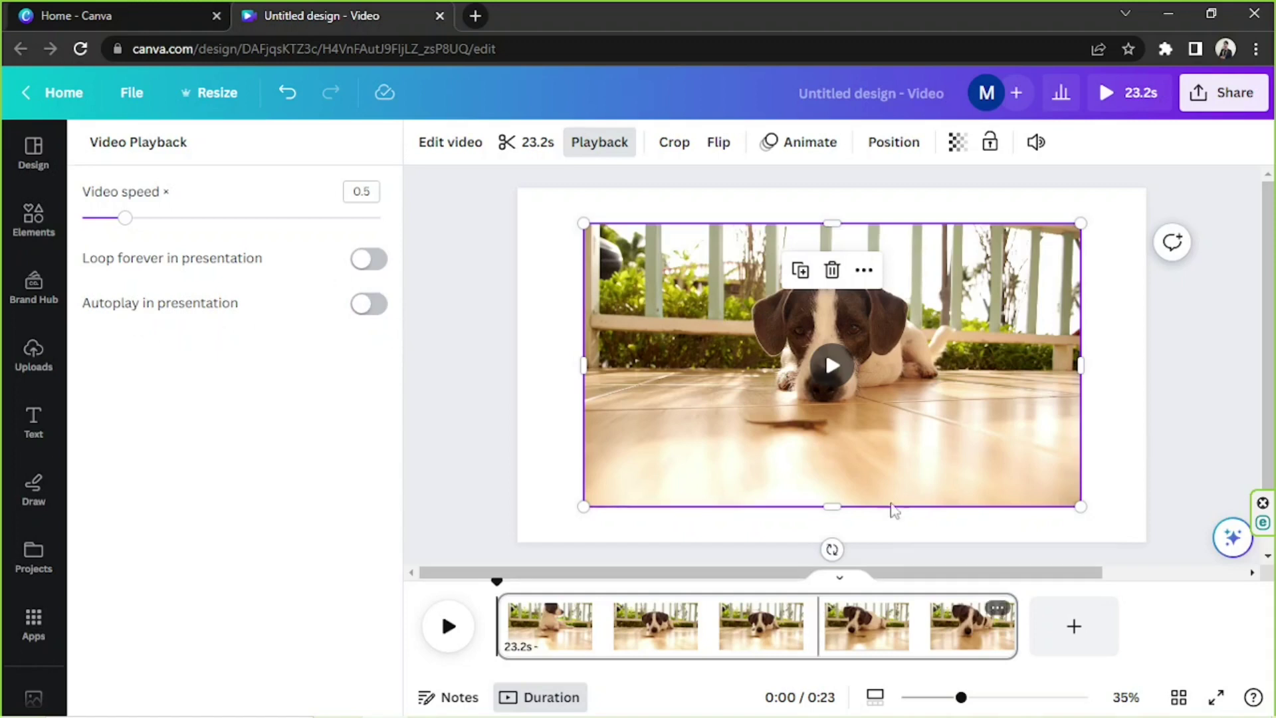
mouse_move(831, 371)
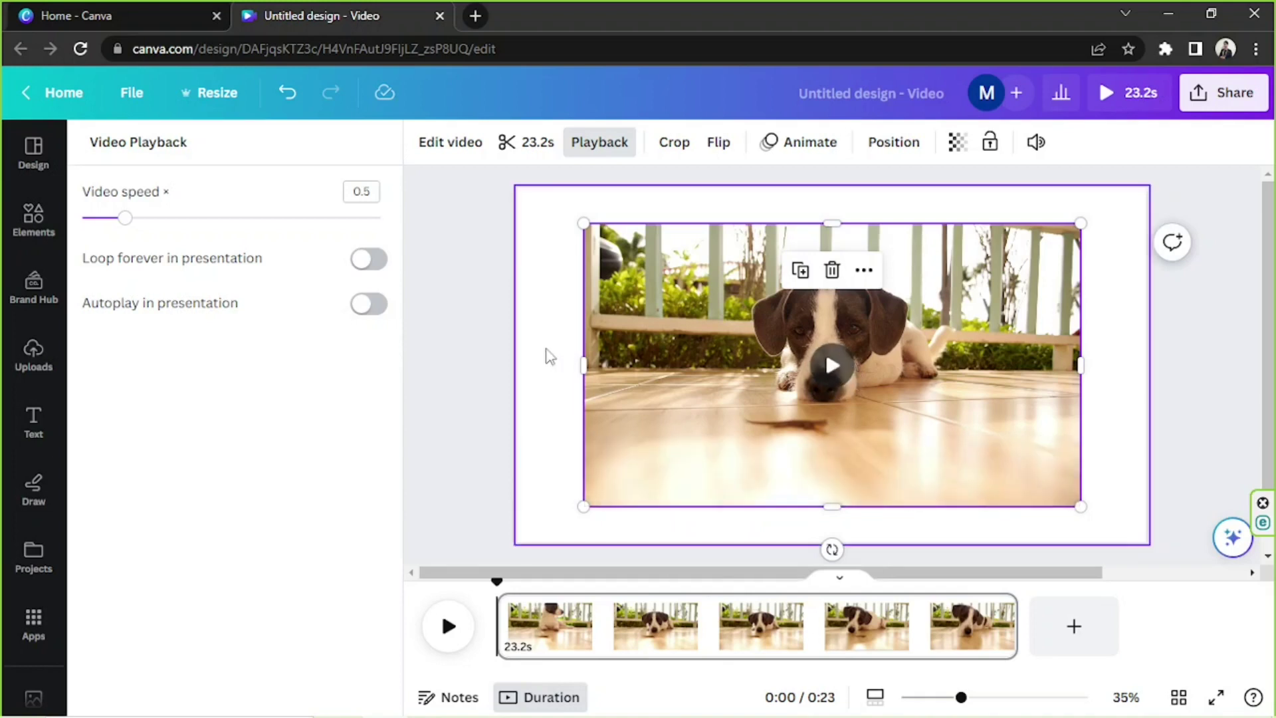
left_click(457, 351)
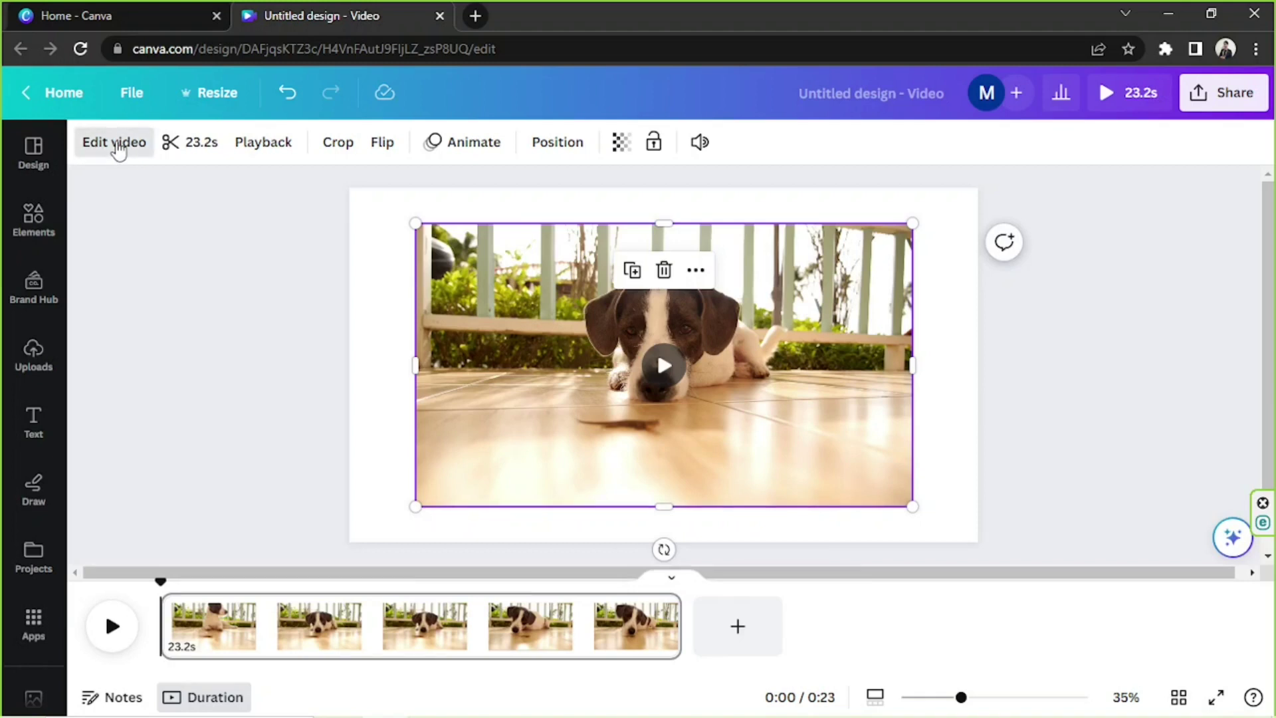
Open Edit video for the dog clip and browse the full filter list, keeping the filter at None
left_click(116, 148)
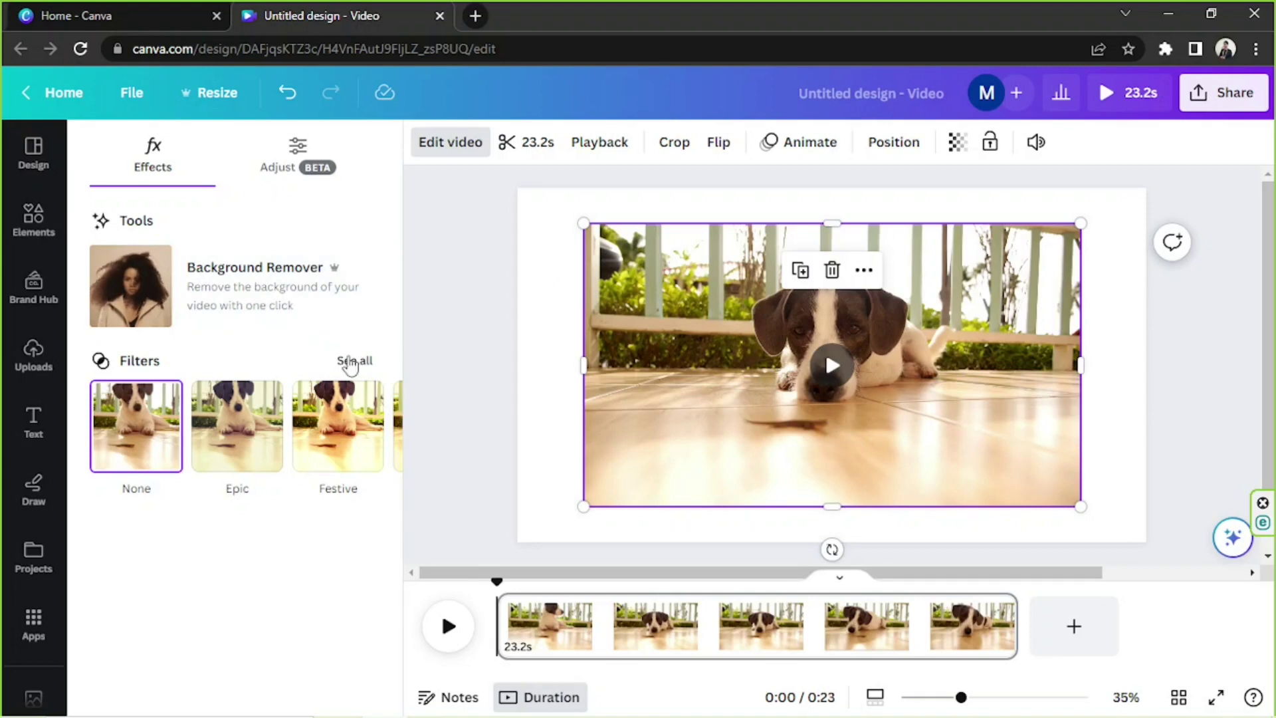
left_click(354, 359)
scroll(352, 352, "down", 6)
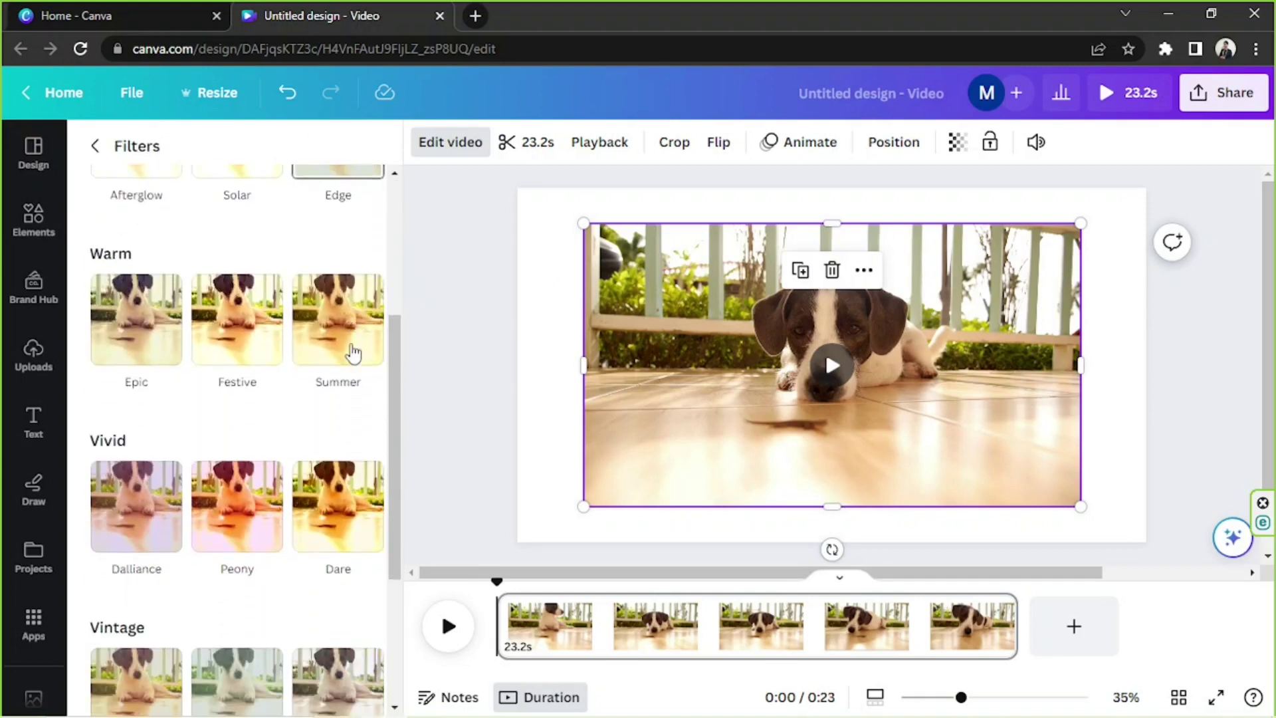
scroll(353, 353, "down", 1)
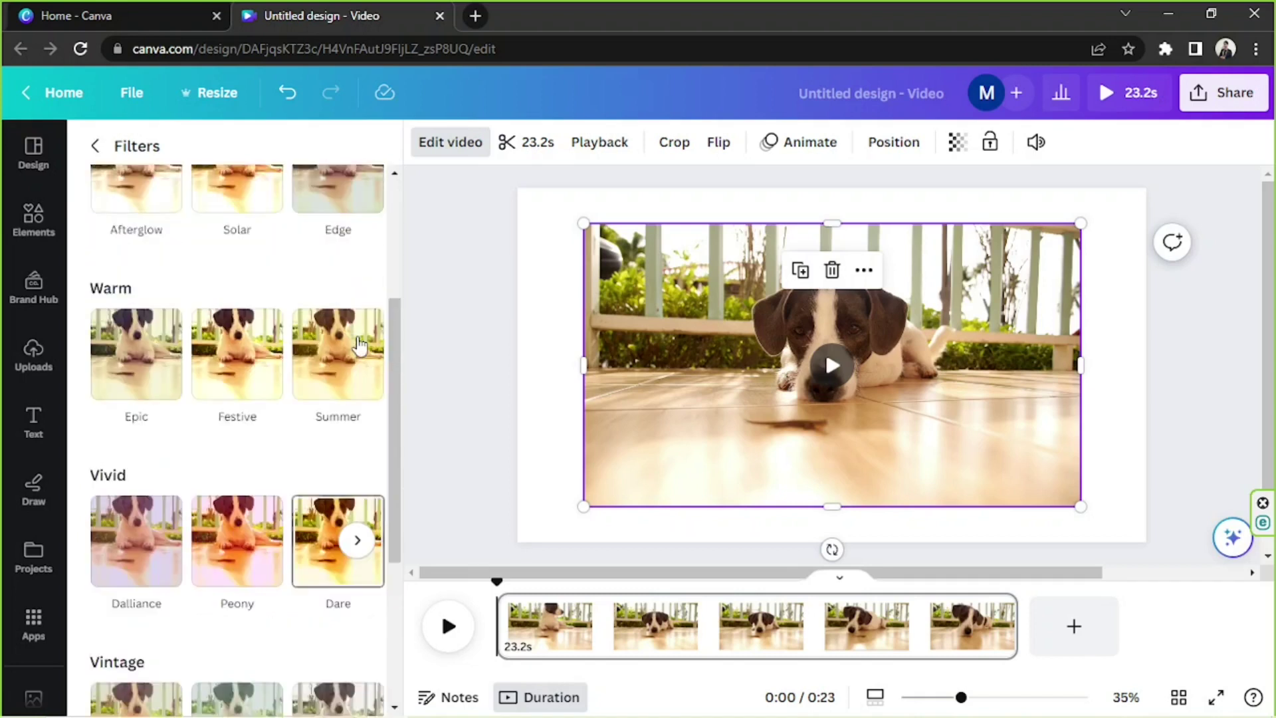
scroll(358, 344, "up", 4)
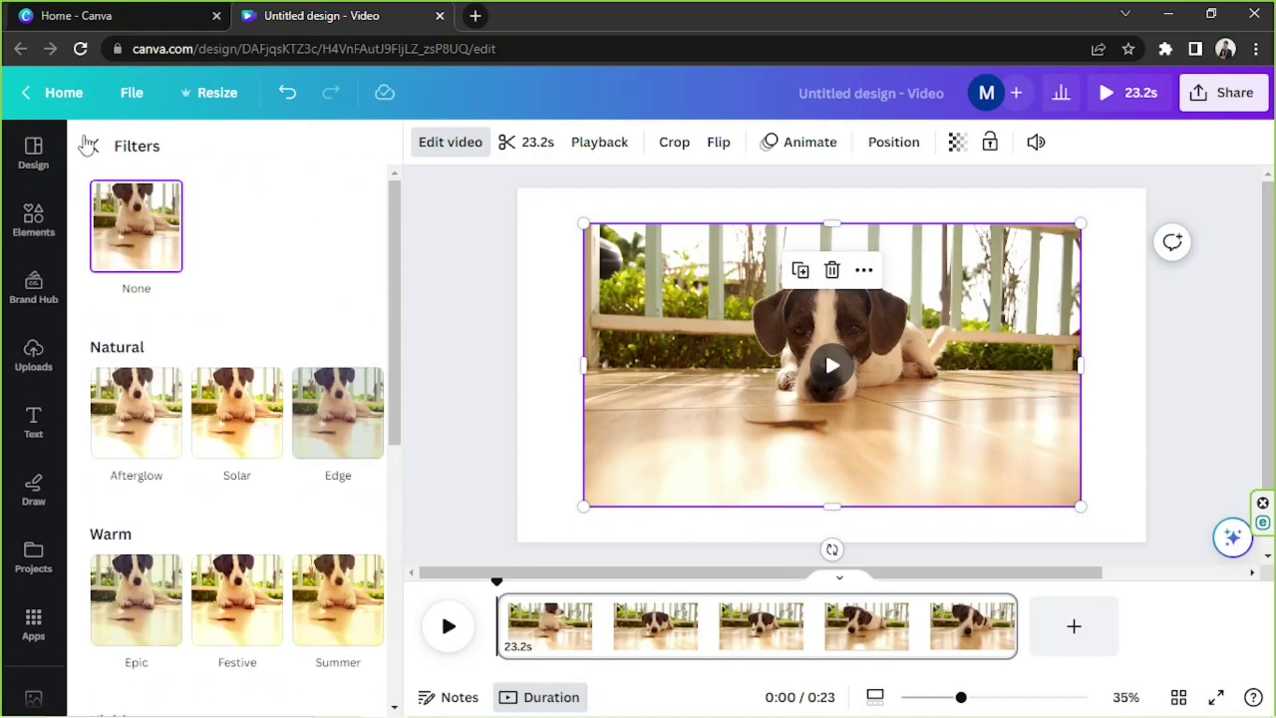
mouse_move(777, 471)
left_click(98, 147)
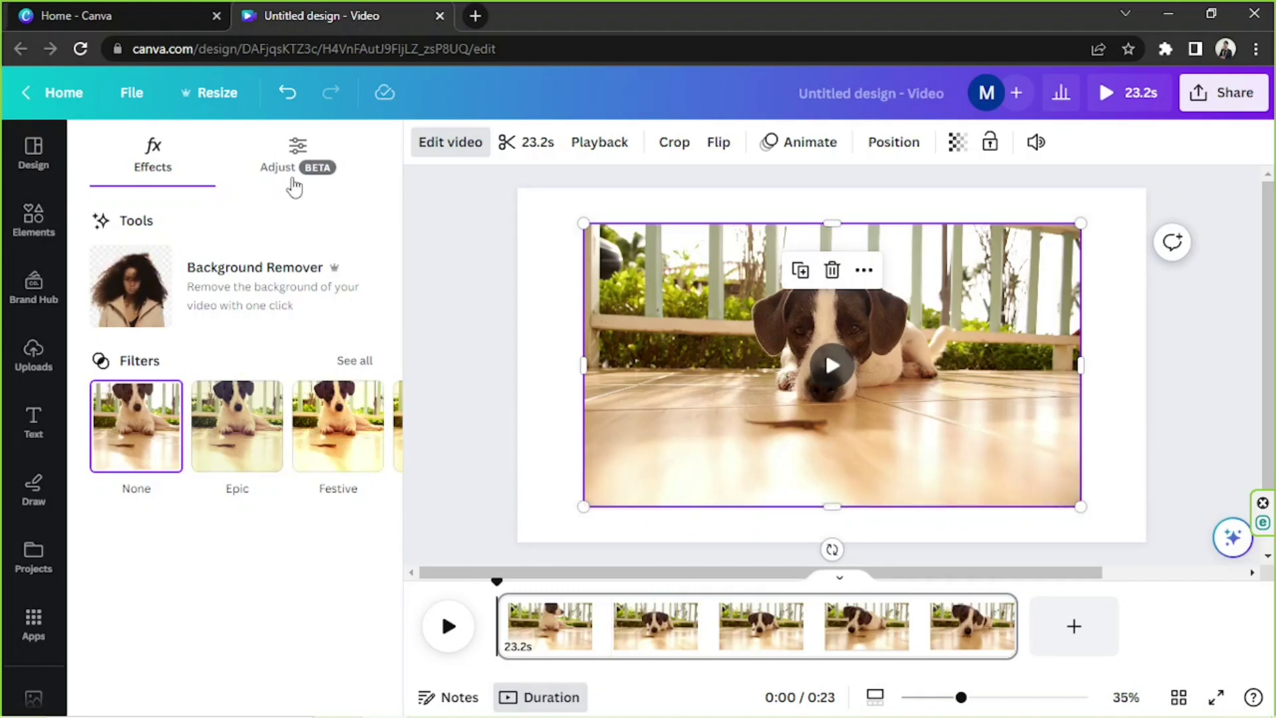
View the Adjust tab's White balance and Light sliders for the dog clip, all left at 0
left_click(299, 148)
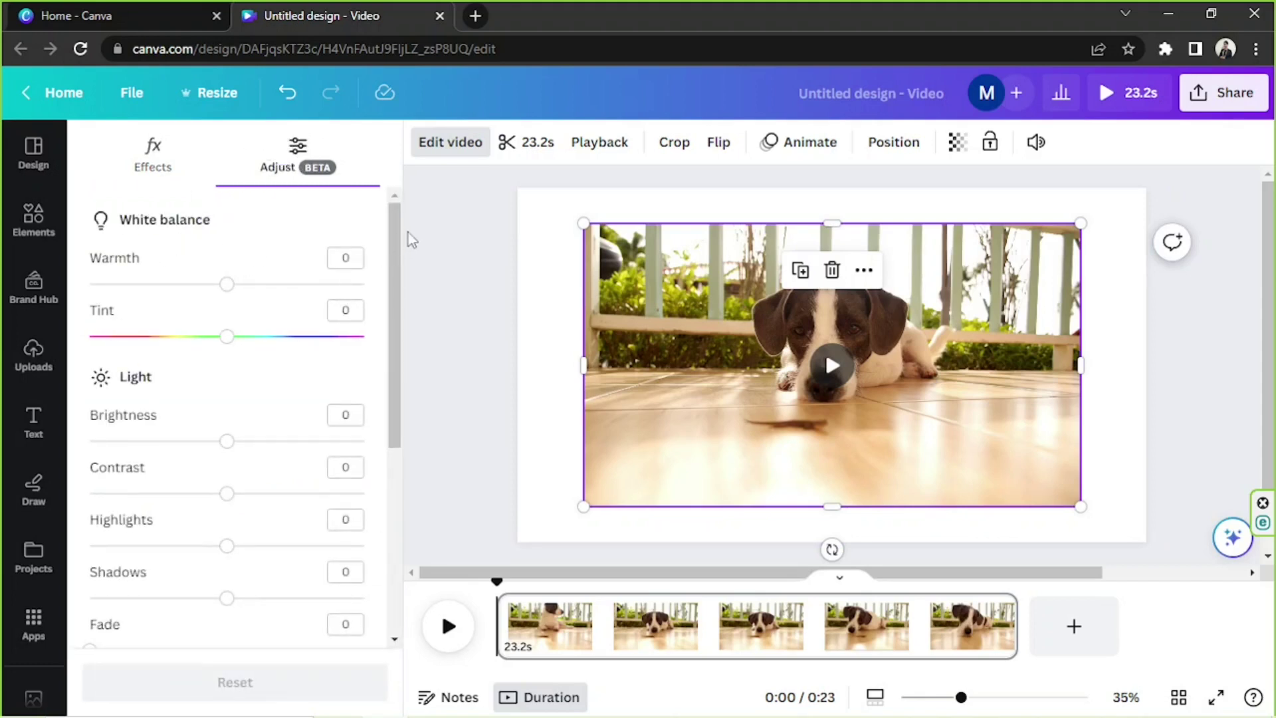
mouse_move(397, 214)
left_mouse_down()
mouse_move(398, 419)
mouse_move(386, 200)
left_mouse_up()
mouse_move(803, 361)
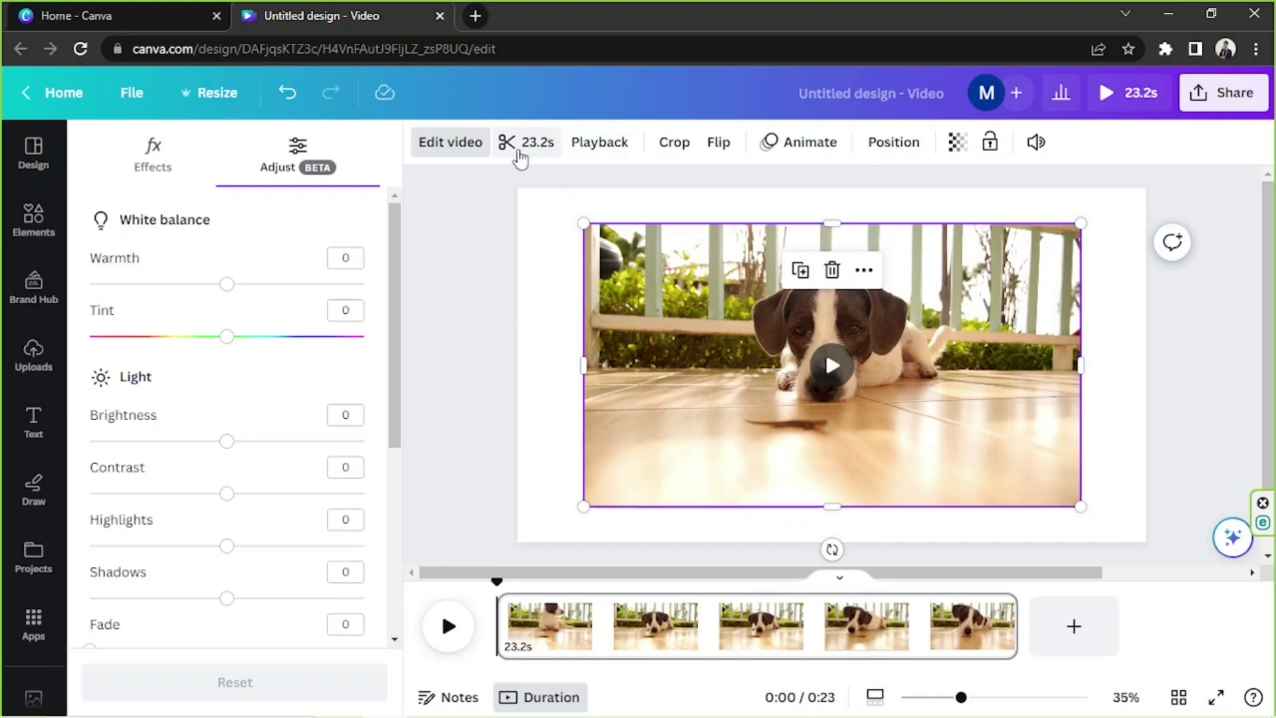
Trim the dog clip to a 5-second section, sliding the kept part to choose which portion remains
left_click(541, 148)
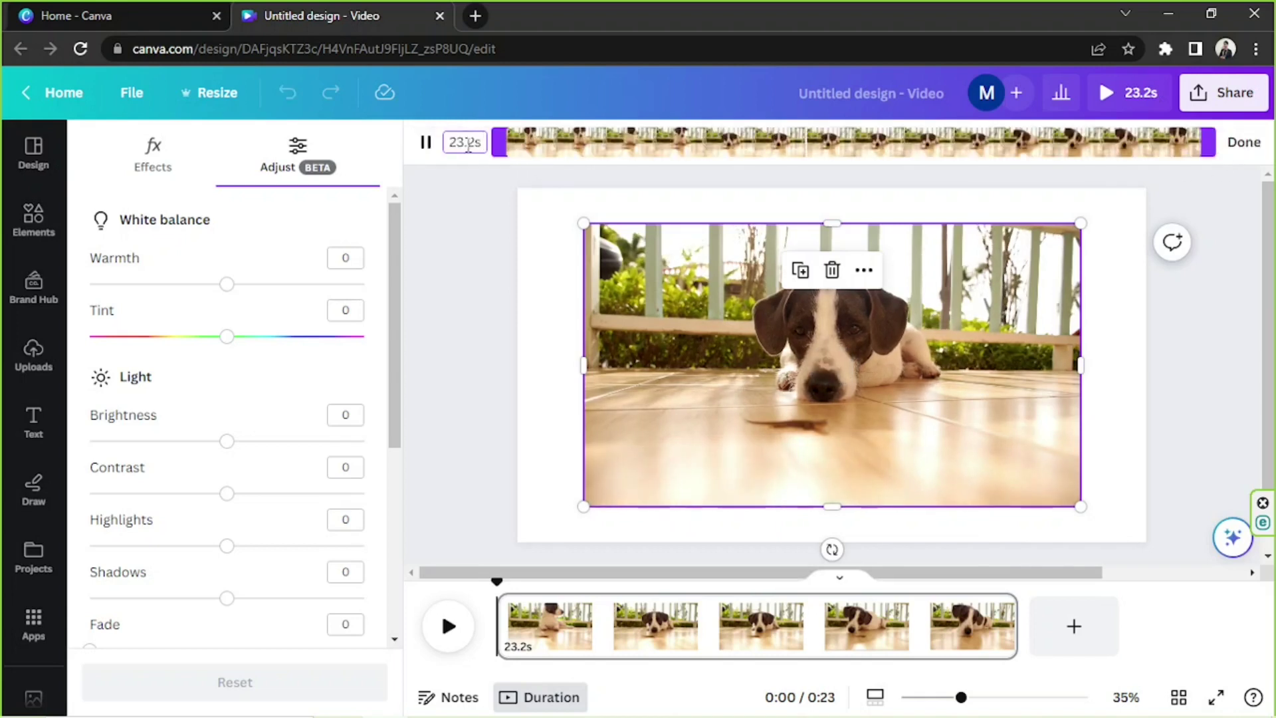
left_click_drag(1210, 140, 800, 144)
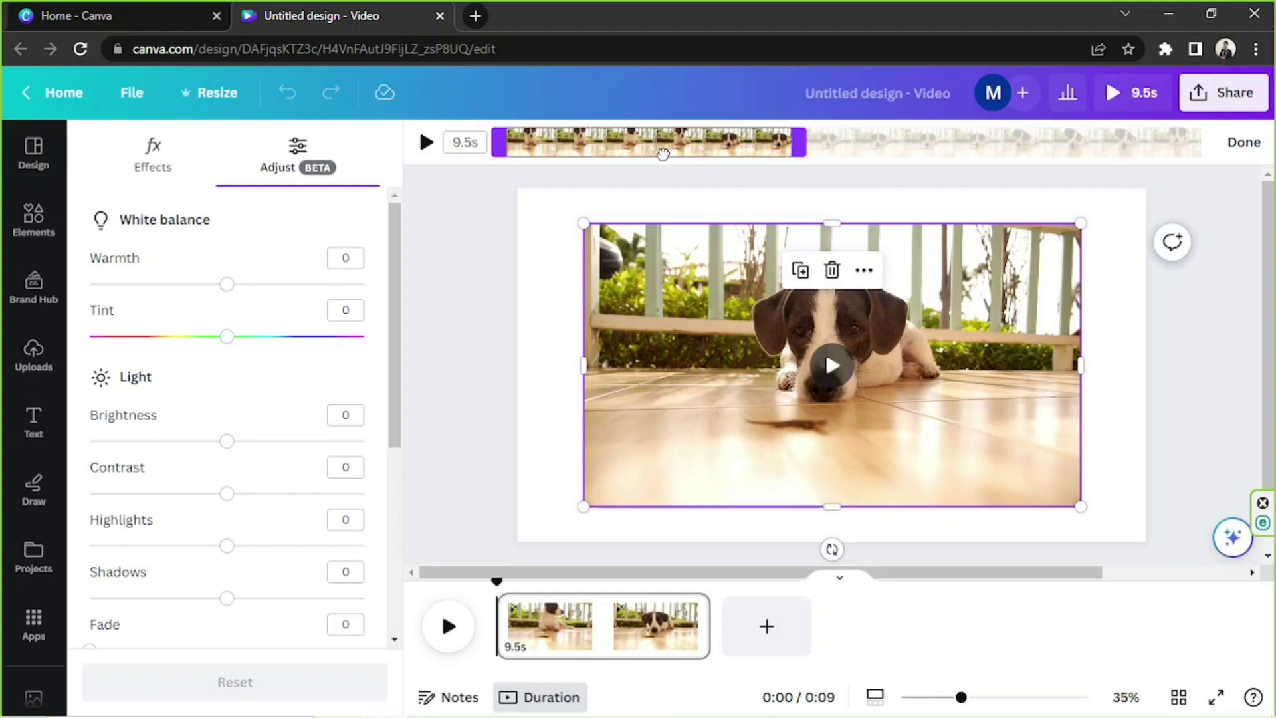
left_click_drag(677, 143, 804, 145)
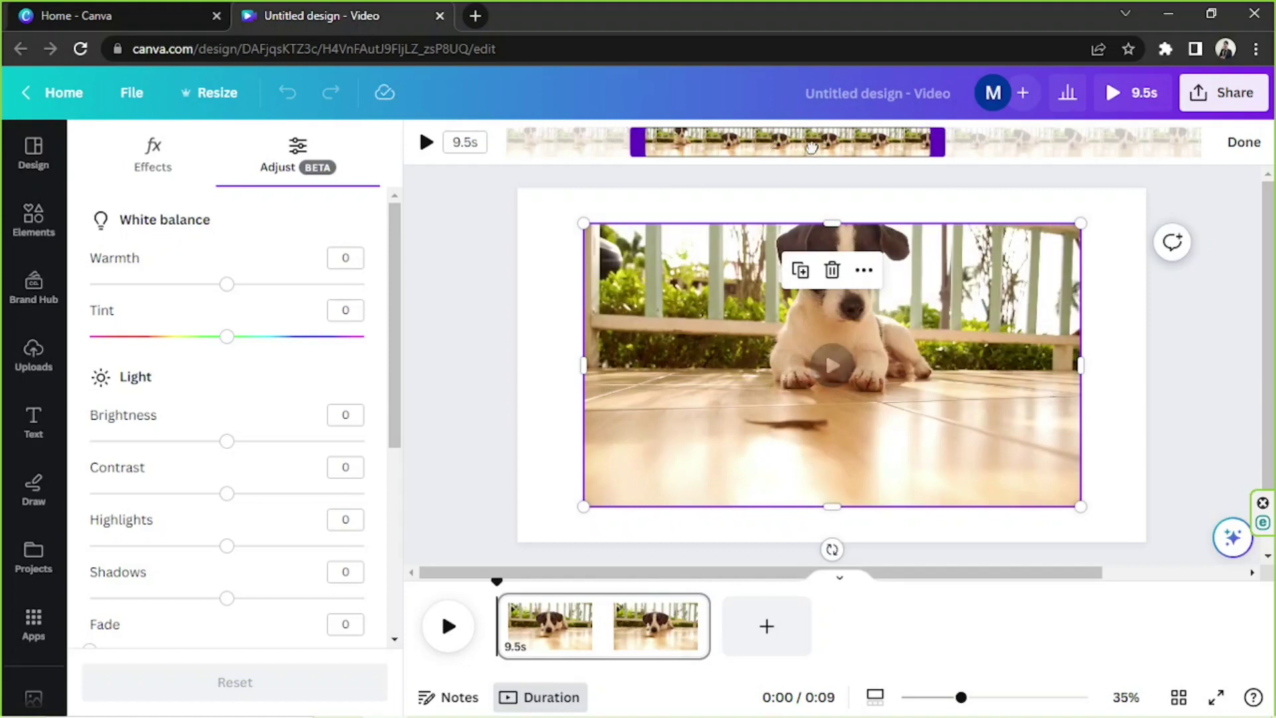
left_click_drag(643, 143, 692, 136)
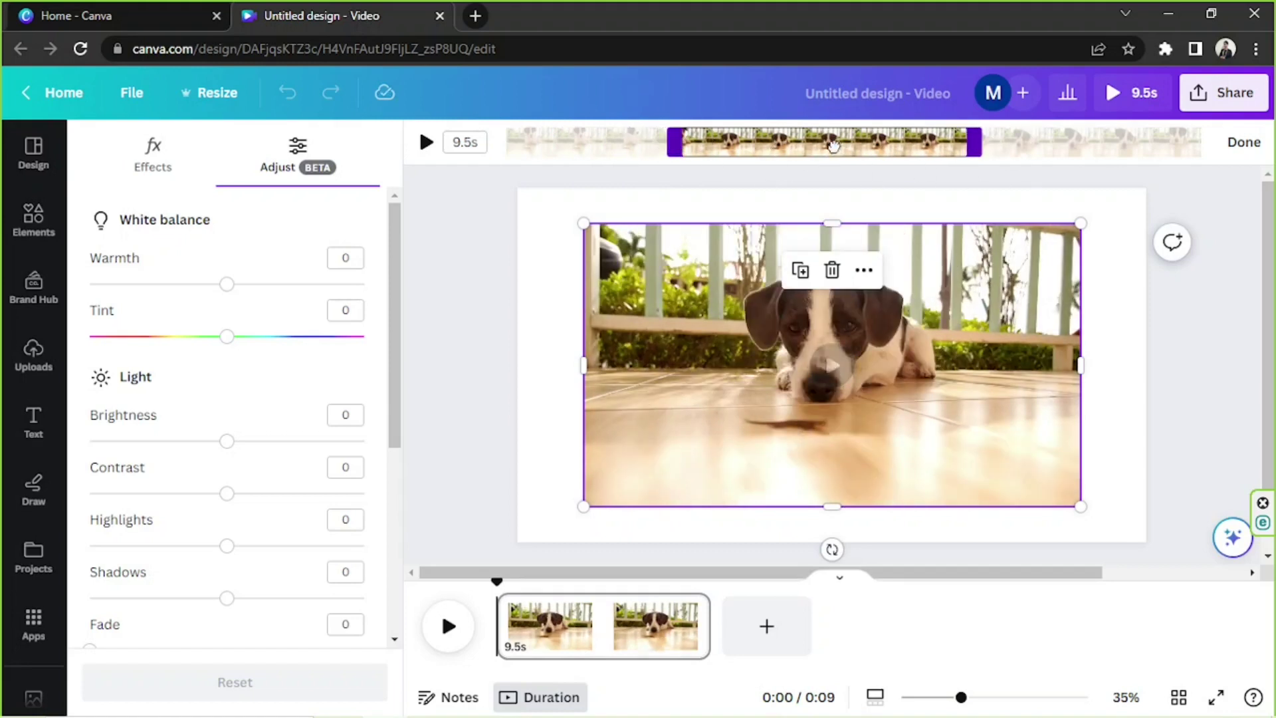
left_click_drag(668, 147, 611, 137)
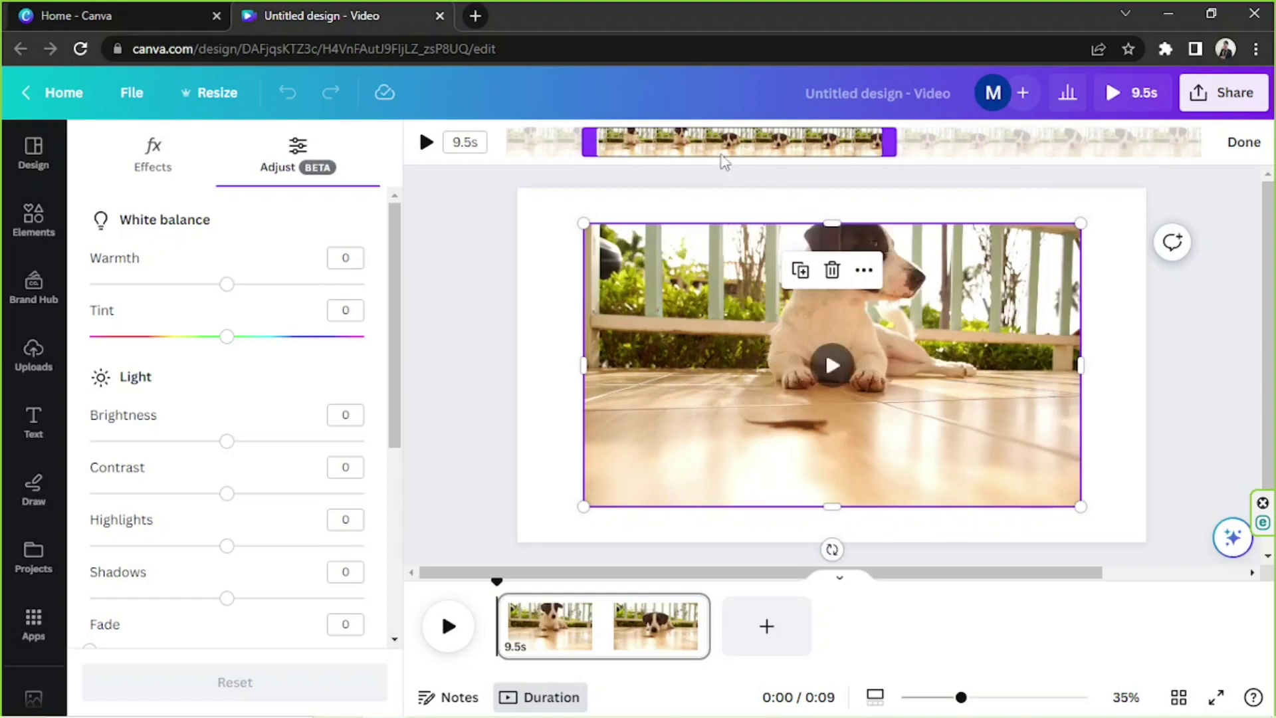
left_click_drag(724, 161, 653, 157)
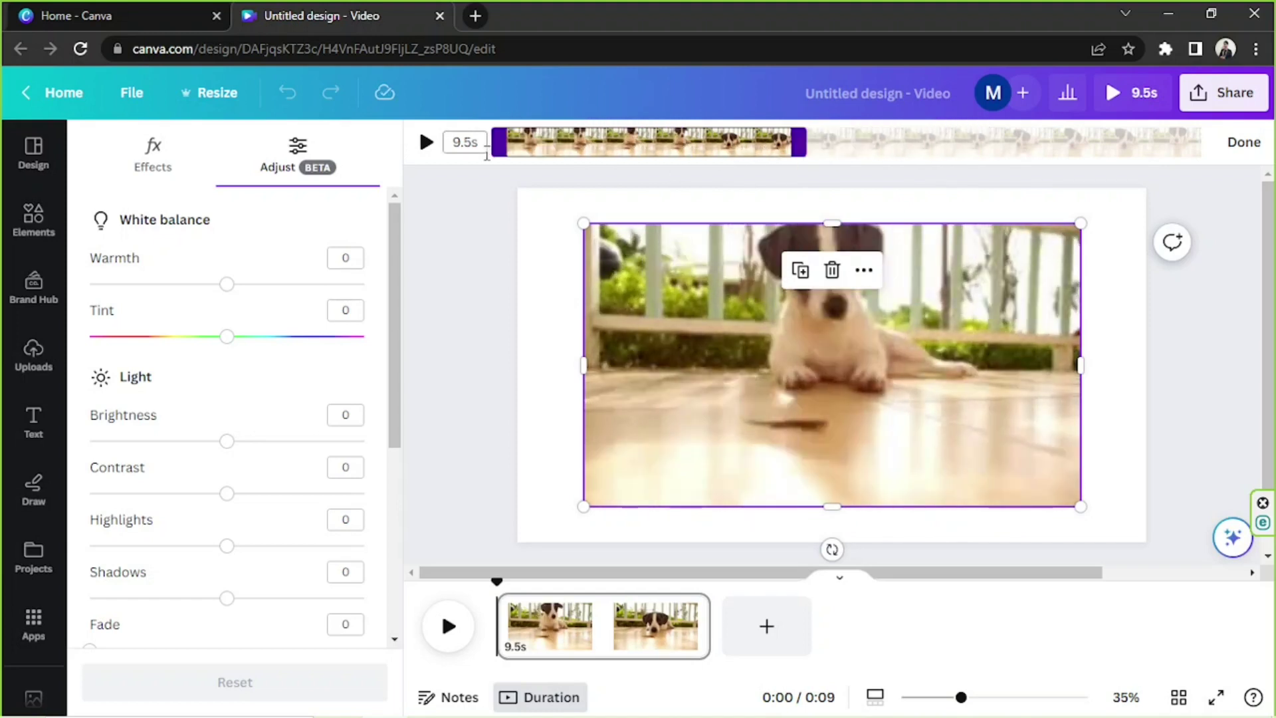
left_click(485, 144)
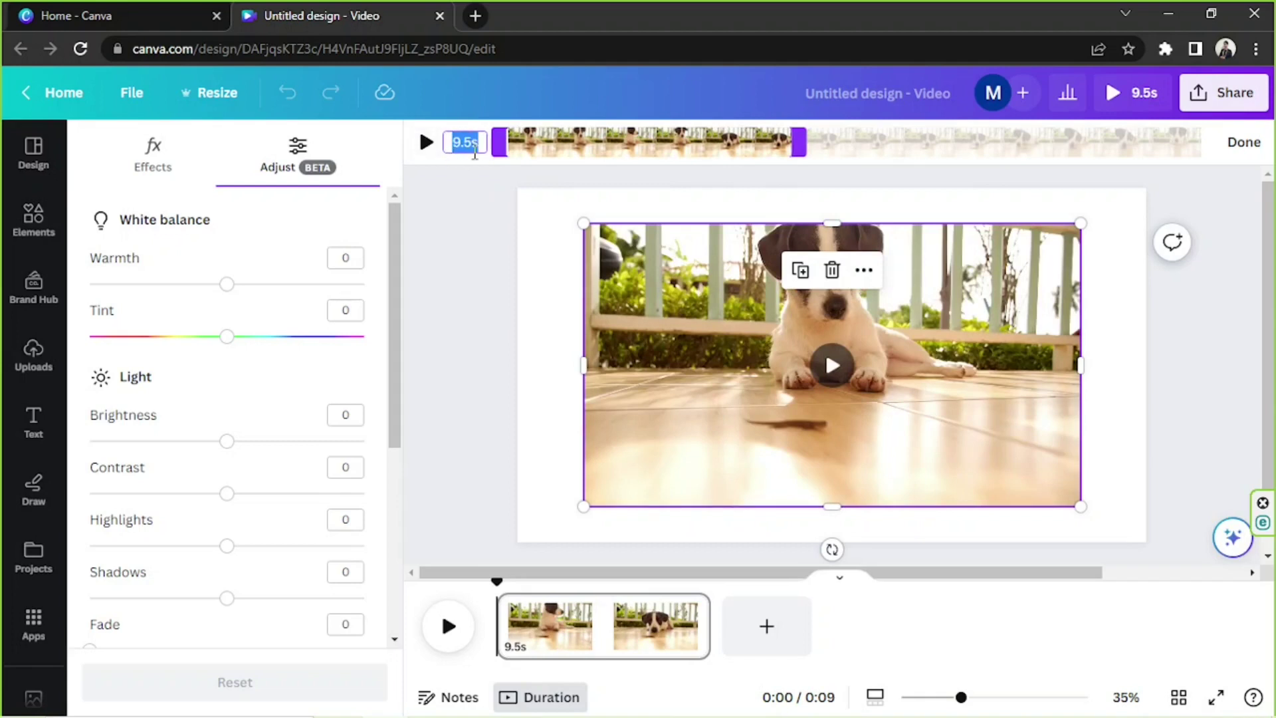
type("5")
key("Return")
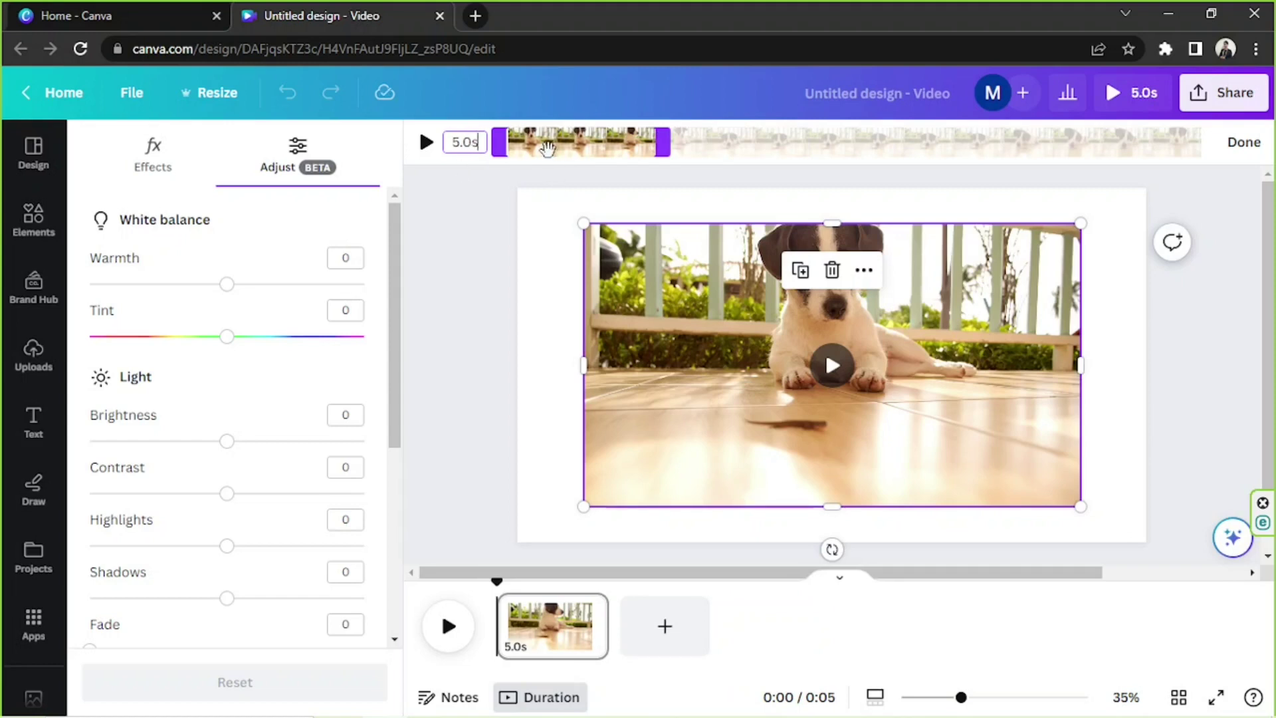
left_click_drag(548, 150, 717, 150)
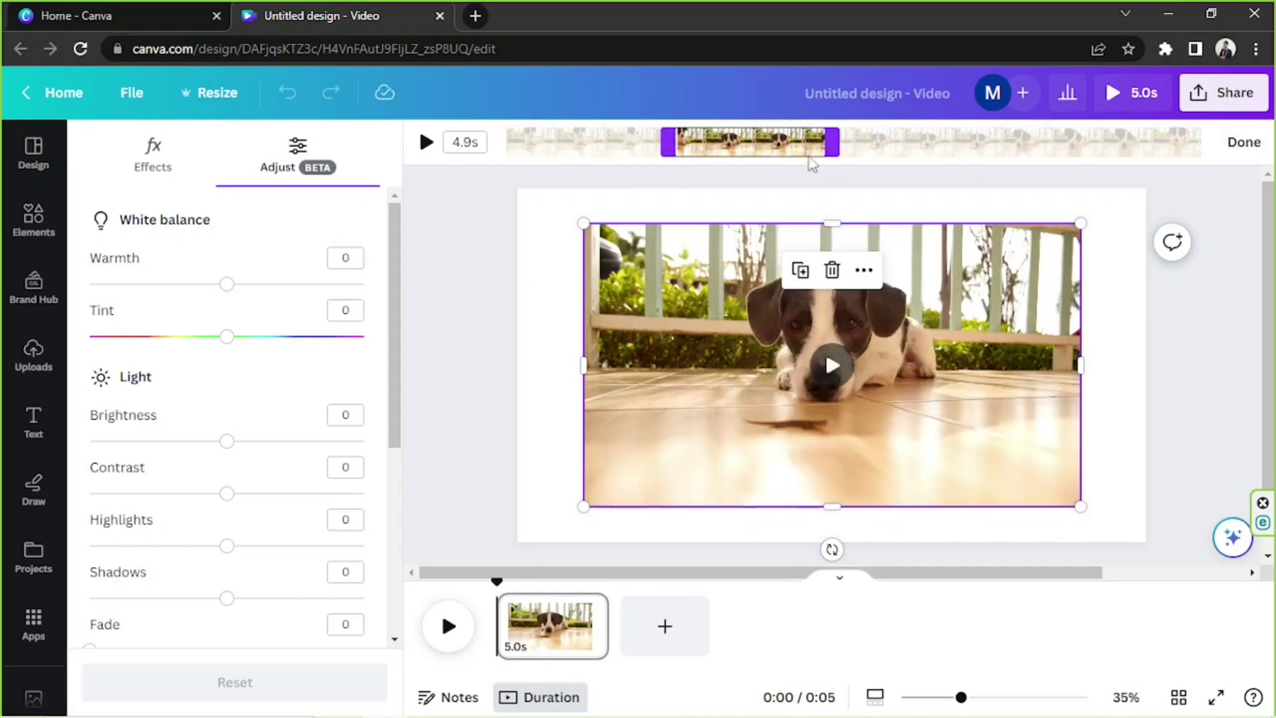
left_click_drag(809, 154, 500, 142)
left_click(1243, 142)
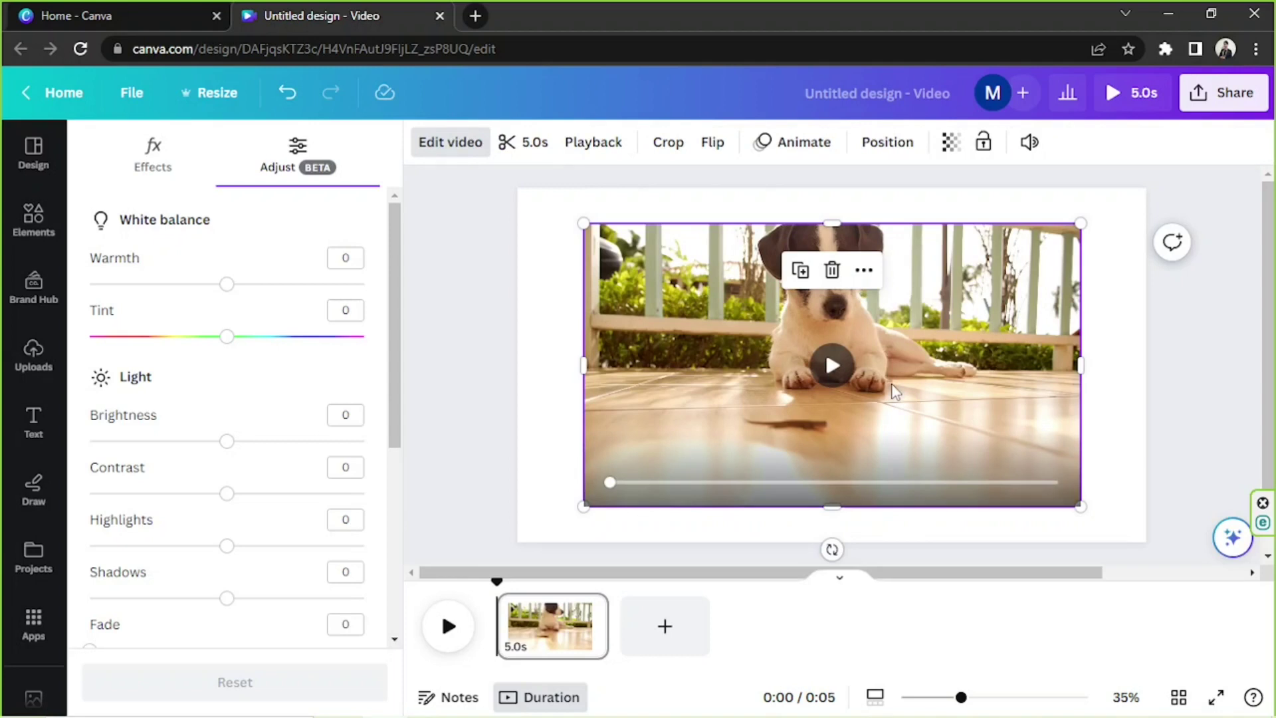
Close the colour adjustments and browse the crop aspect ratio presets for the dog clip
left_click(671, 150)
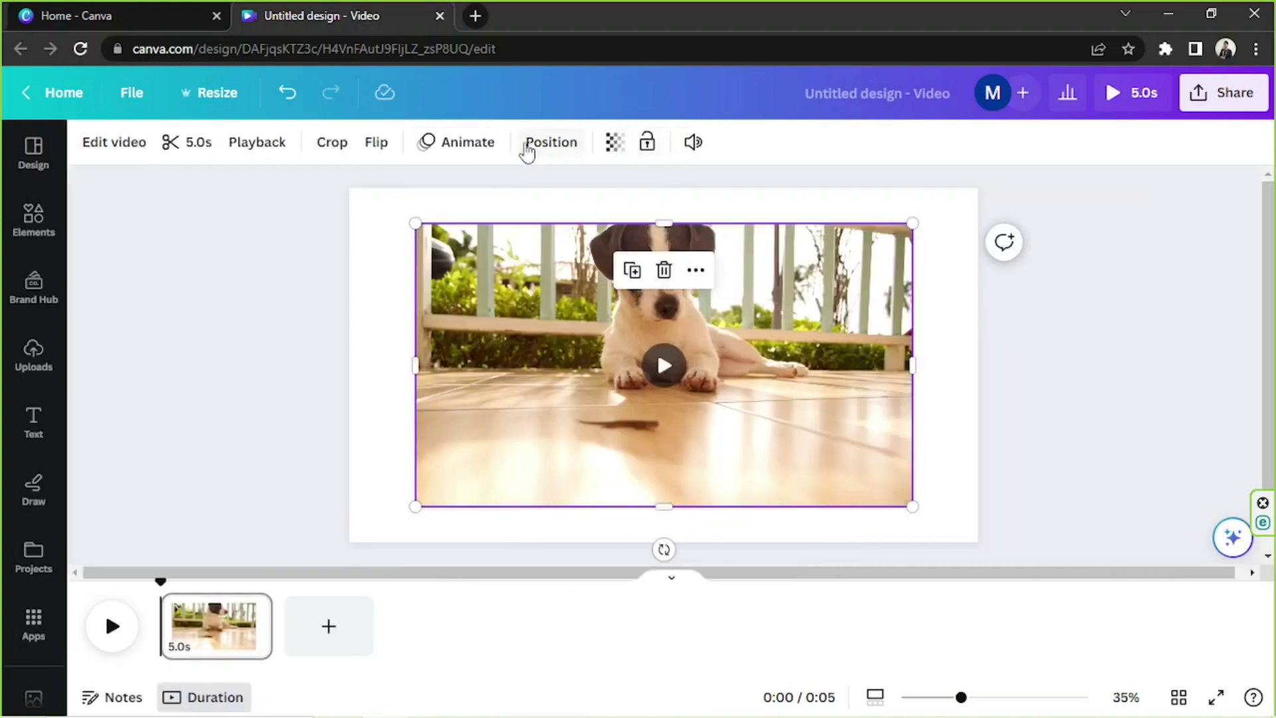
left_click(332, 143)
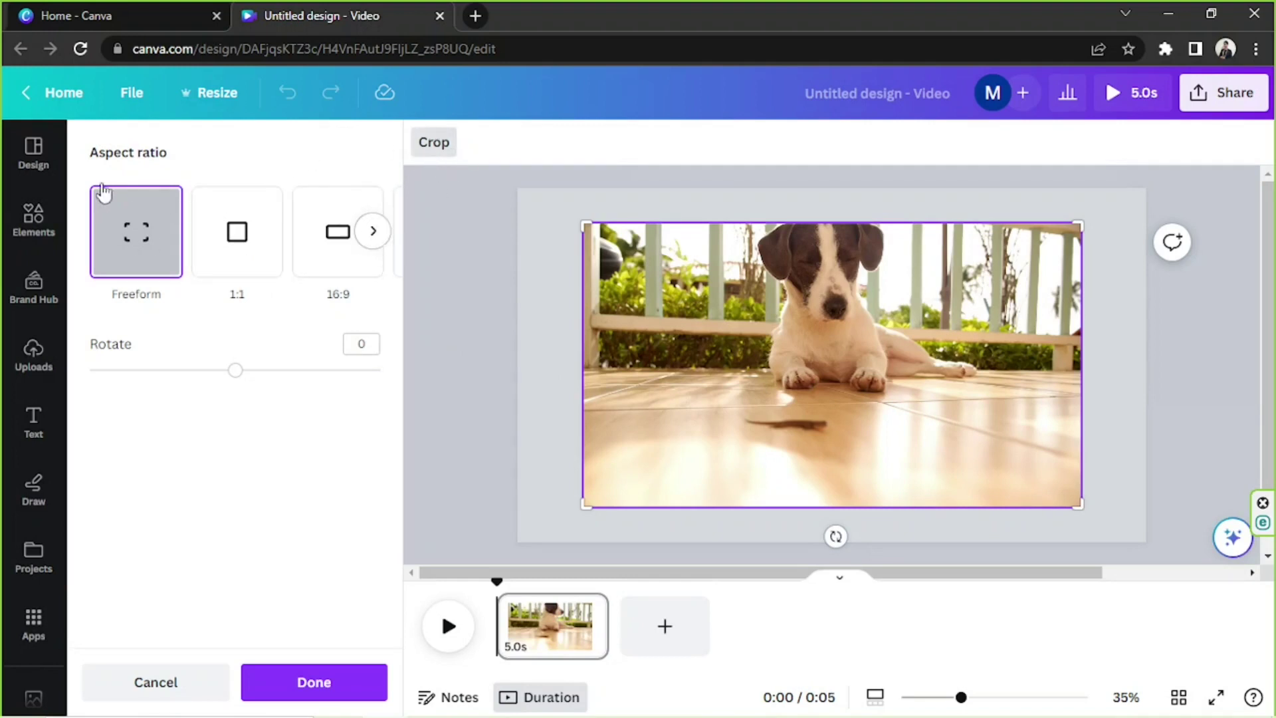
left_click(373, 239)
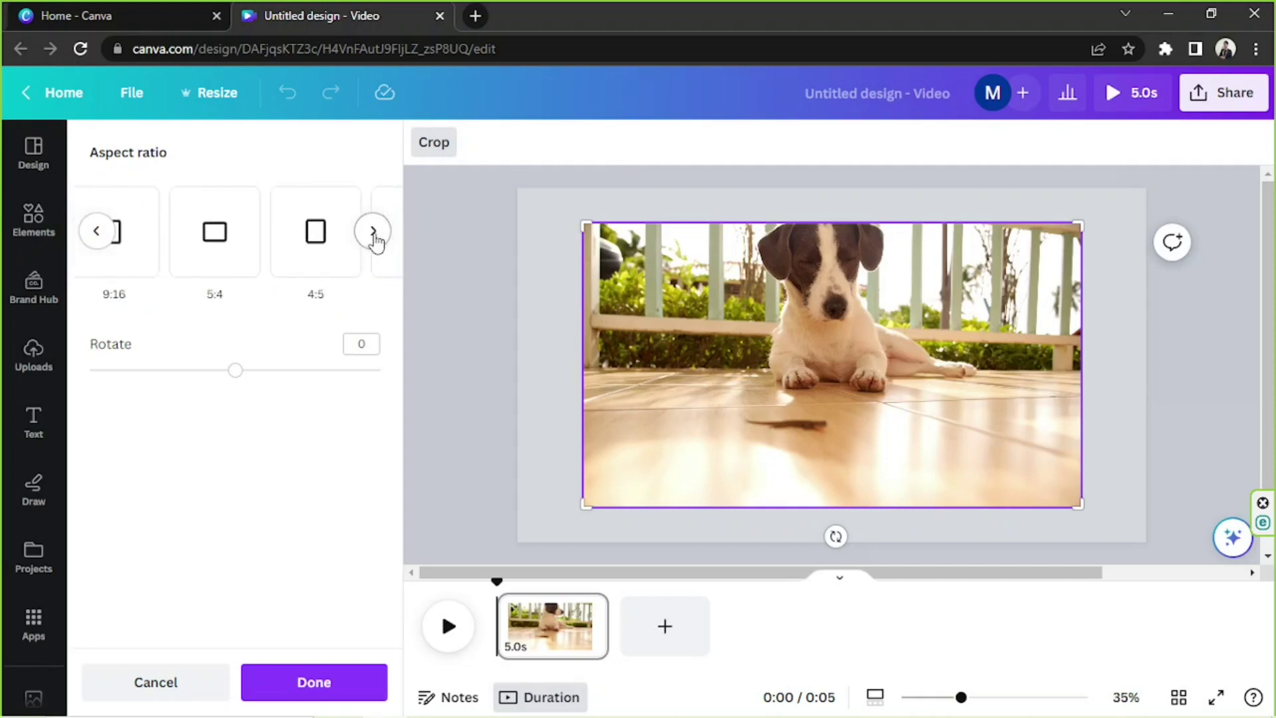
left_click(374, 233)
left_click(373, 232)
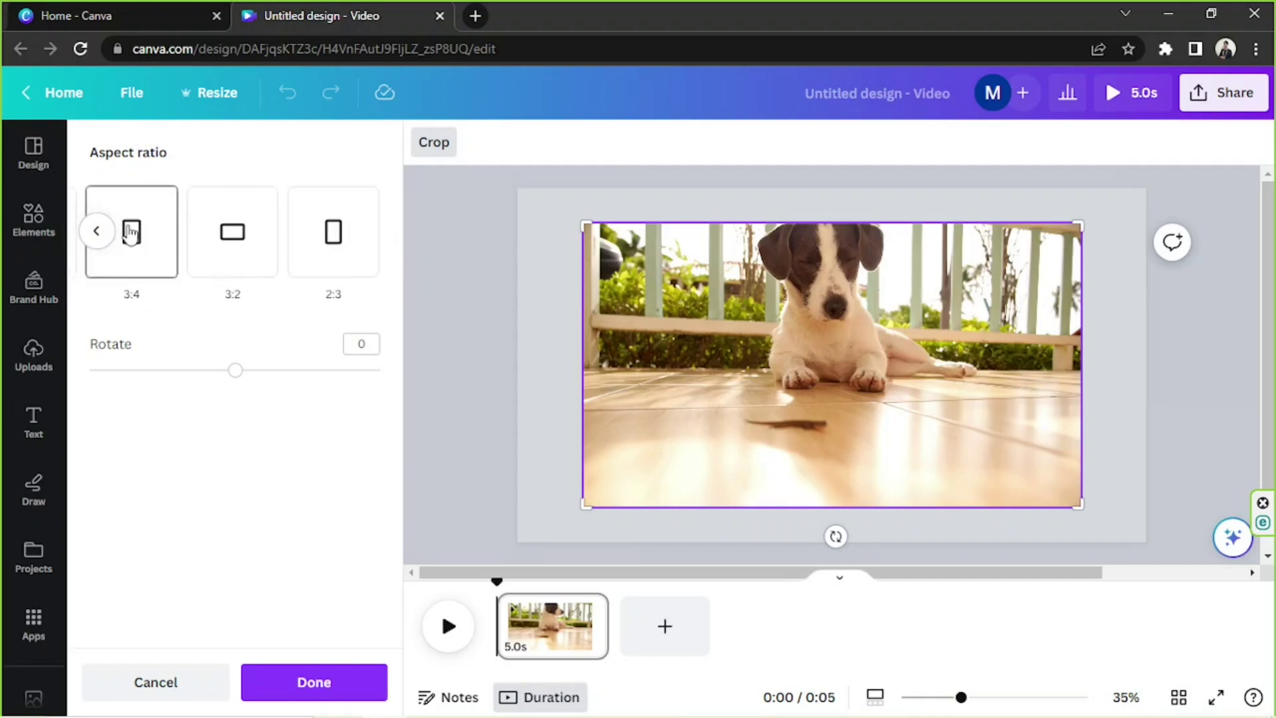
left_click(98, 233)
left_click(98, 232)
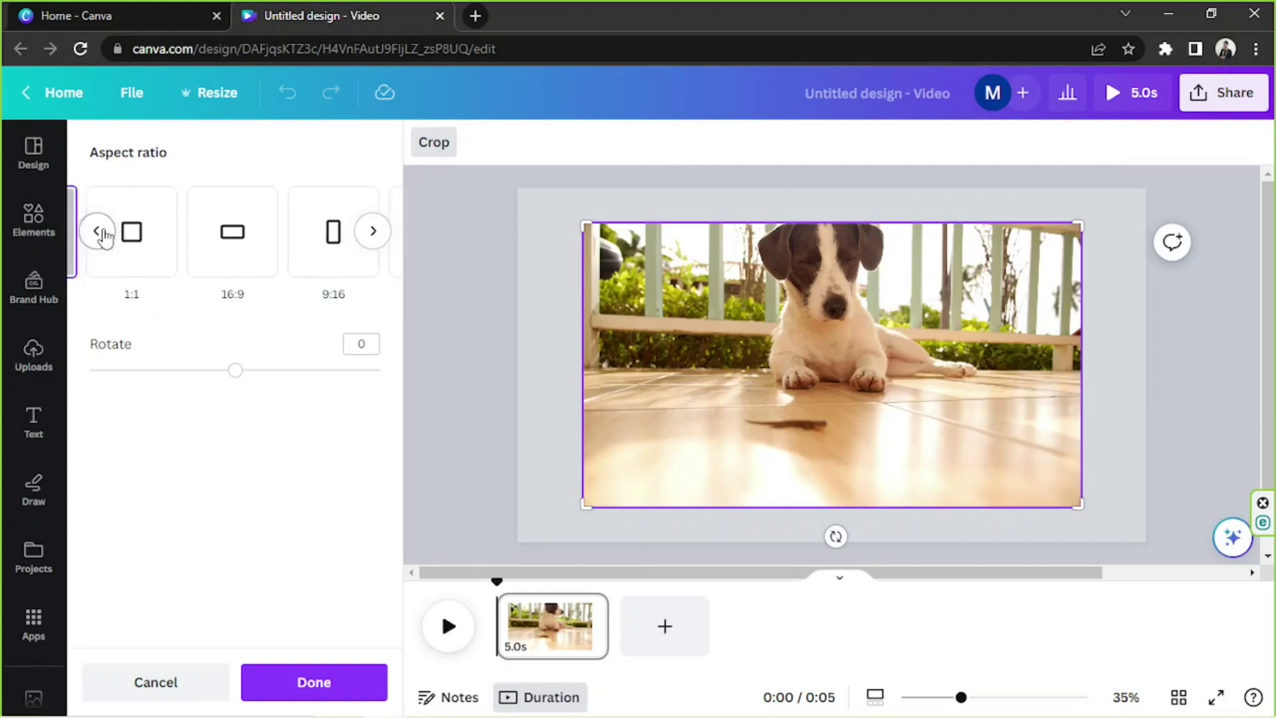
left_click(100, 233)
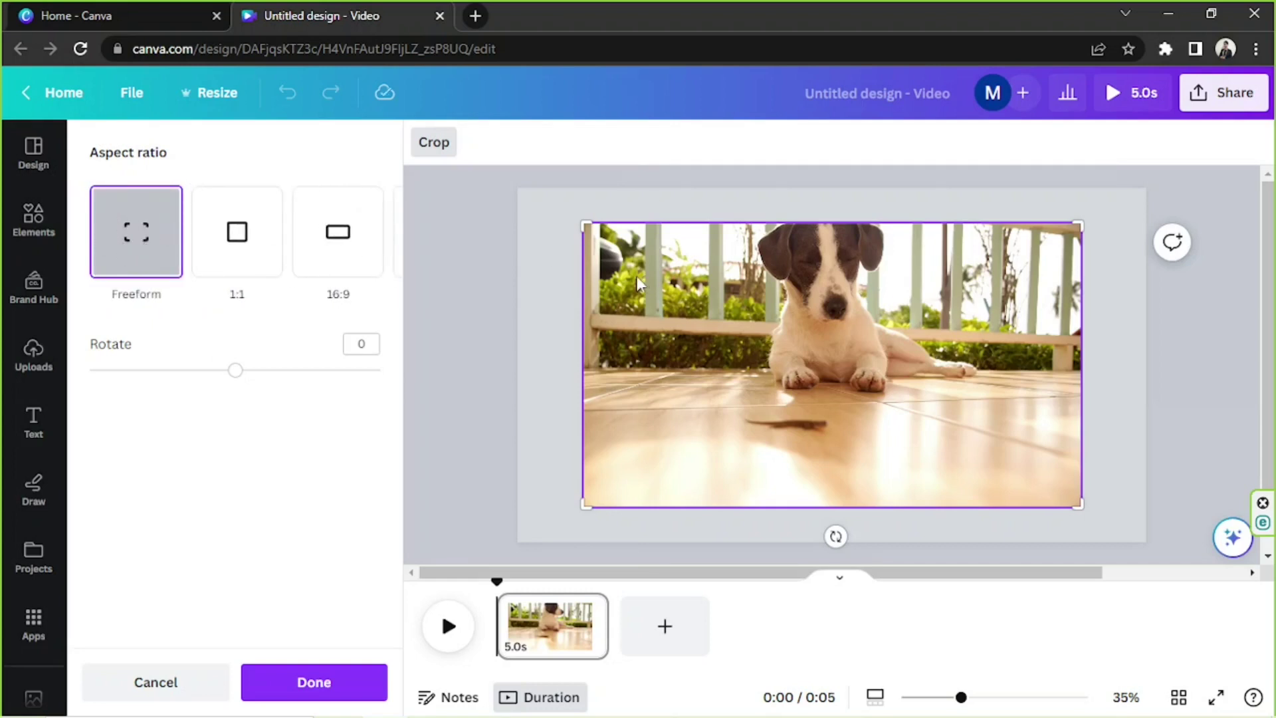
Try cropping the left edge and rotating about 33 degrees, then cancel the crop and deselect
left_click_drag(611, 210, 575, 201)
left_click_drag(234, 372, 208, 373)
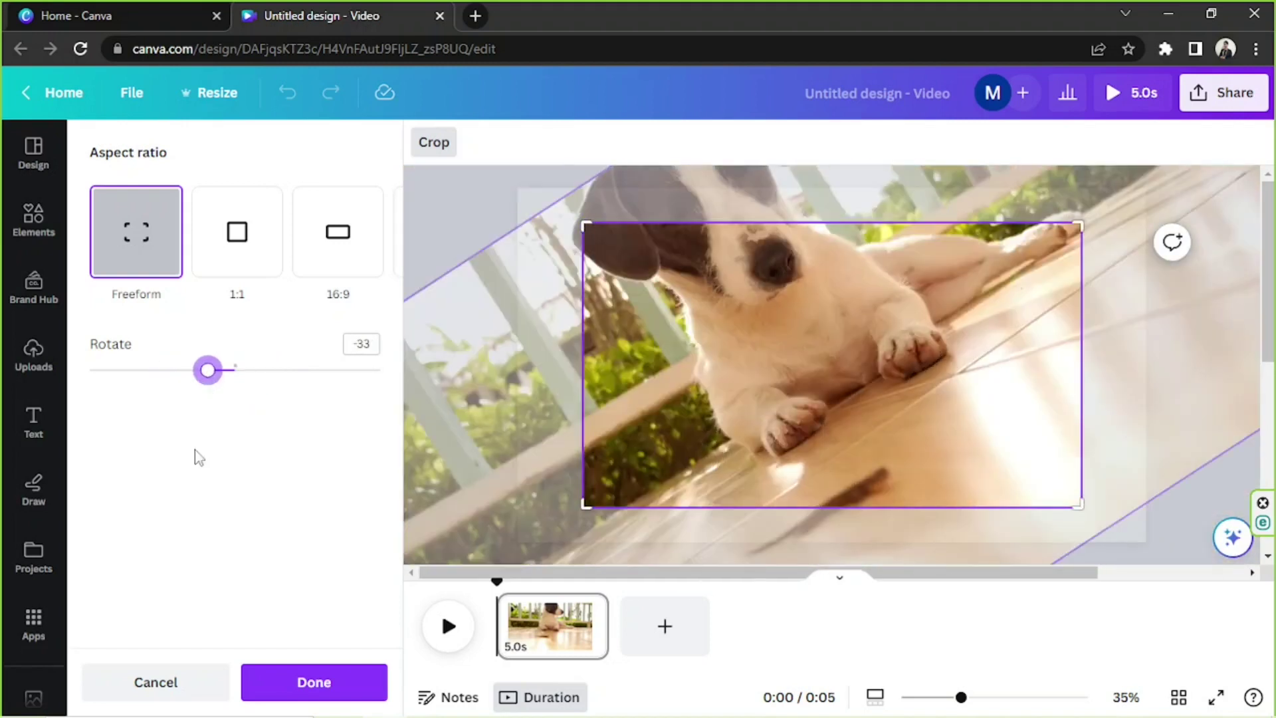
left_click(171, 687)
left_click(1035, 305)
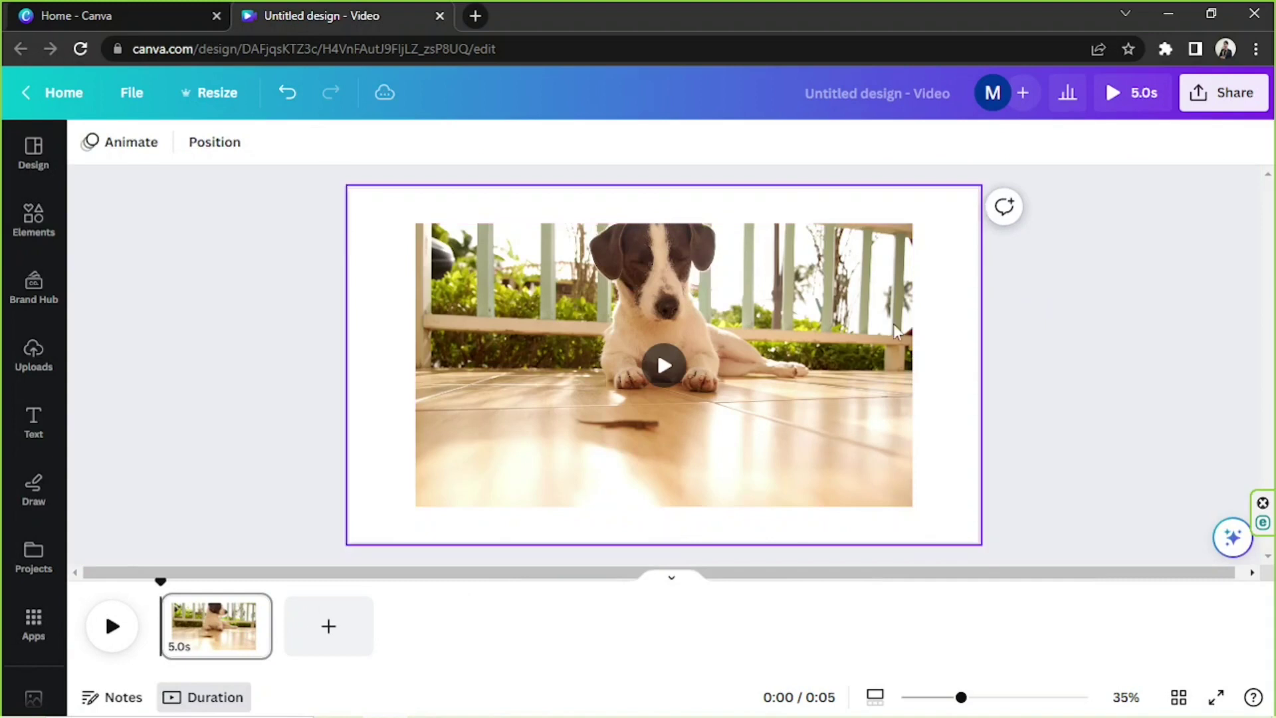
left_click(686, 332)
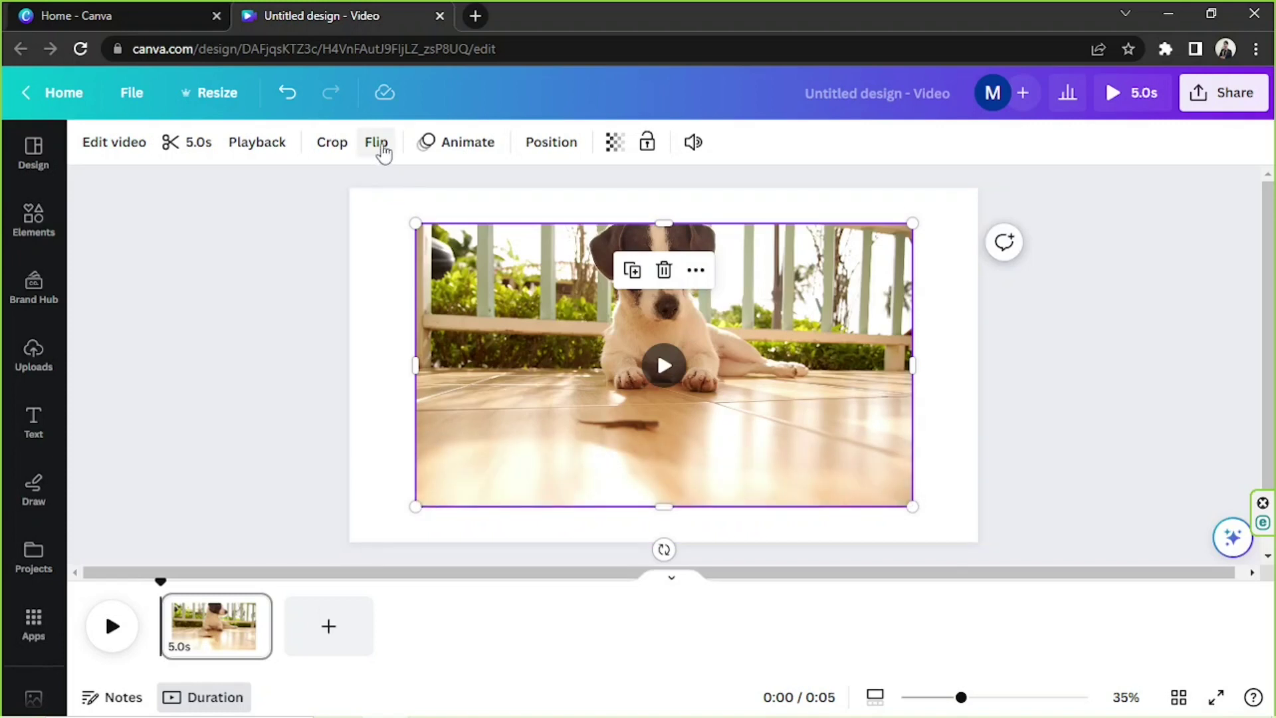
left_click(376, 142)
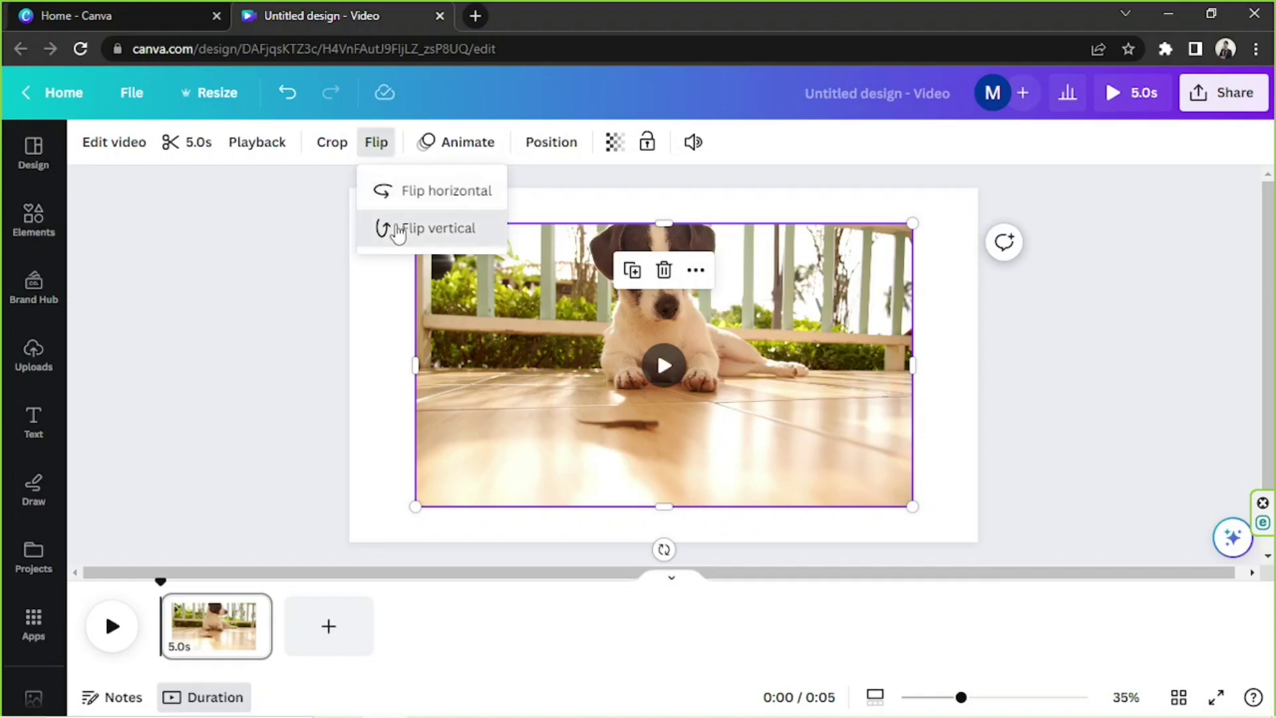
left_click(397, 231)
left_click(397, 230)
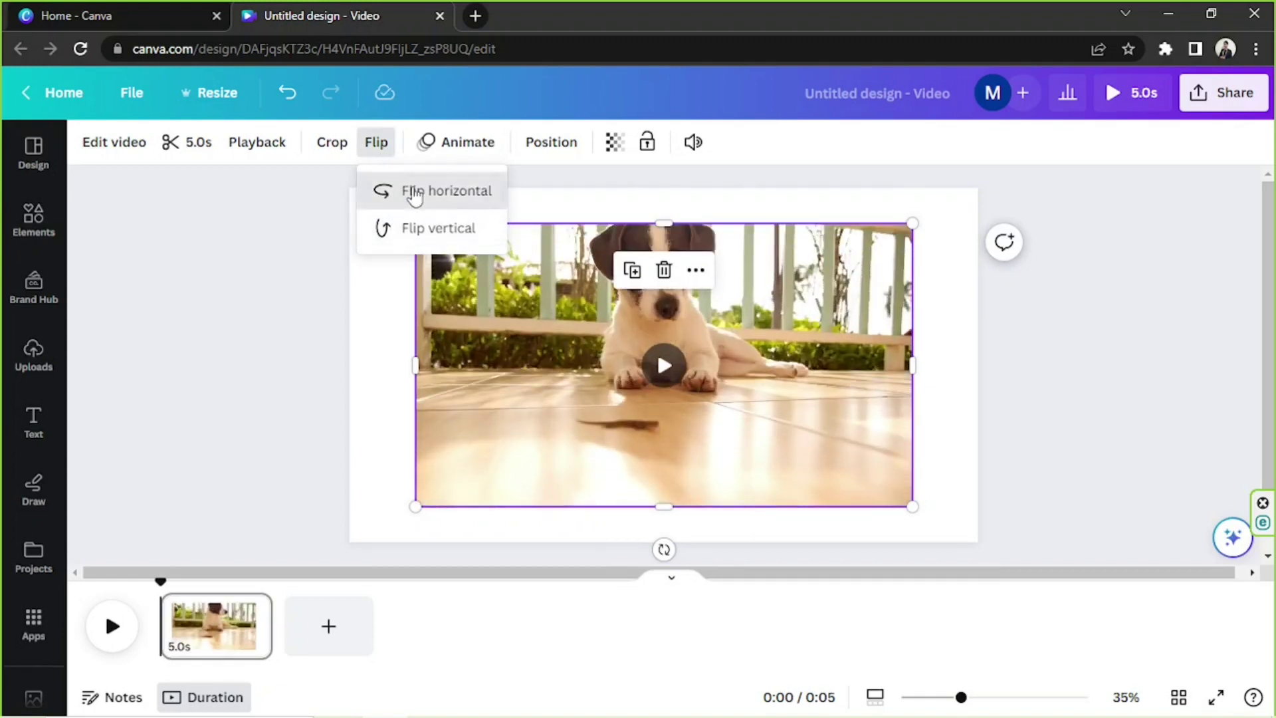
left_click(412, 193)
left_click(414, 194)
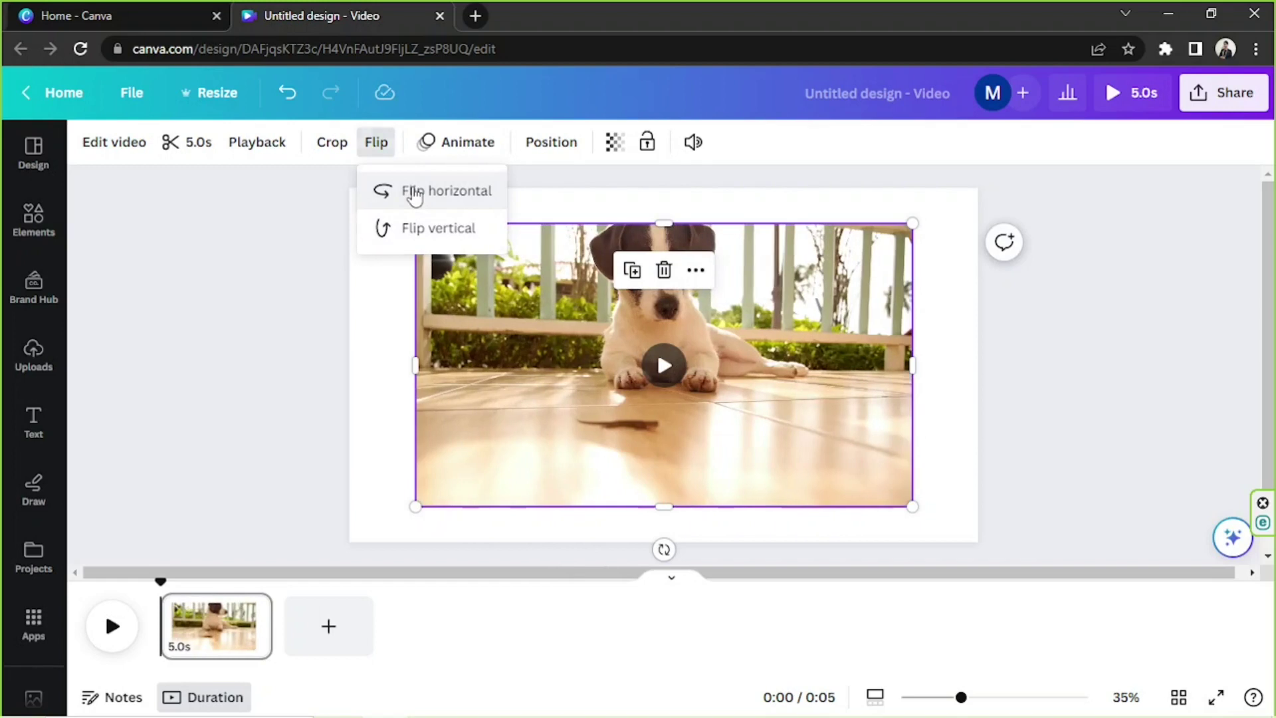
left_click(486, 339)
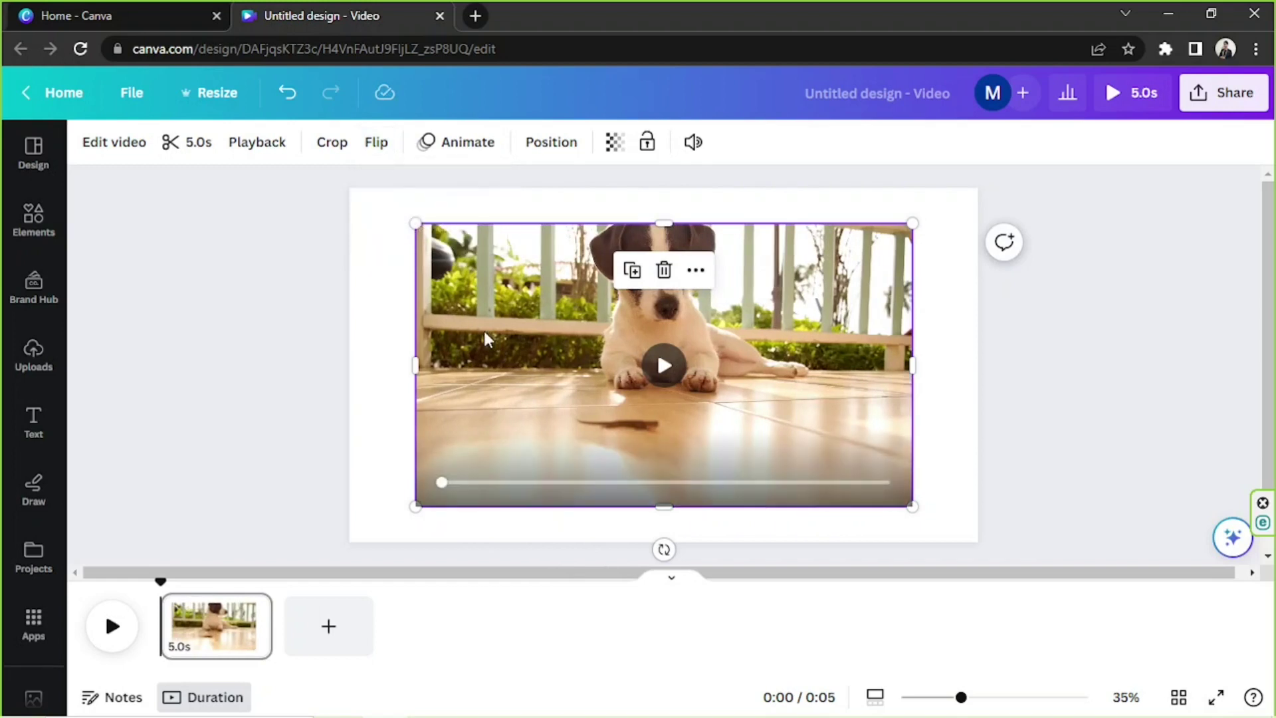
Set the dog clip as the page background, previewing page animations and crop mode without changes
right_click(545, 313)
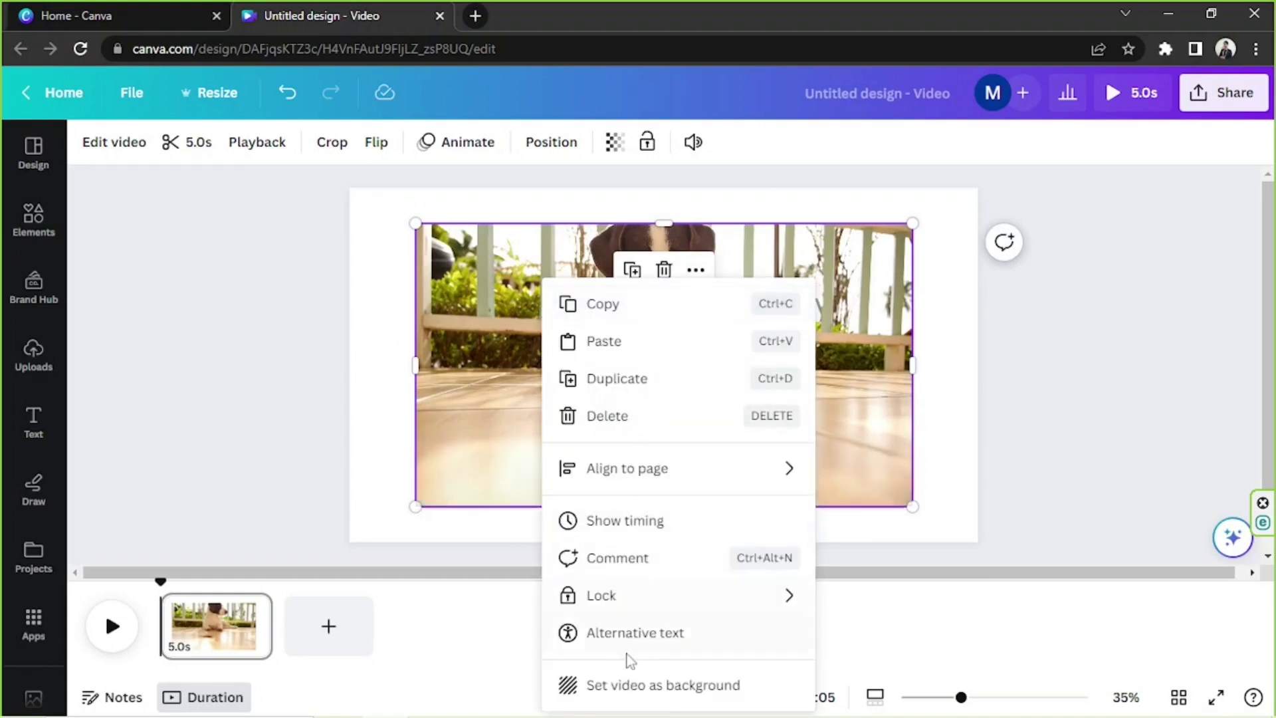
left_click(628, 685)
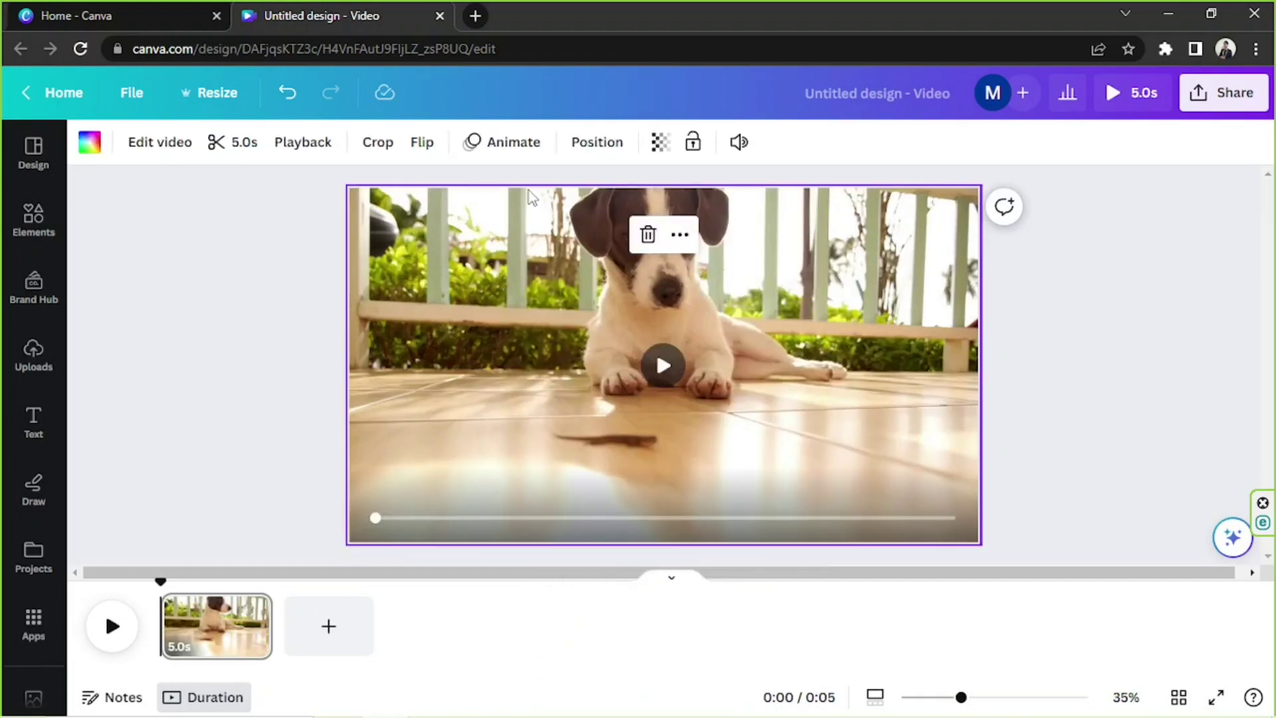
left_click(522, 158)
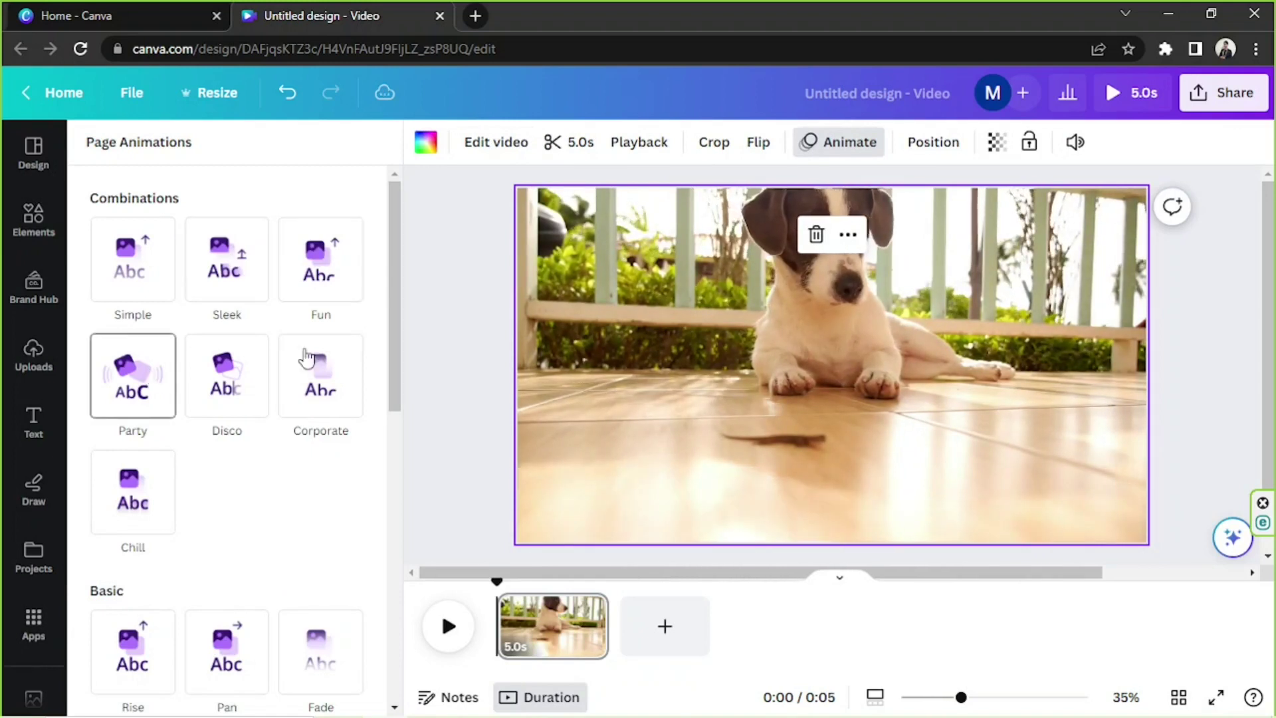
left_click(442, 266)
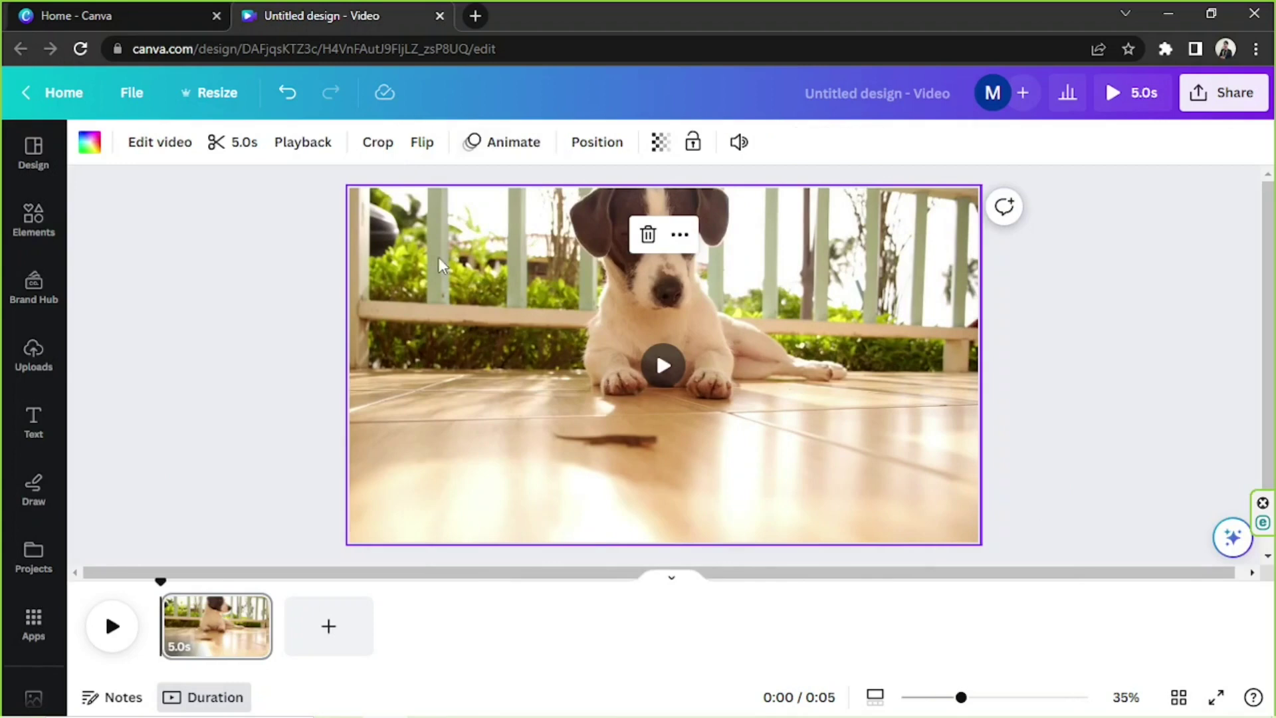
double_click(624, 316)
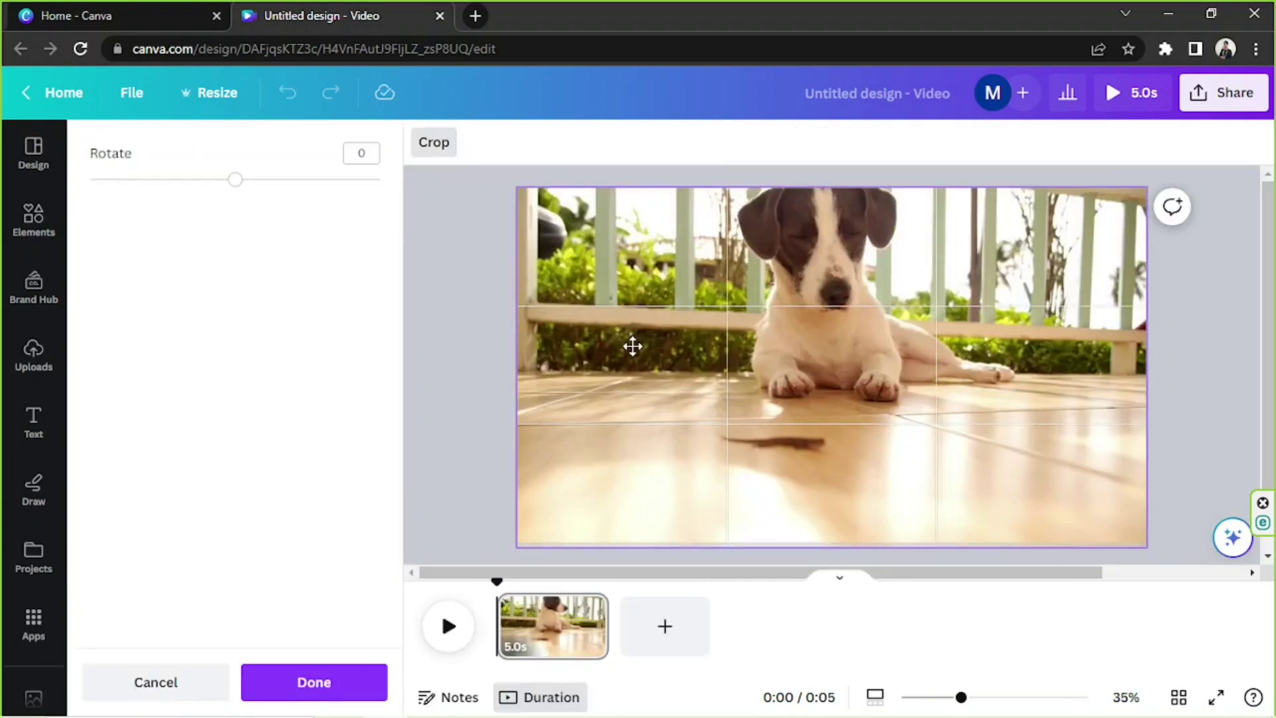
left_click(428, 166)
left_click(1199, 386)
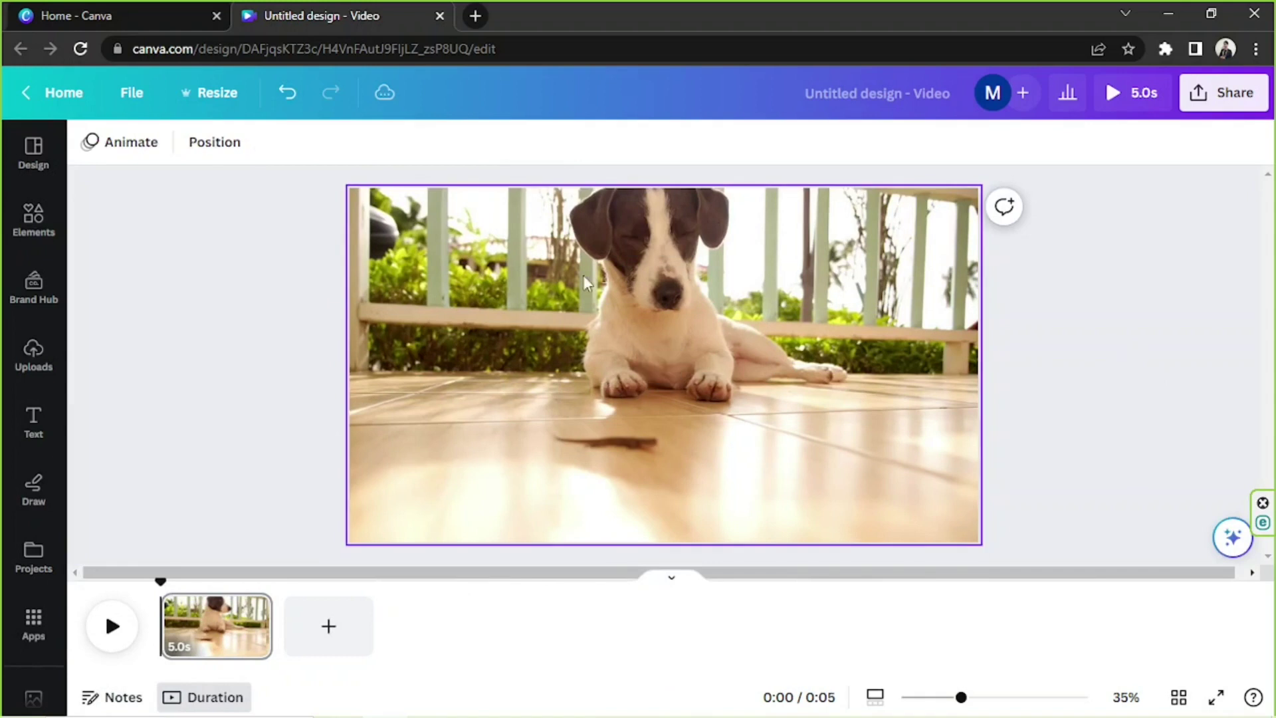
left_click(352, 308)
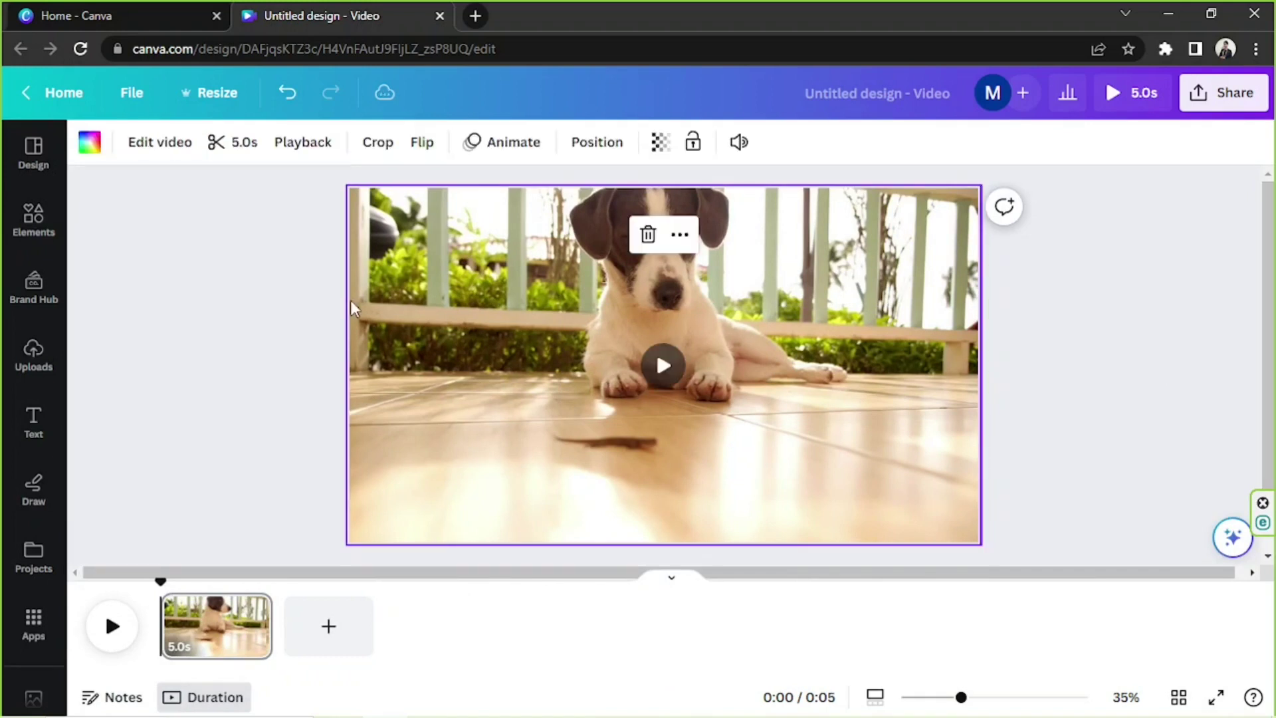
Search Elements for 'animation' graphics and add the white cone graphic to the page
left_click(24, 234)
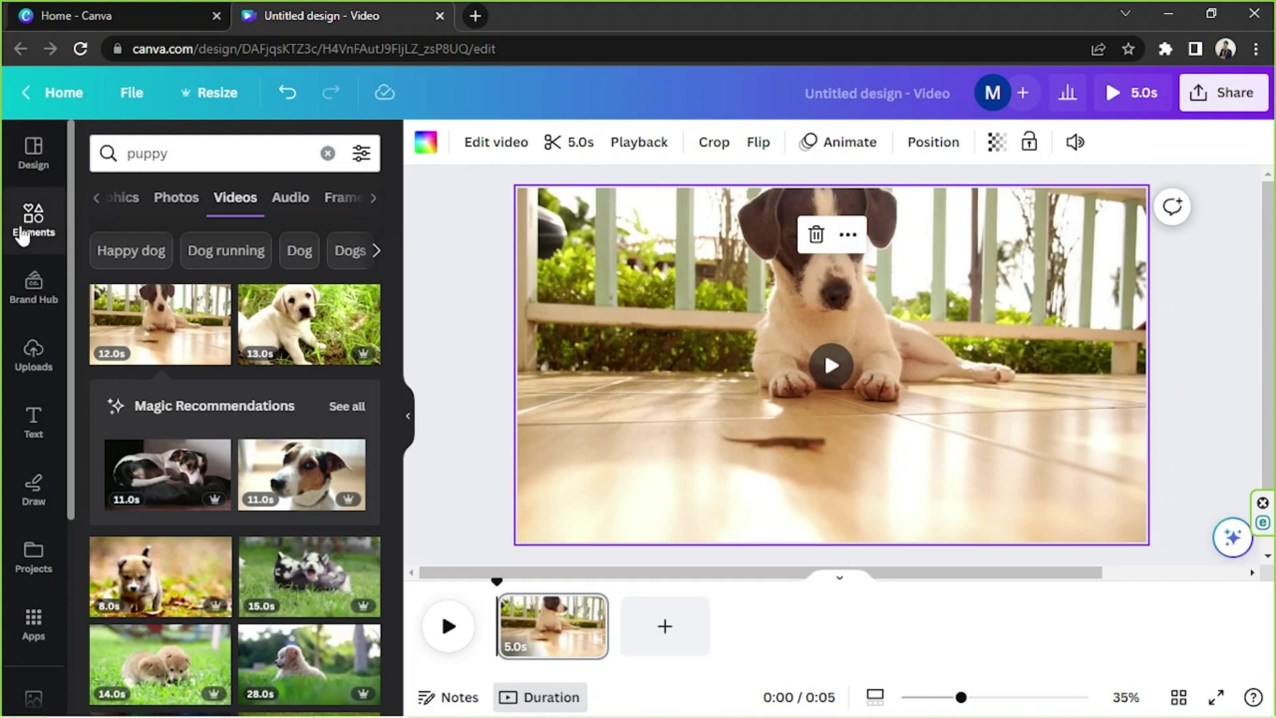
double_click(163, 156)
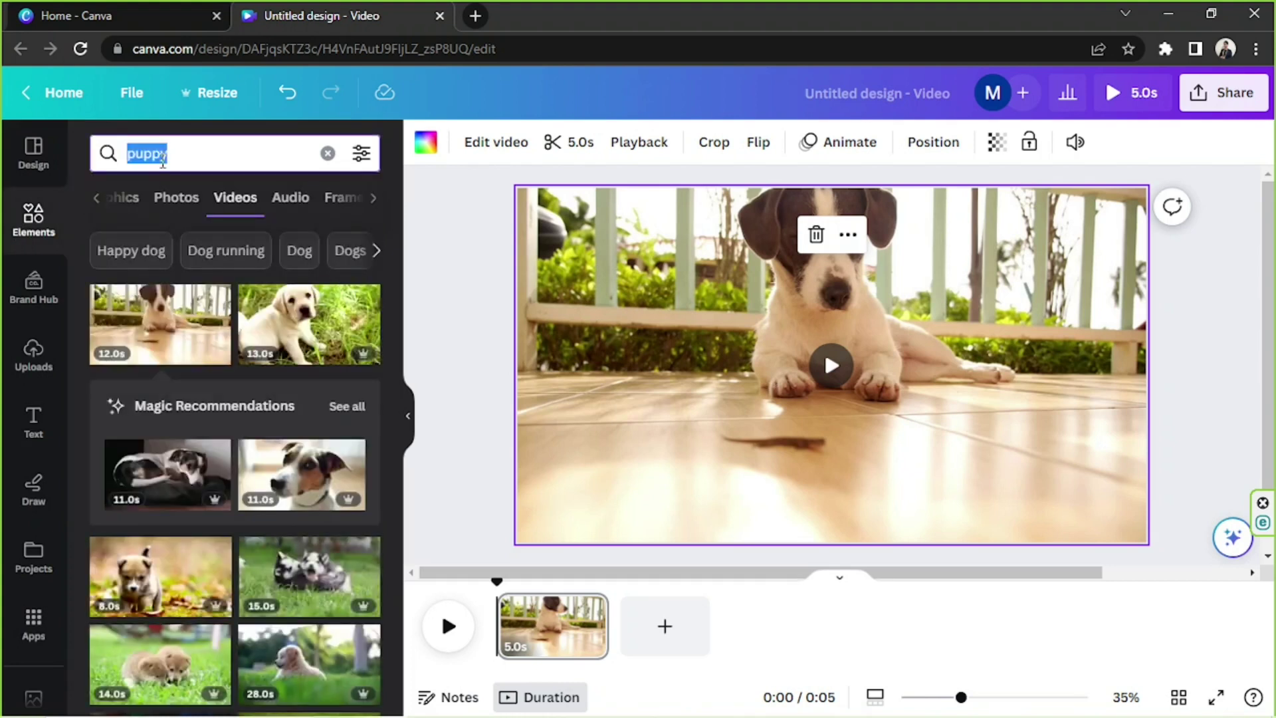
type("animation")
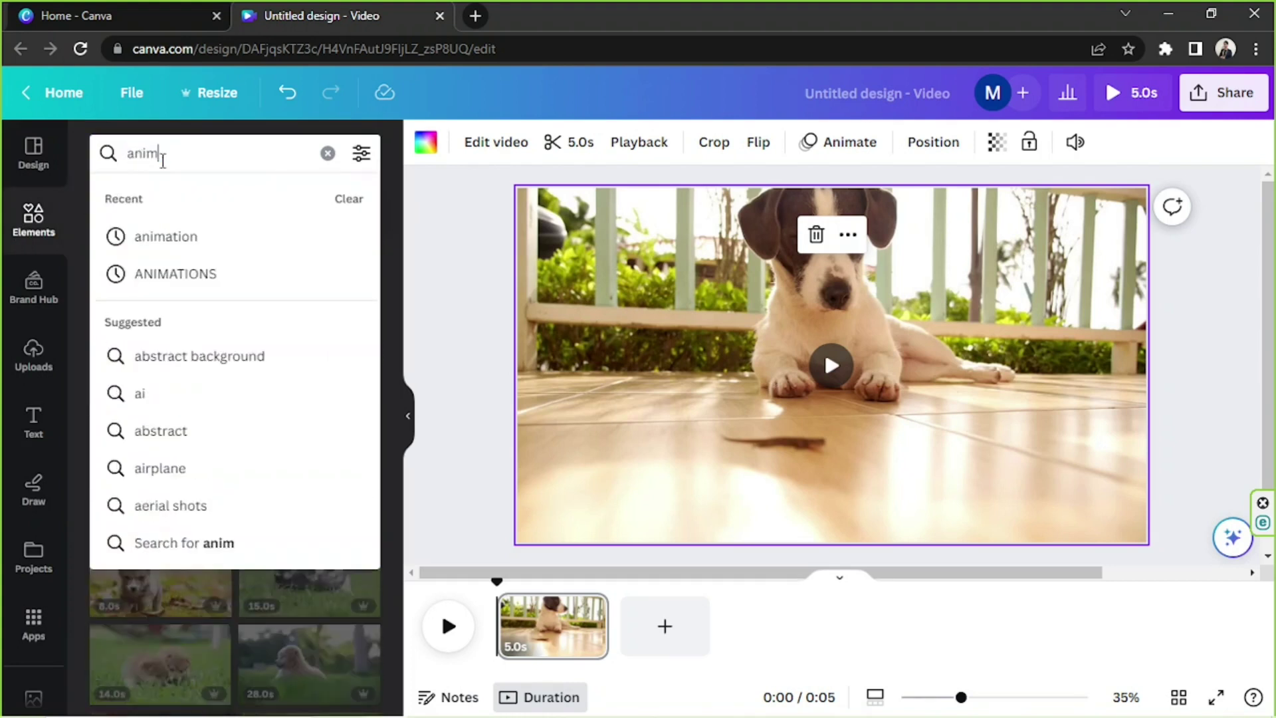
key("Return")
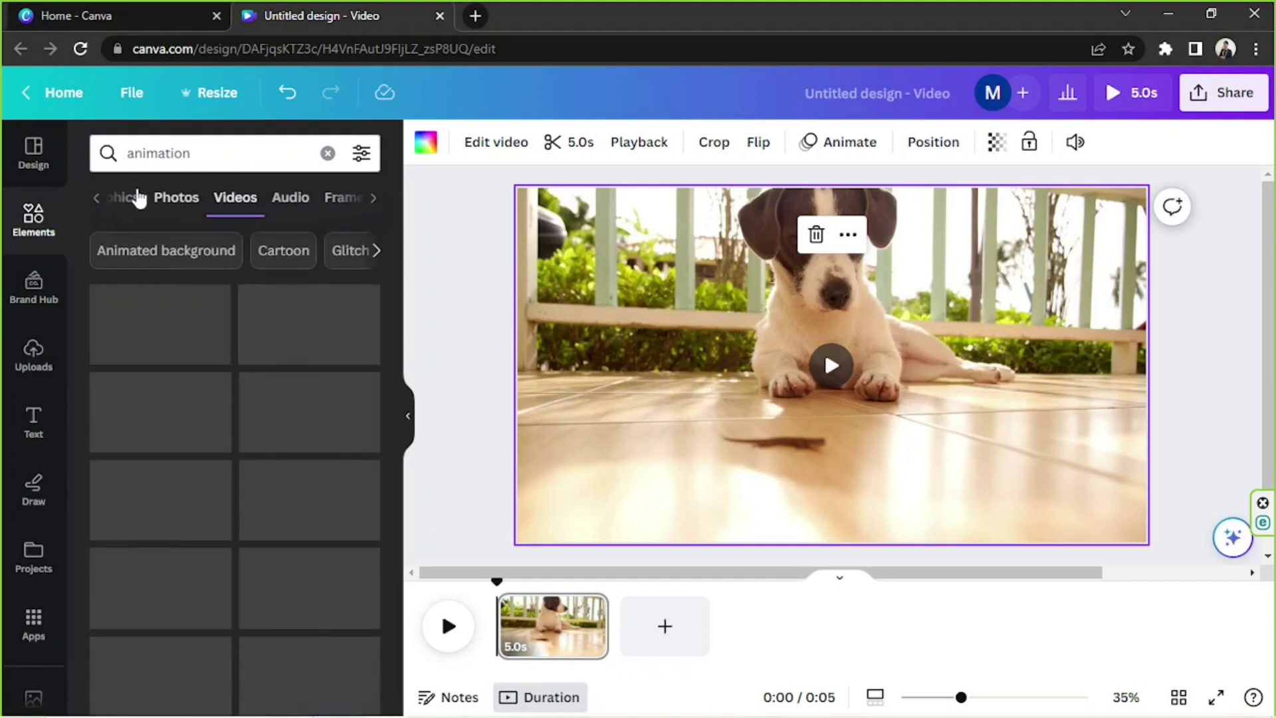
left_click(128, 196)
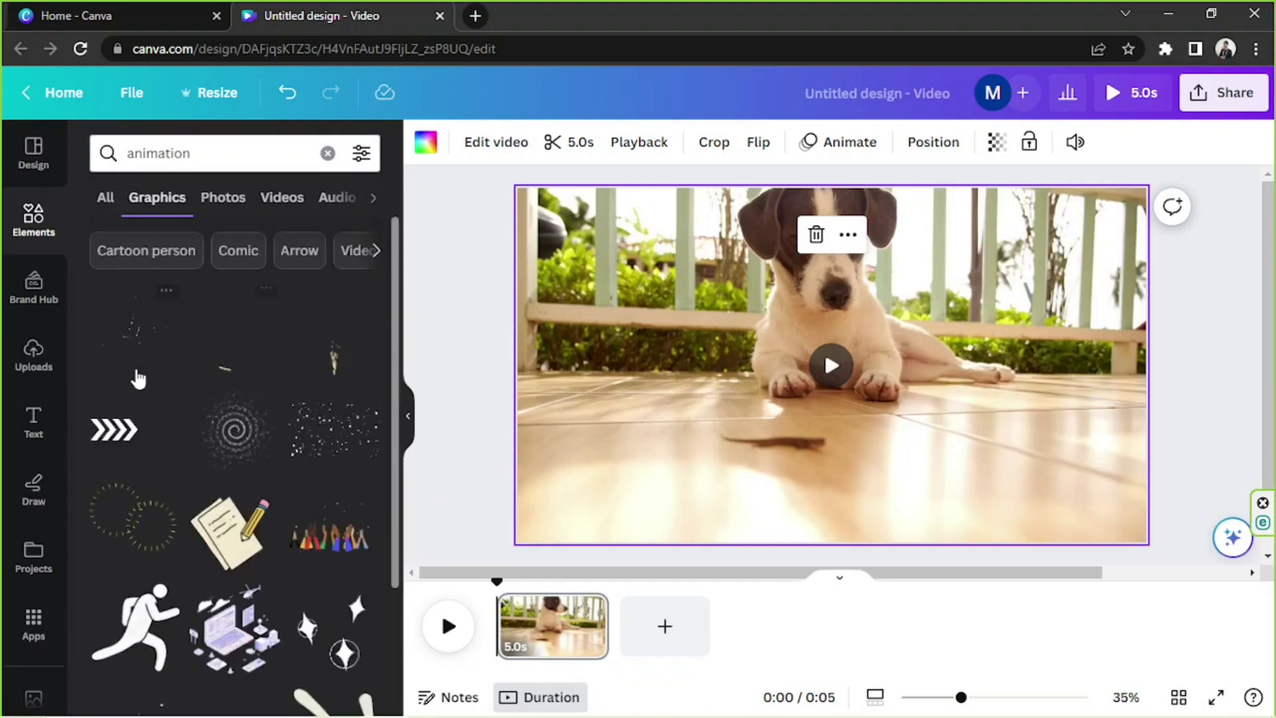
scroll(137, 373, "down", 4)
left_click(326, 477)
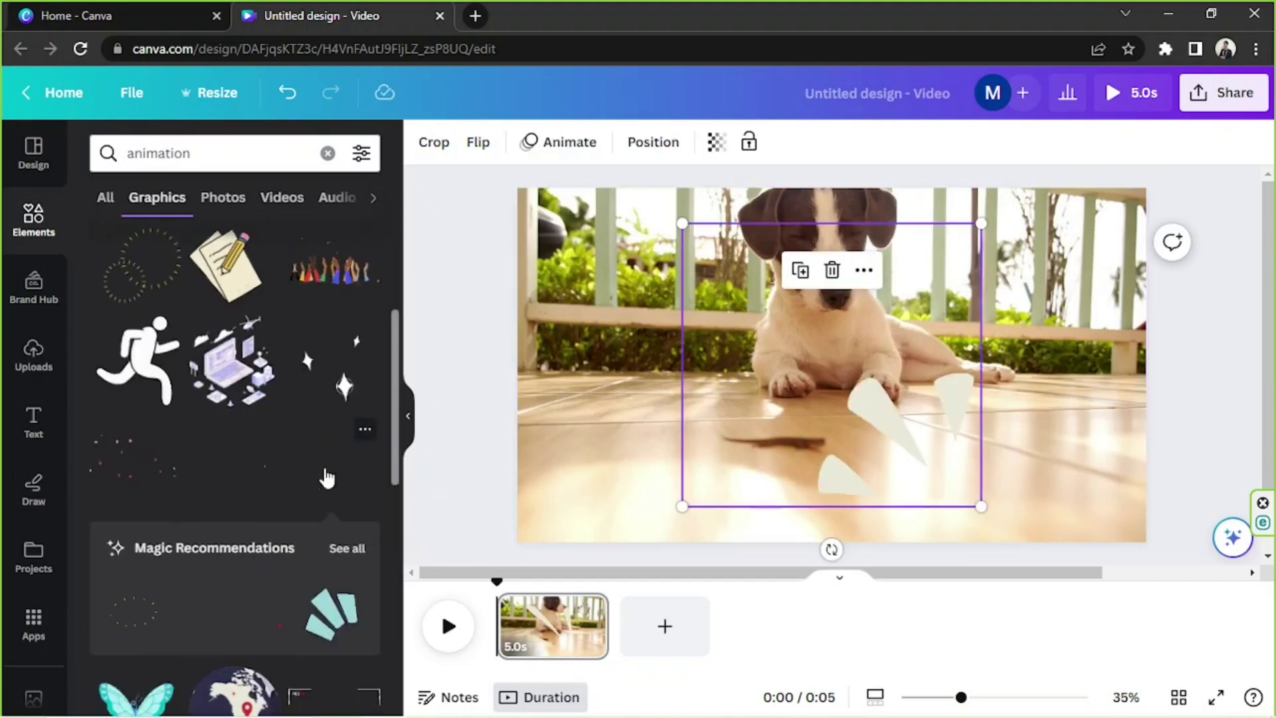
Delete the cone graphic and add the burst sticker from the recommended stickers
left_click(347, 364)
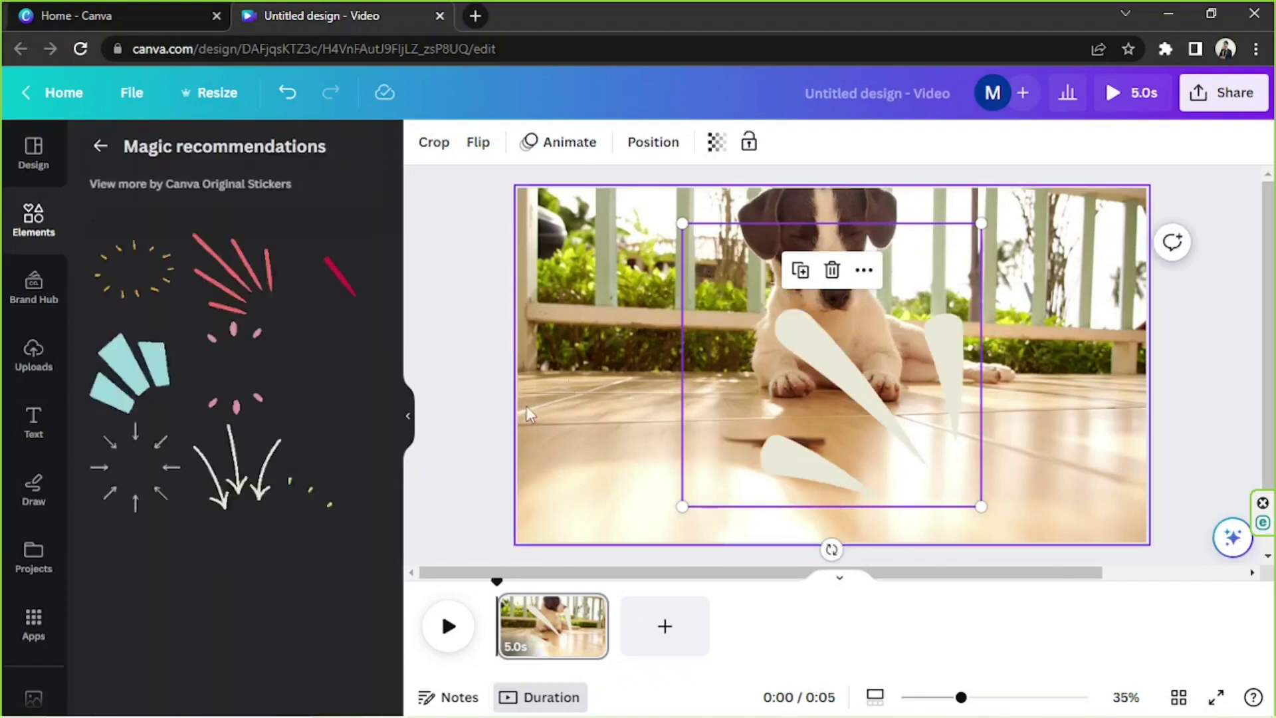
left_click(836, 273)
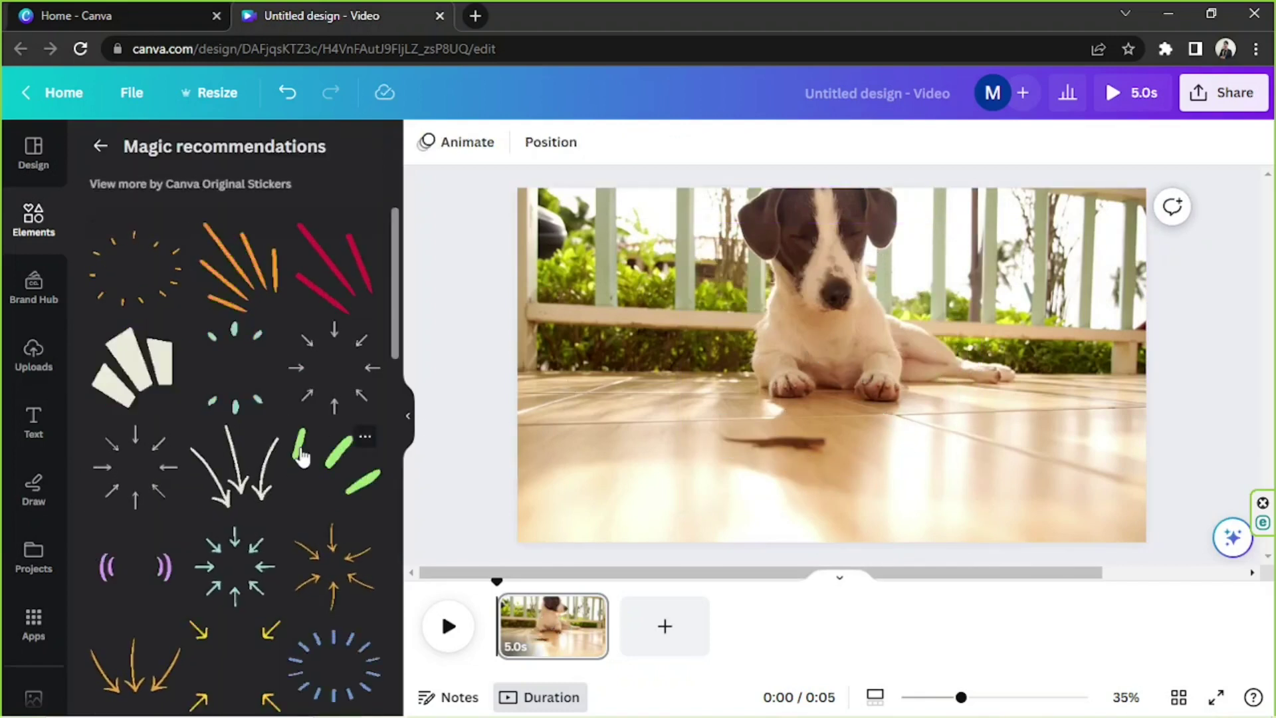
scroll(299, 455, "down", 5)
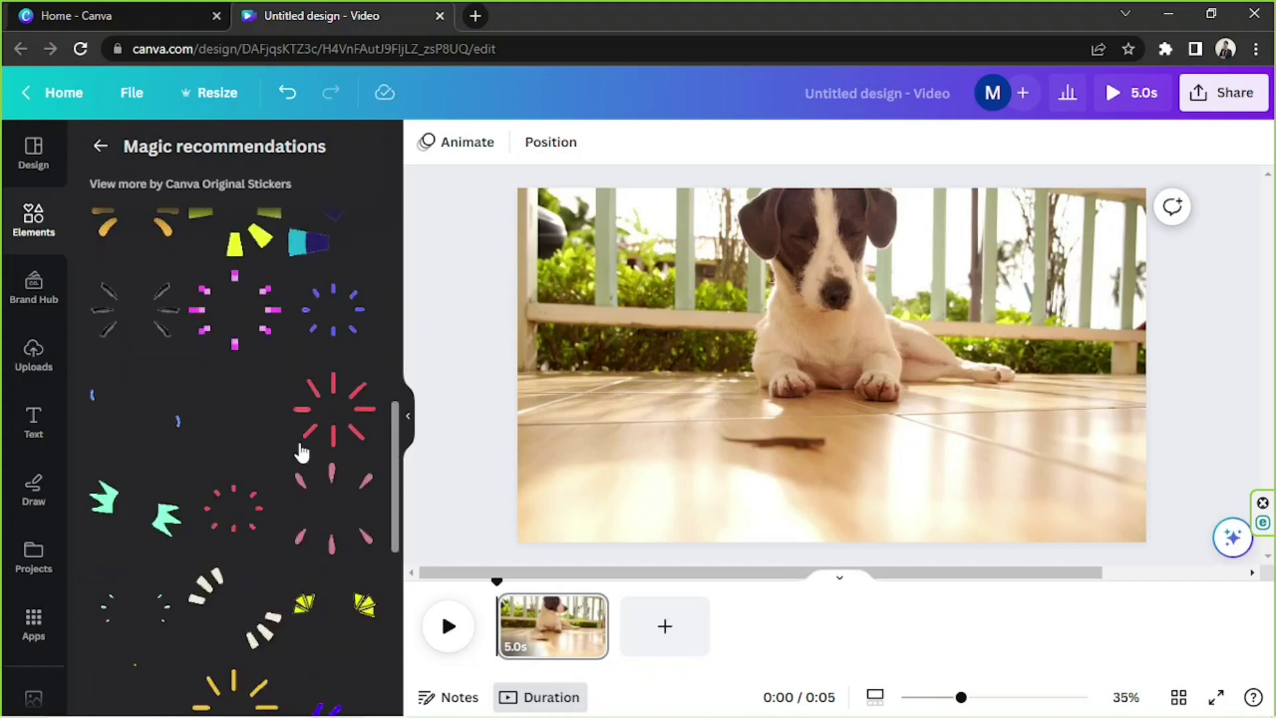
scroll(301, 451, "down", 10)
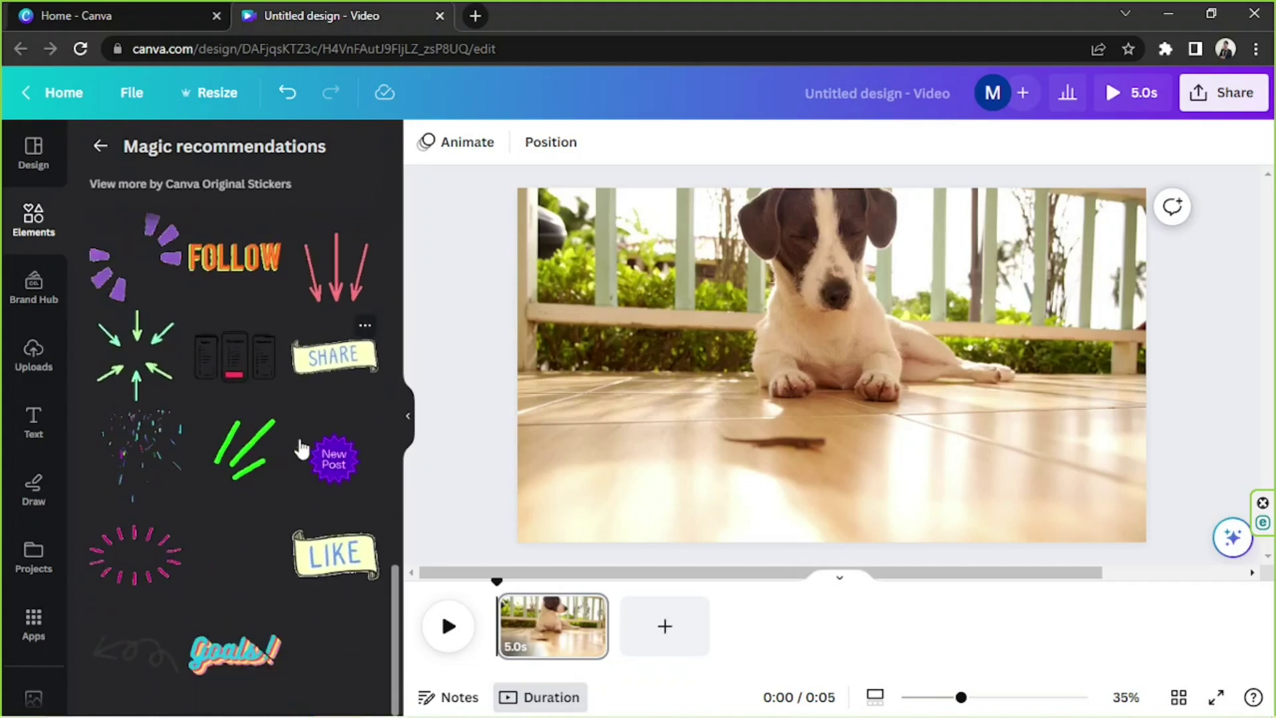
scroll(301, 450, "up", 10)
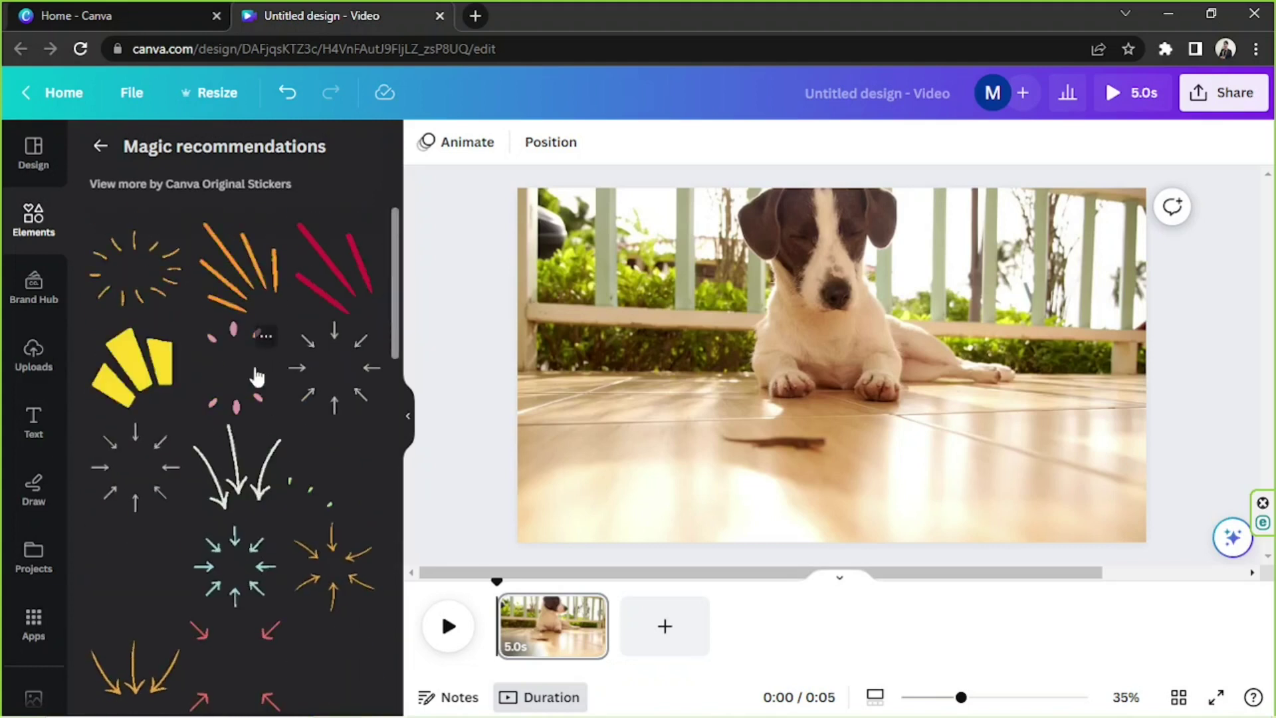
left_click(234, 290)
Shrink the burst sticker and move it onto the railing beside the dog's head
left_click_drag(960, 504, 756, 337)
left_click_drag(751, 286, 694, 256)
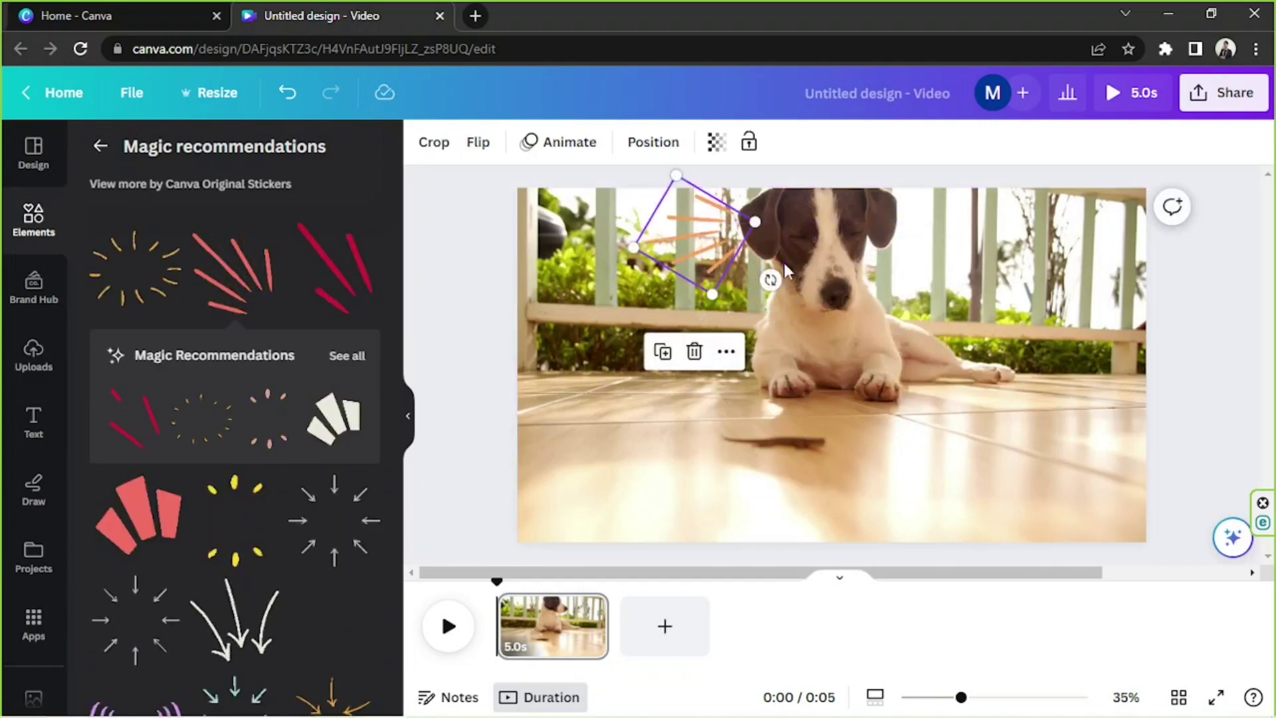
left_click(768, 308)
left_click(858, 340)
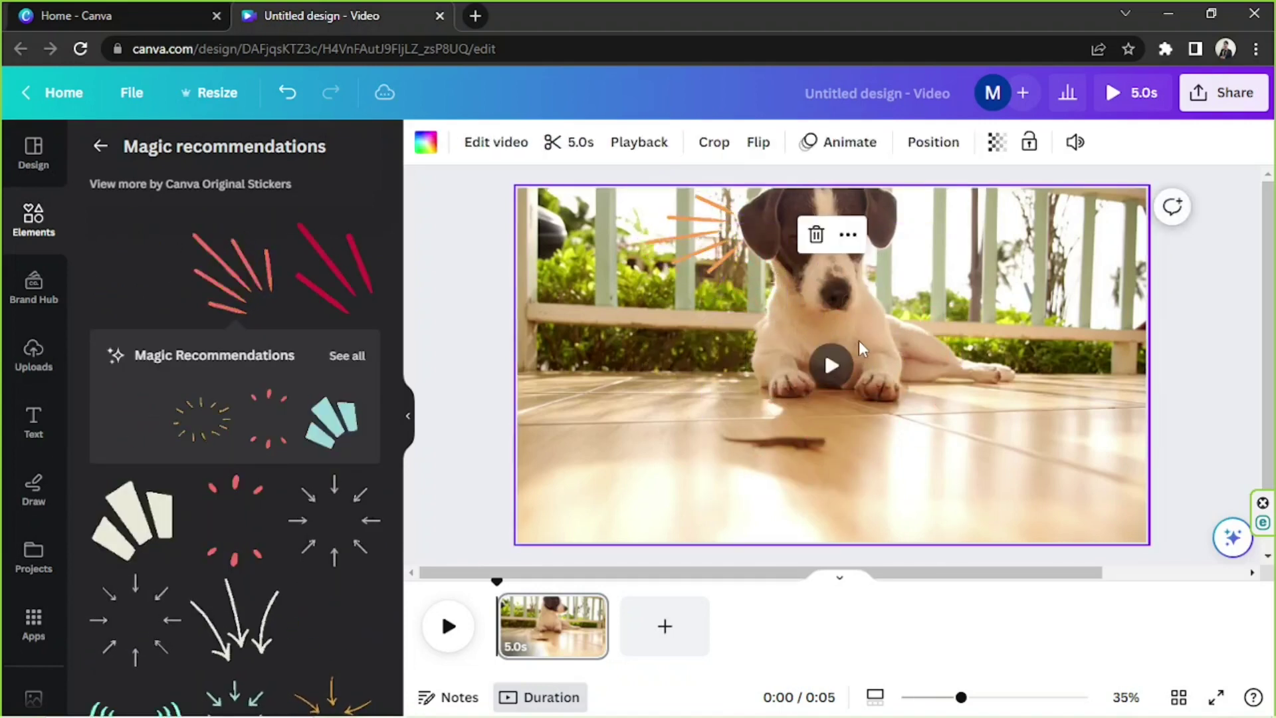
Give the burst sticker the Pop element animation
left_click(829, 143)
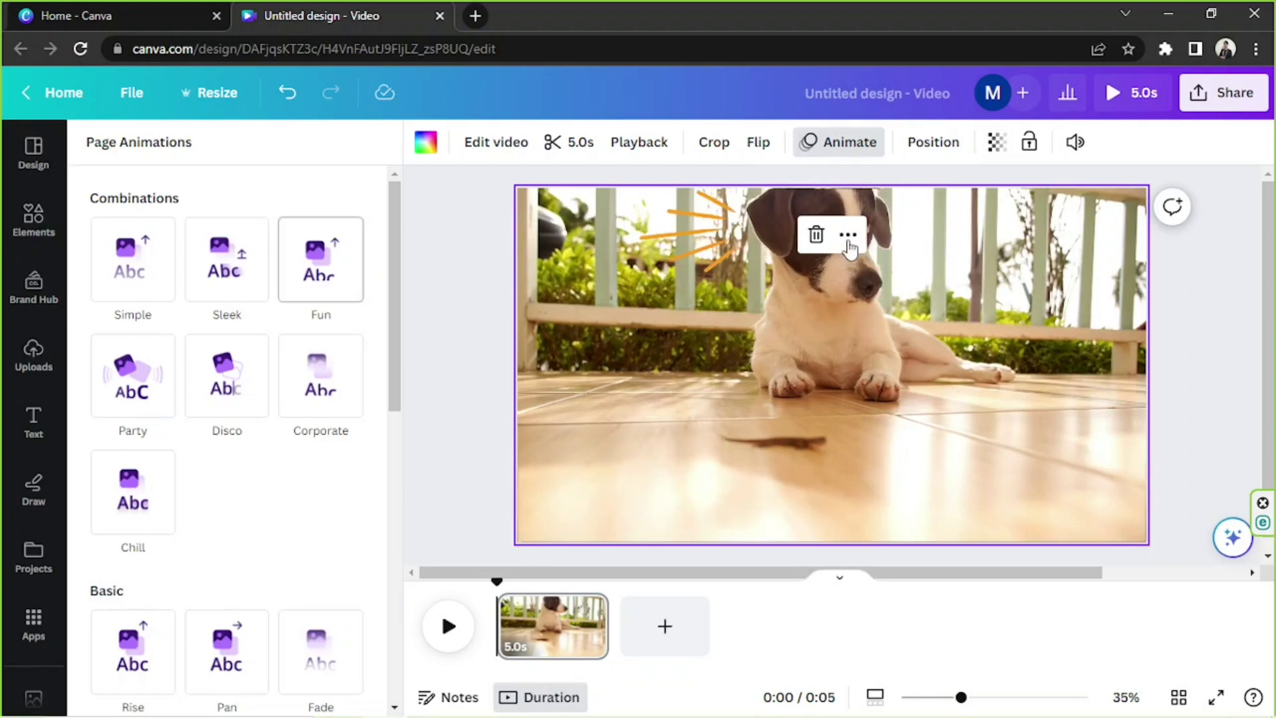
left_click(685, 226)
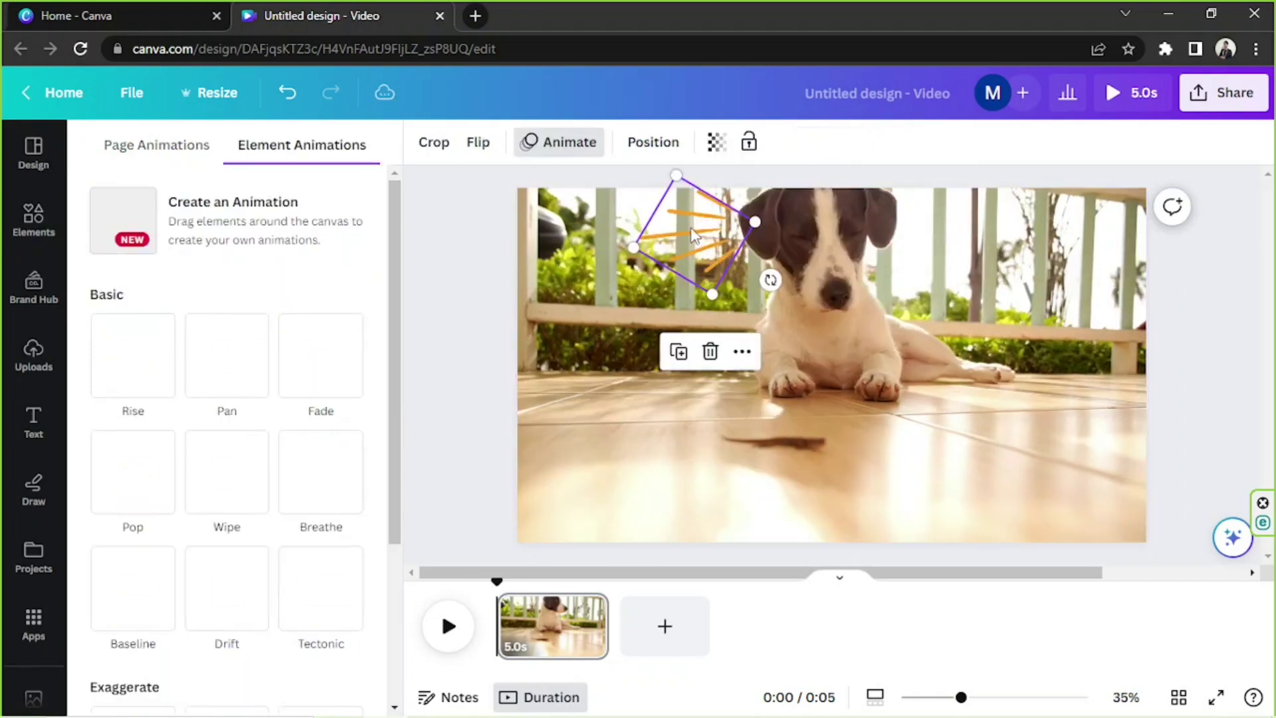
left_click(797, 322)
left_click(696, 261)
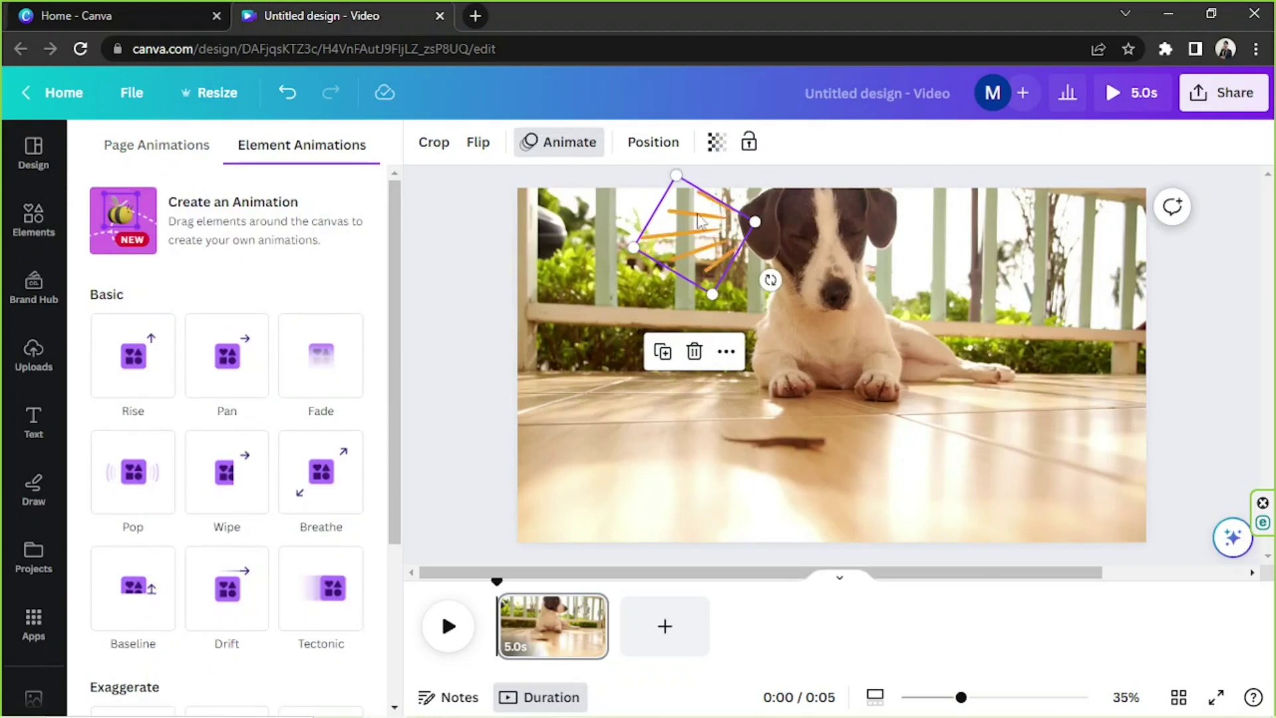
left_click(833, 337)
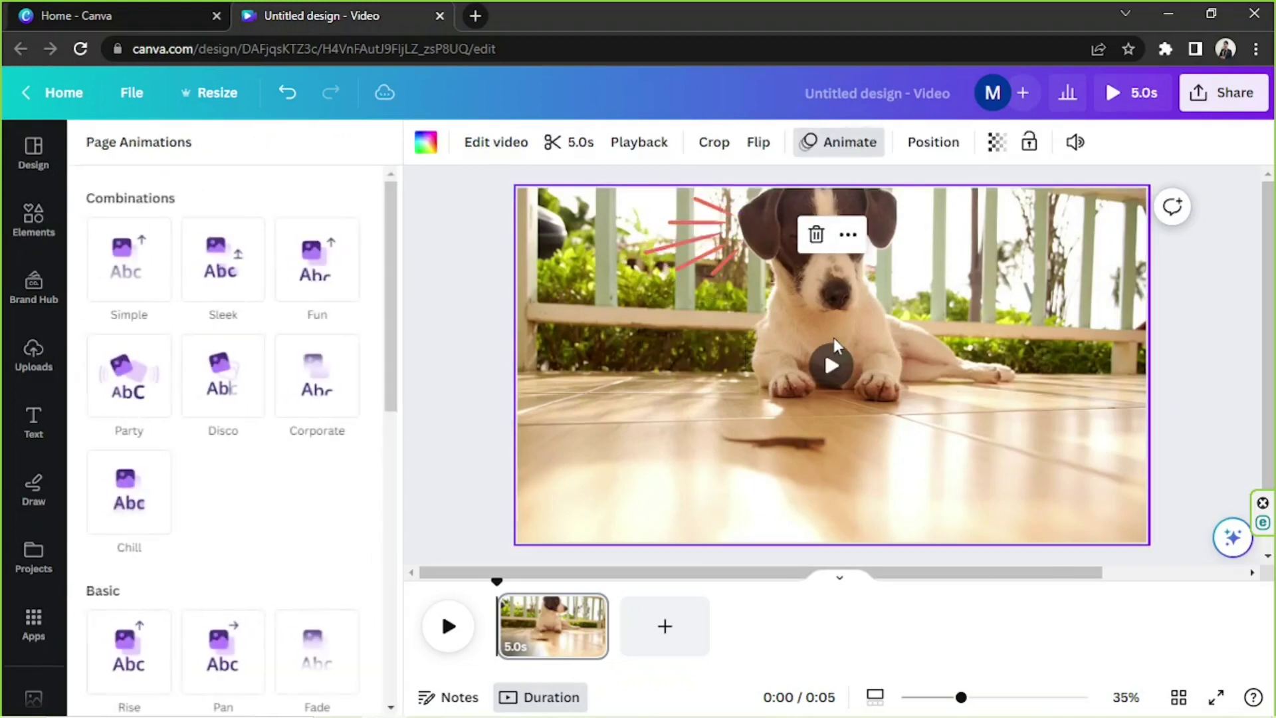
left_click(679, 214)
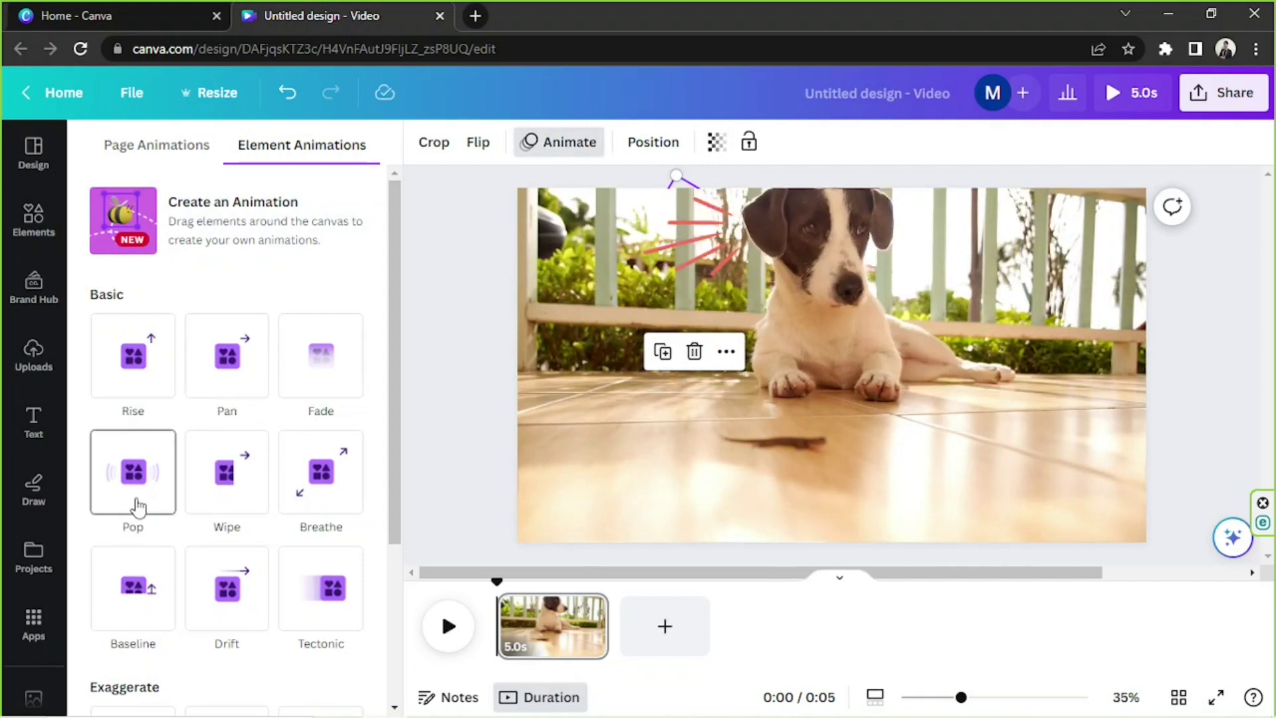
left_click(946, 217)
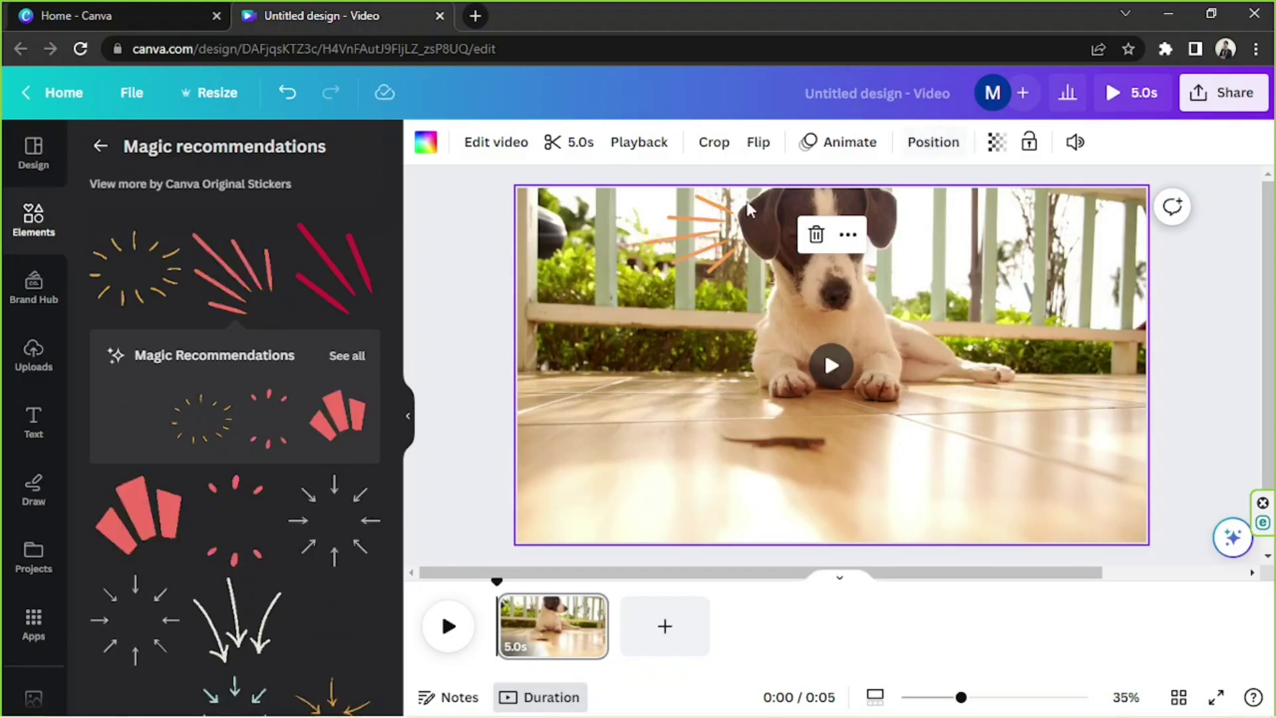
Add a fan sticker from the recommendations, rotate and shrink it, and place it by the dog's head
key("Tab")
left_click(925, 191)
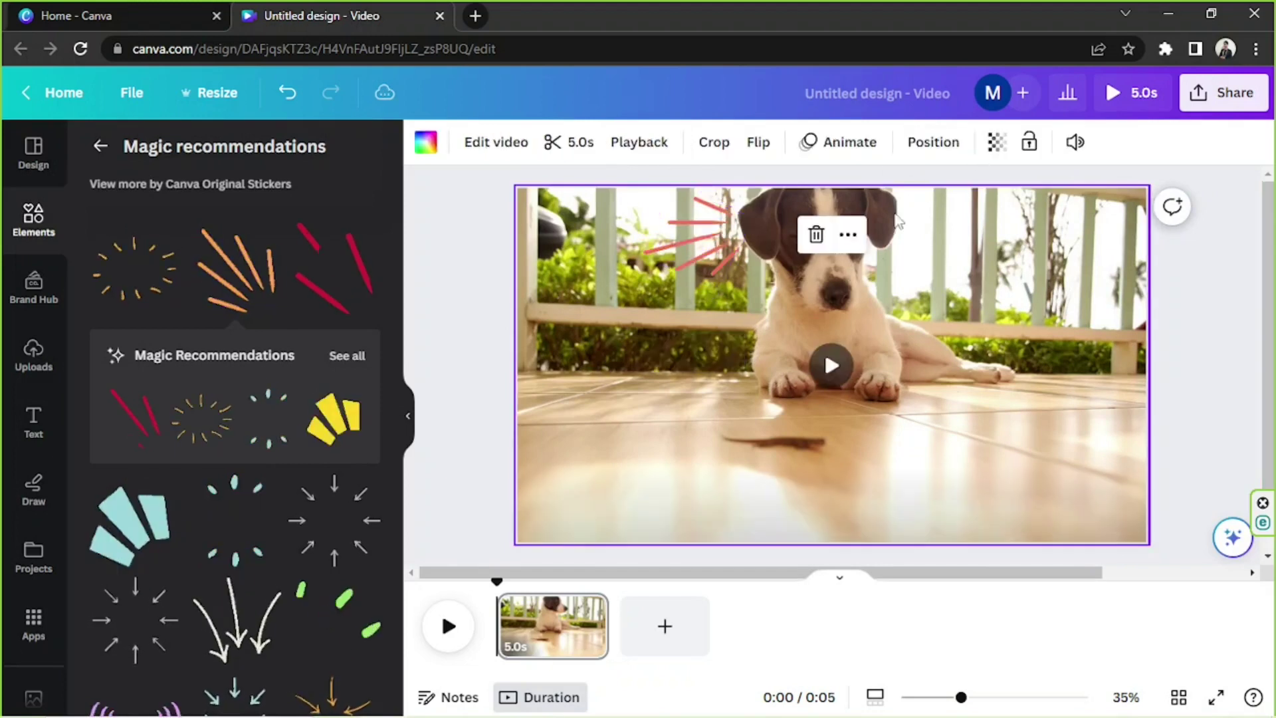
left_click(933, 143)
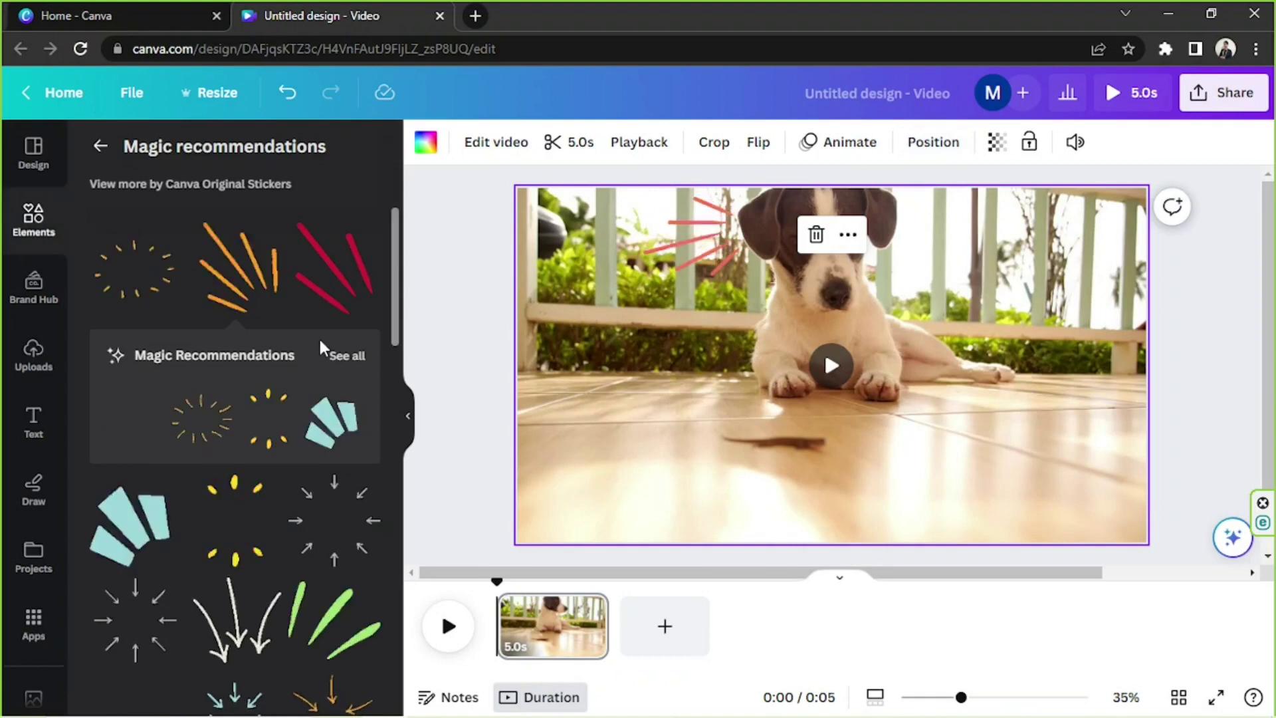
left_click(330, 356)
left_click(136, 326)
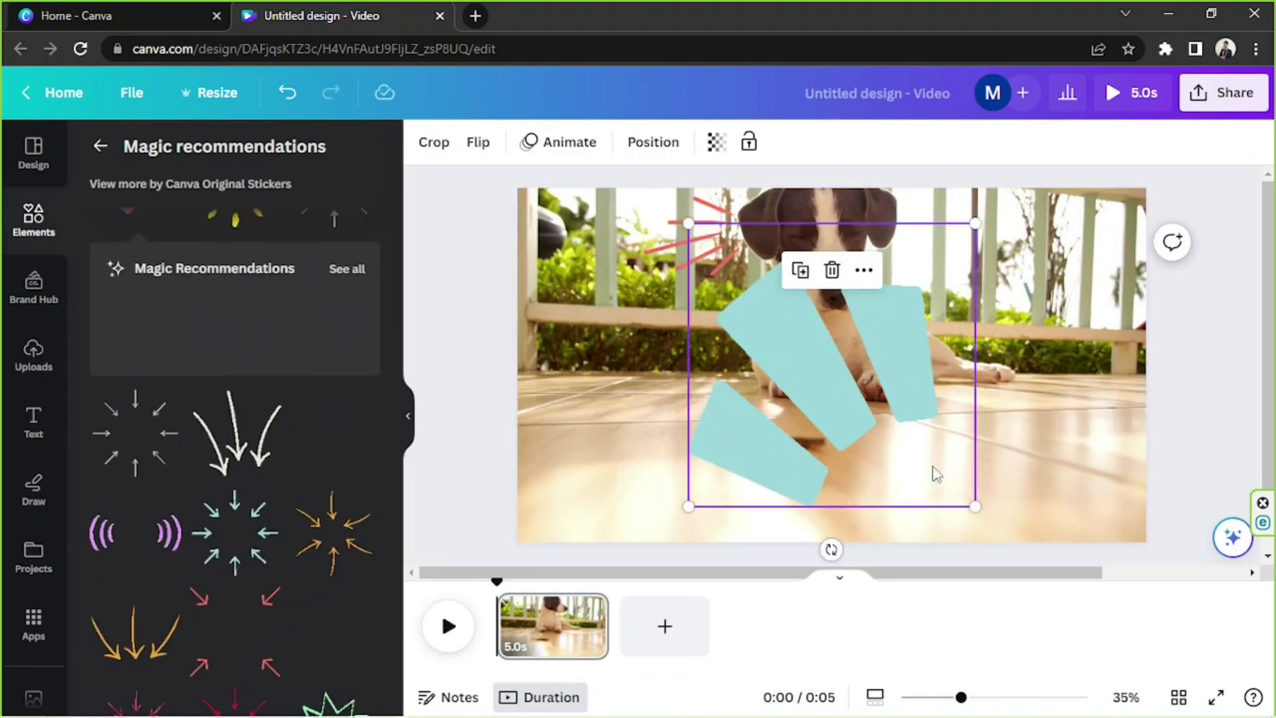
left_click_drag(830, 548, 1010, 410)
left_click_drag(1004, 273, 771, 391)
left_click_drag(757, 456, 742, 247)
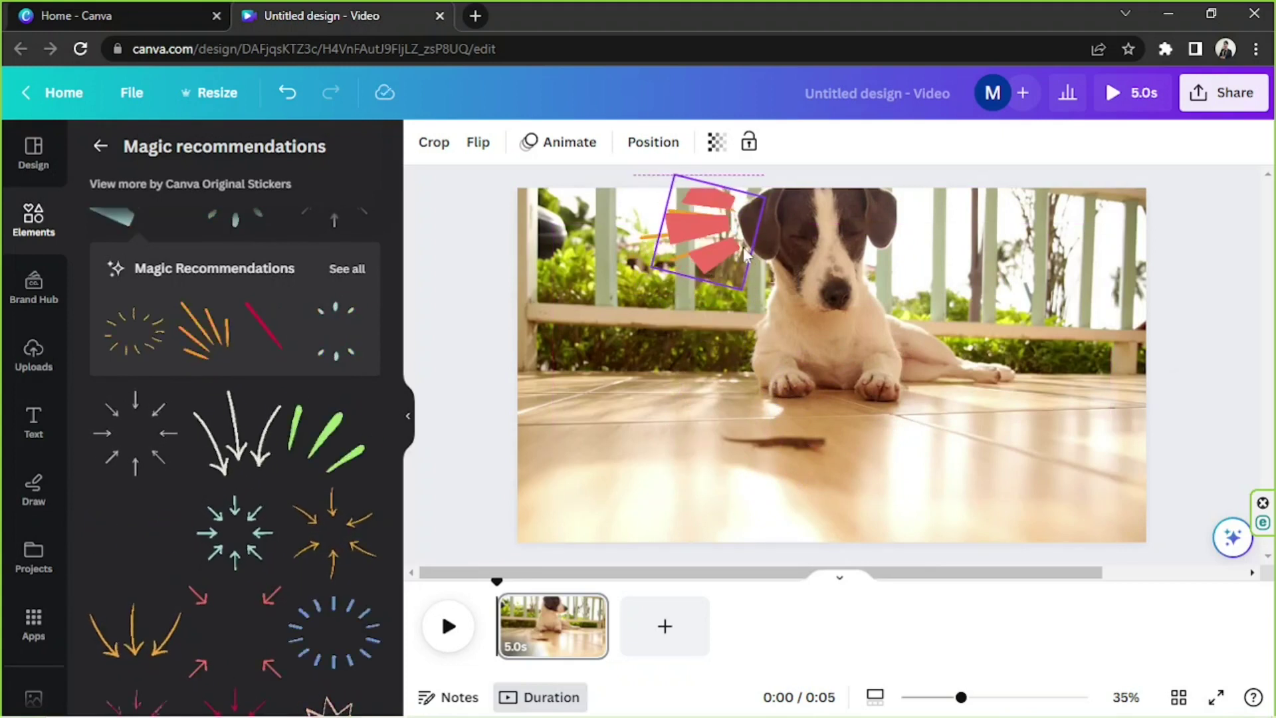
left_click(603, 269)
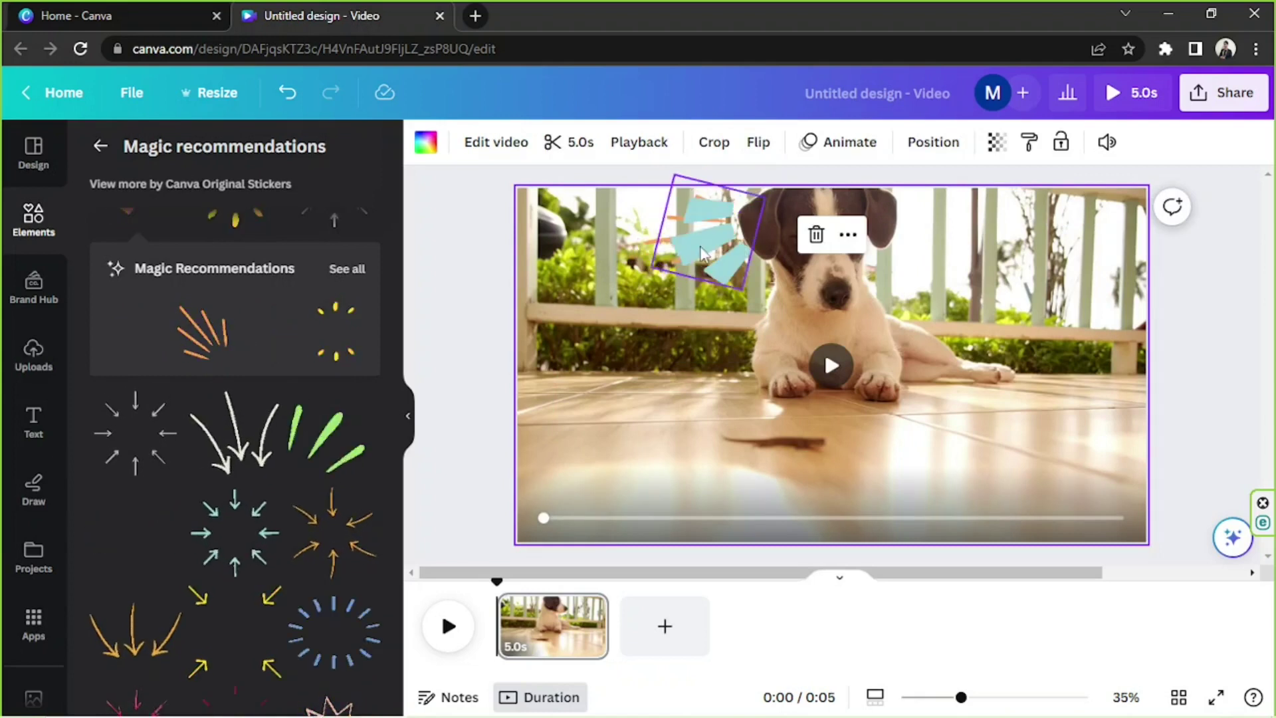
left_click(664, 246)
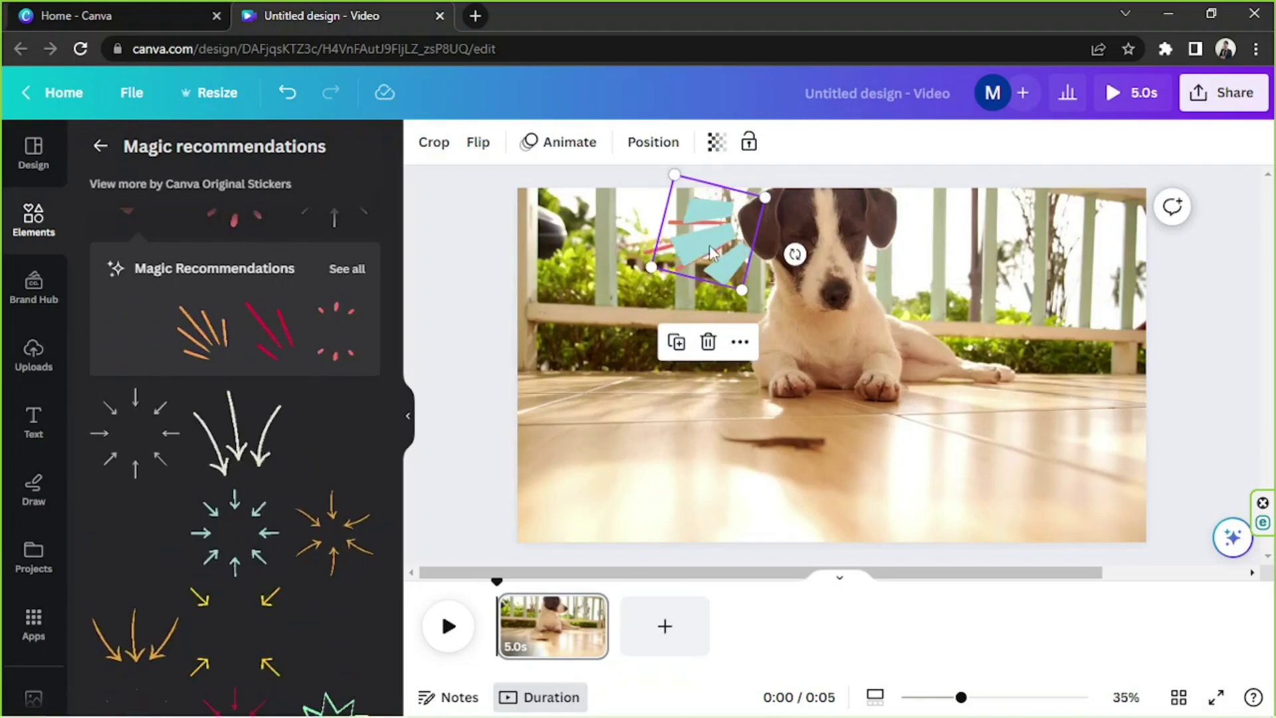
Send the fan sticker one layer backward using Position > Arrange
left_click(653, 145)
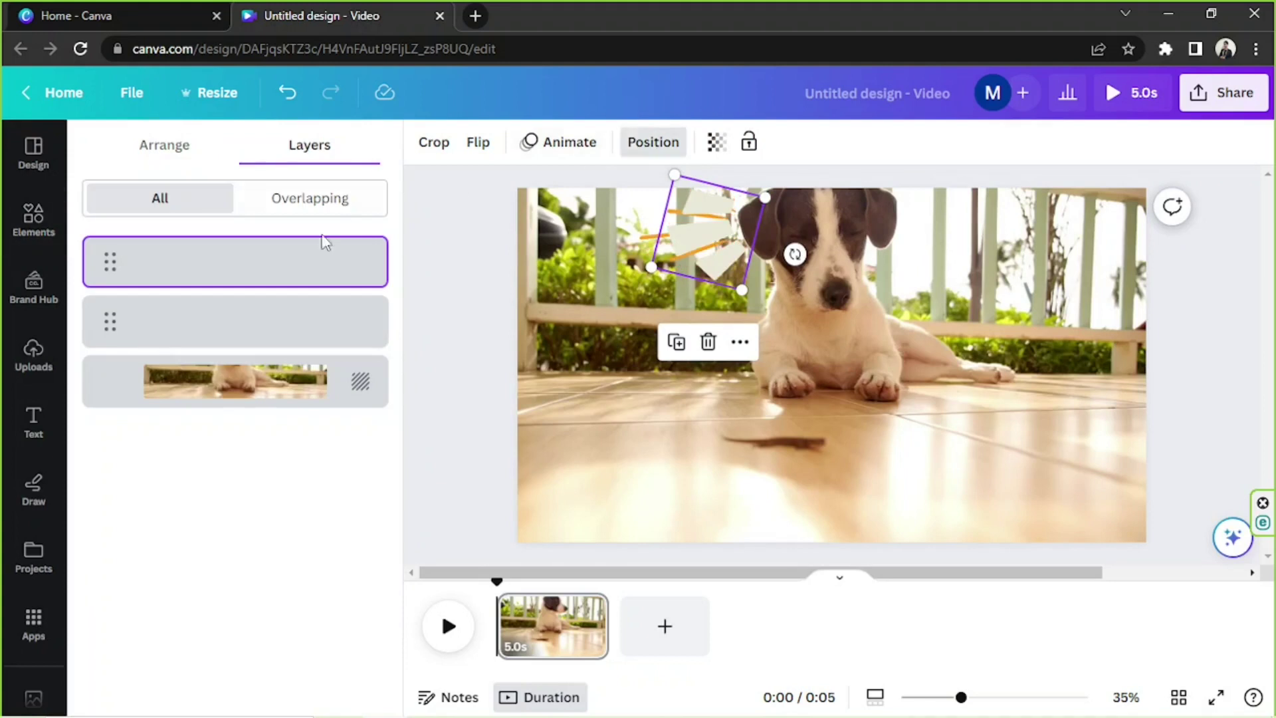
left_click(162, 147)
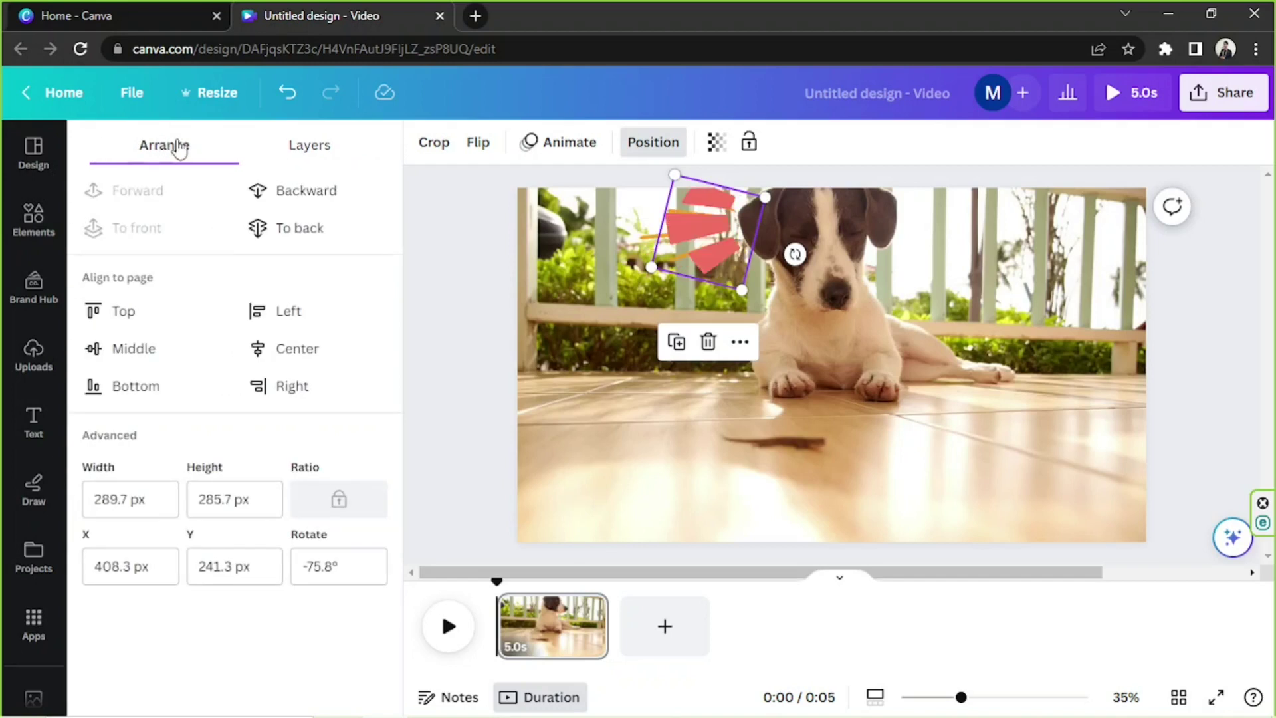
left_click(326, 192)
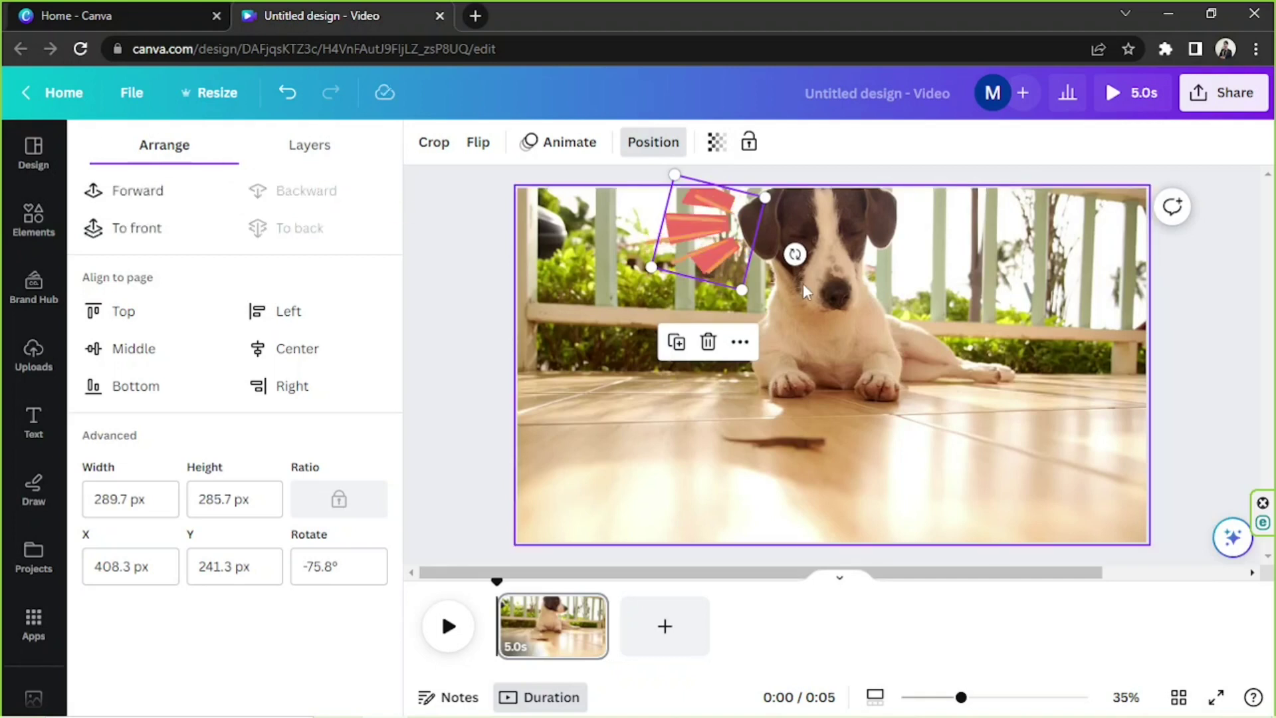
Delete the fan sticker, leaving only the burst sticker beside the dog's head
left_click(709, 341)
key("ctrl+z")
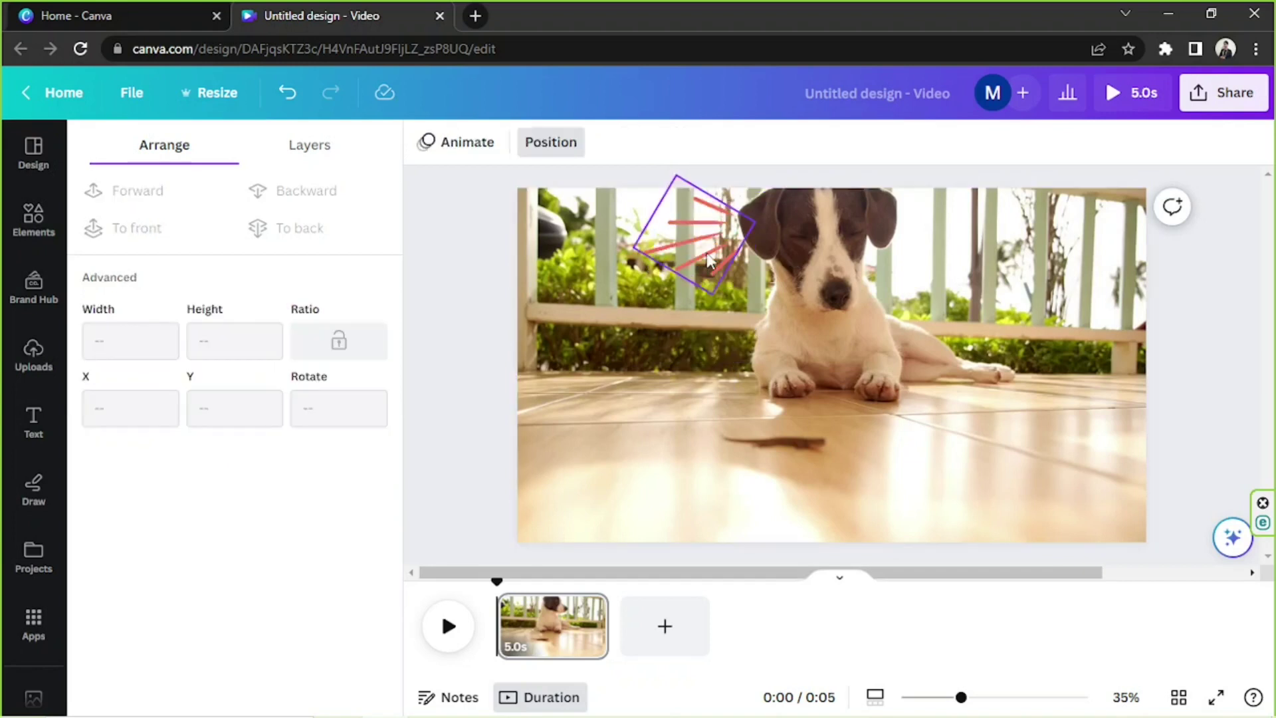
left_click(705, 264)
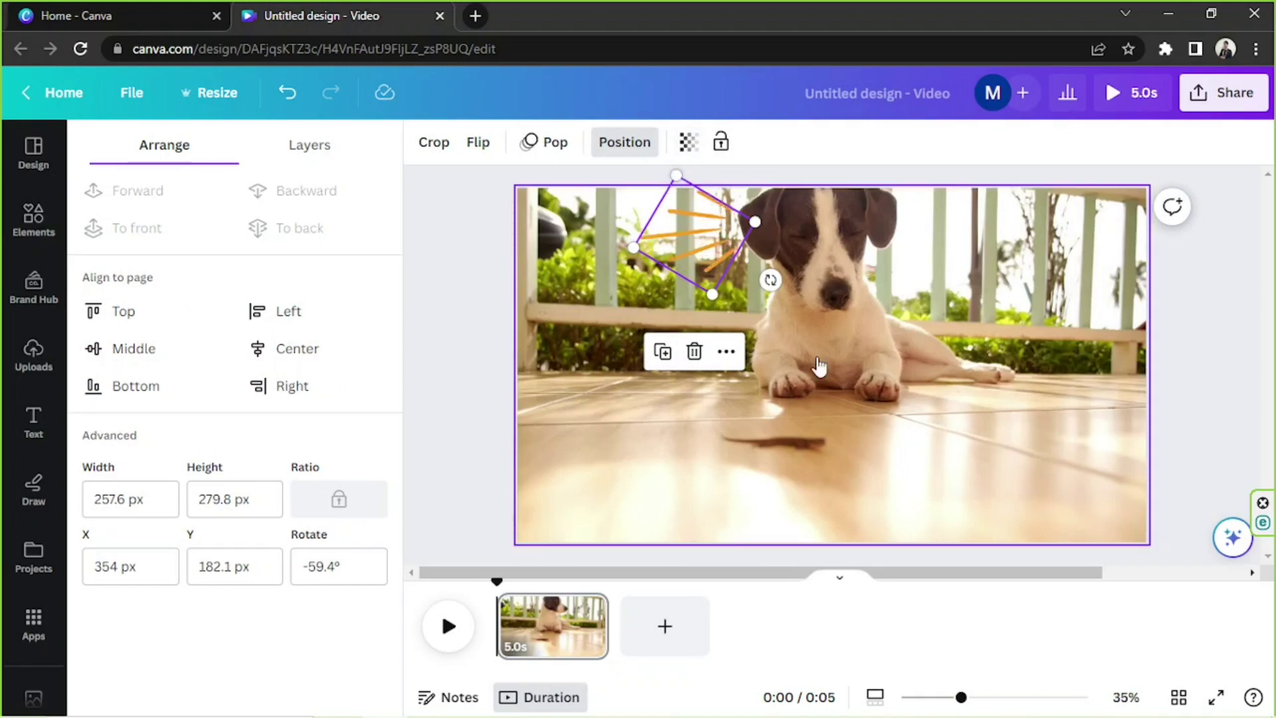
left_click(994, 301)
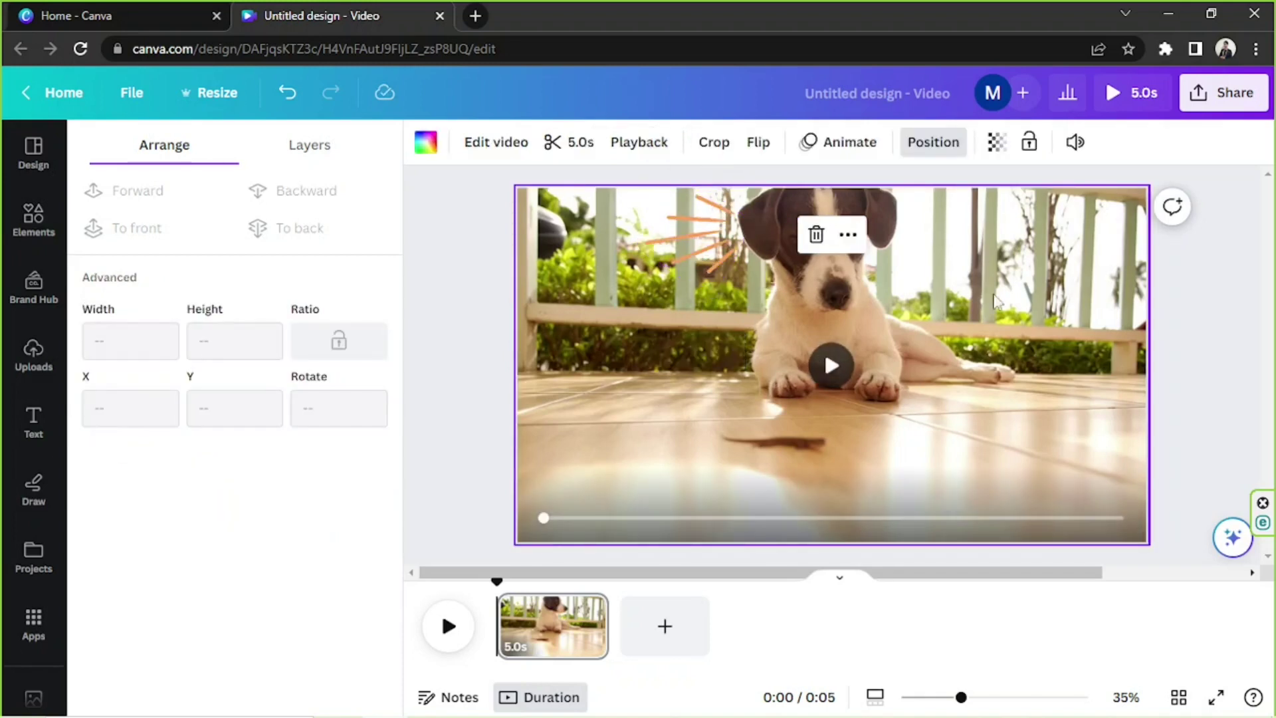
left_click(997, 143)
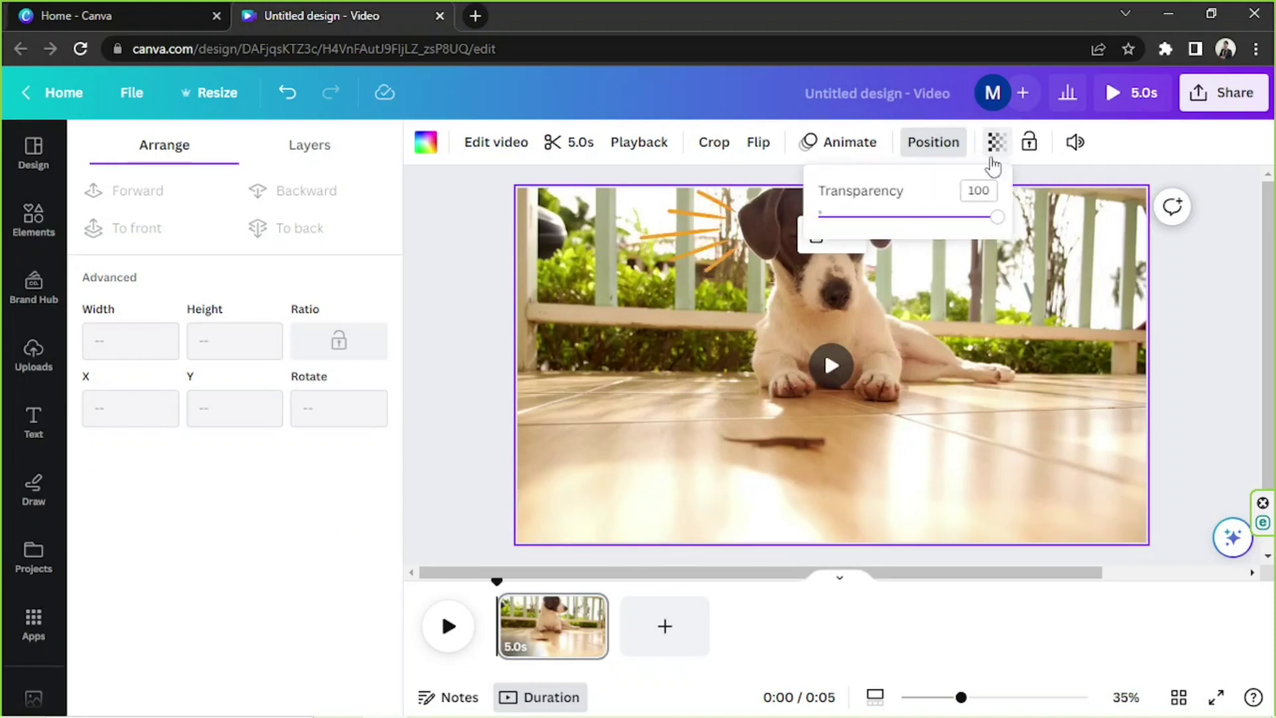
mouse_move(996, 218)
left_mouse_down()
mouse_move(828, 217)
mouse_move(1015, 218)
left_mouse_up()
left_click(978, 183)
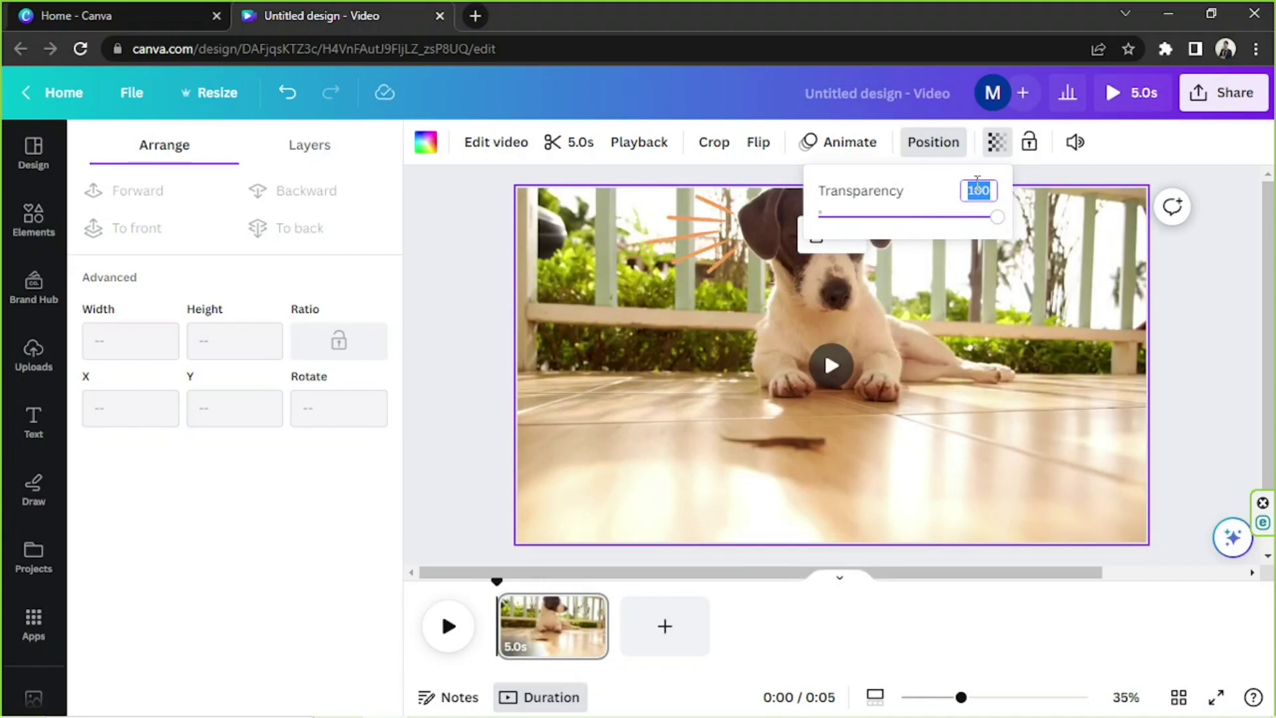
type("40")
key("Return")
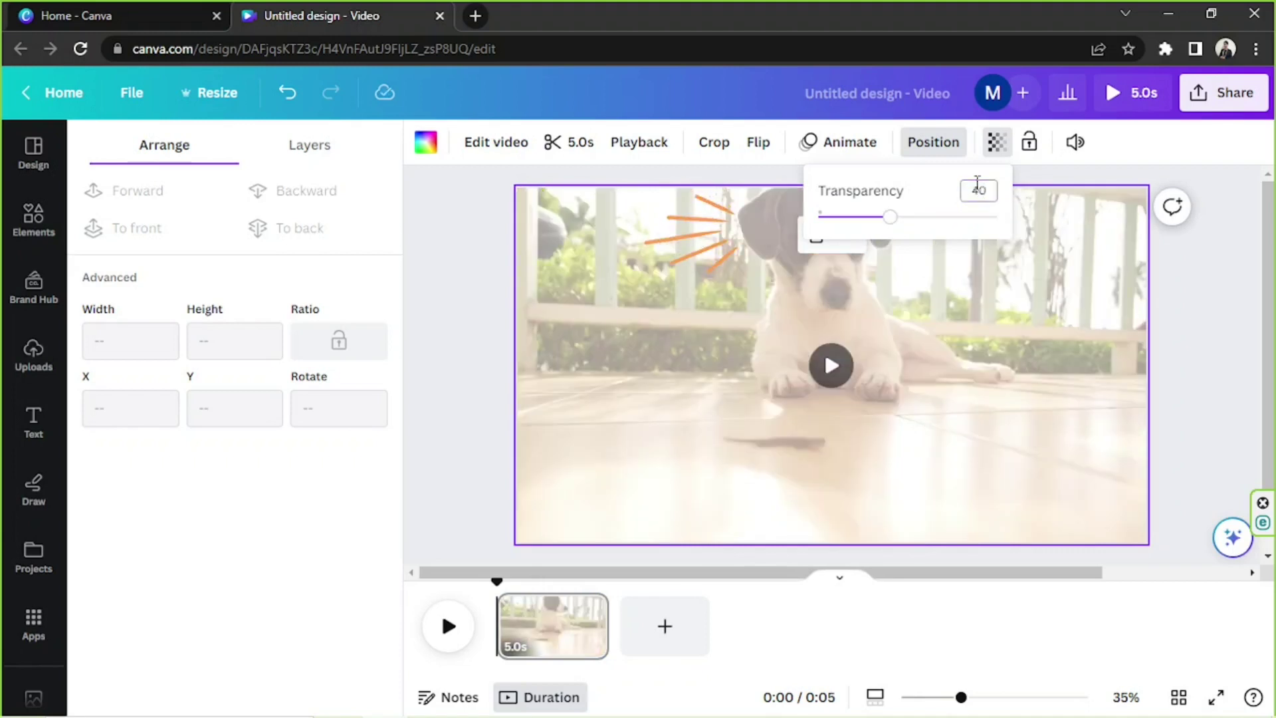
key("Tab")
left_click(933, 339)
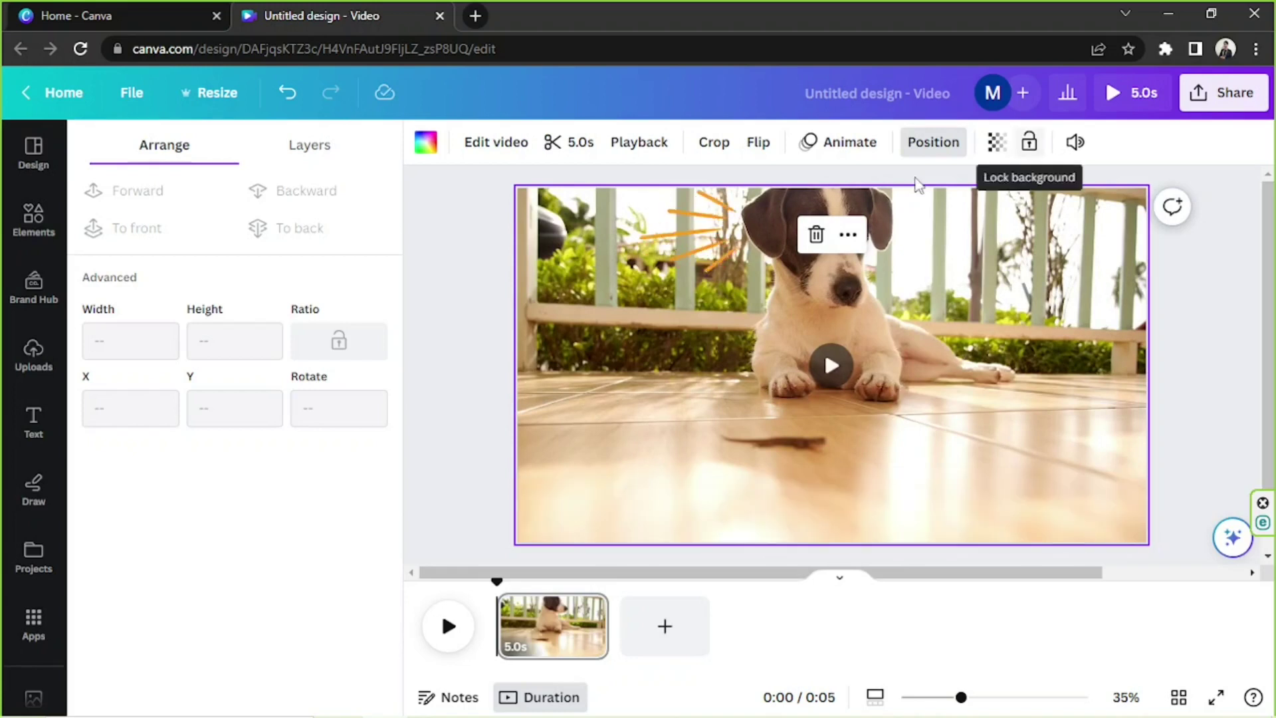
left_click(725, 249)
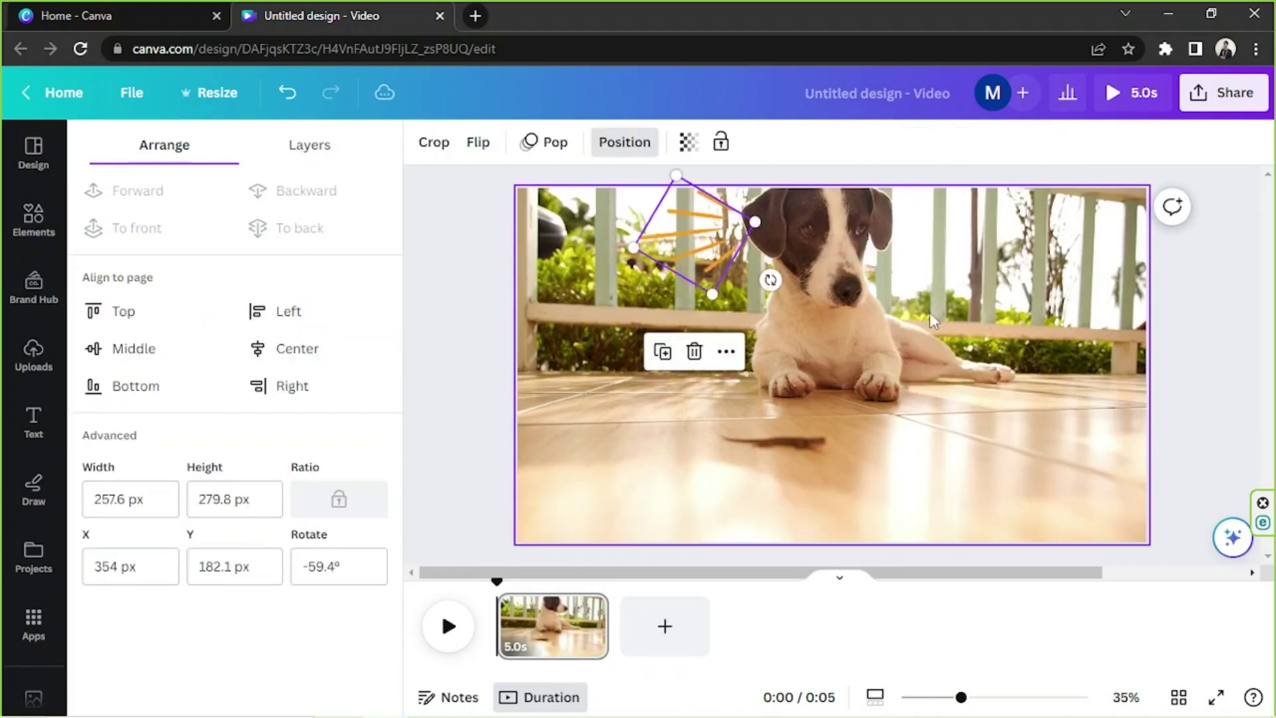
left_click(989, 332)
left_click(716, 247)
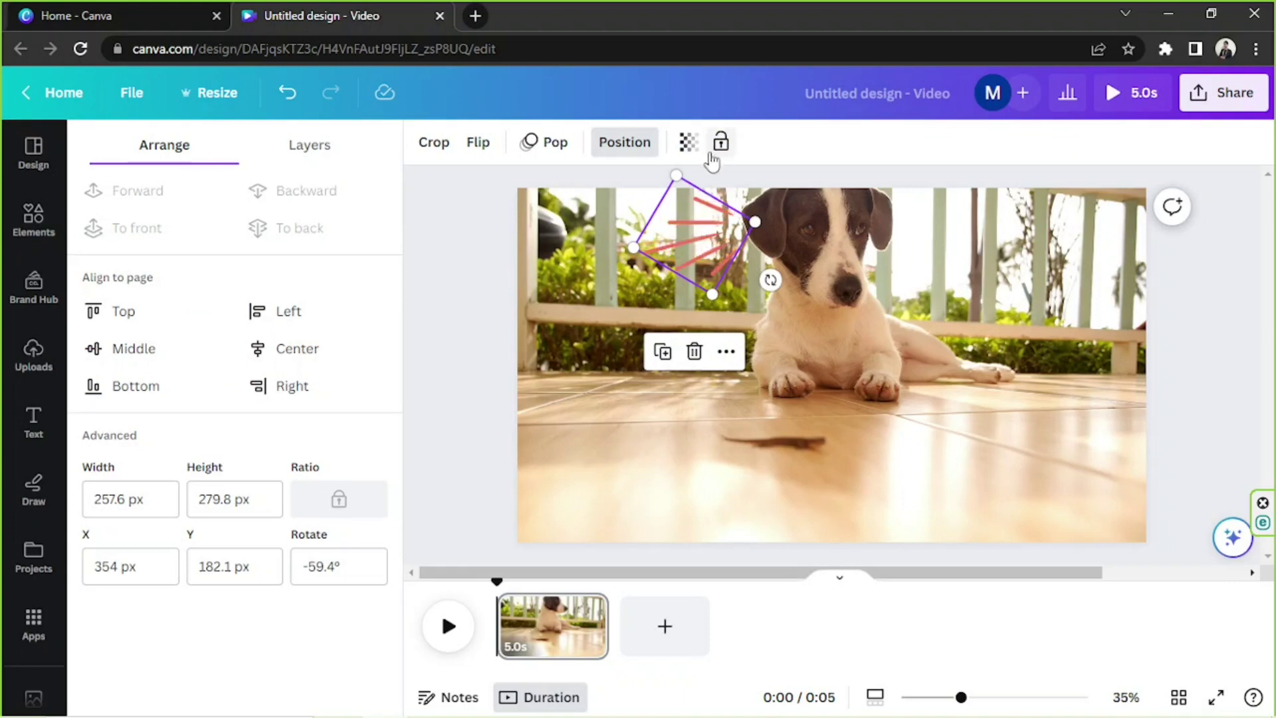
left_click(721, 143)
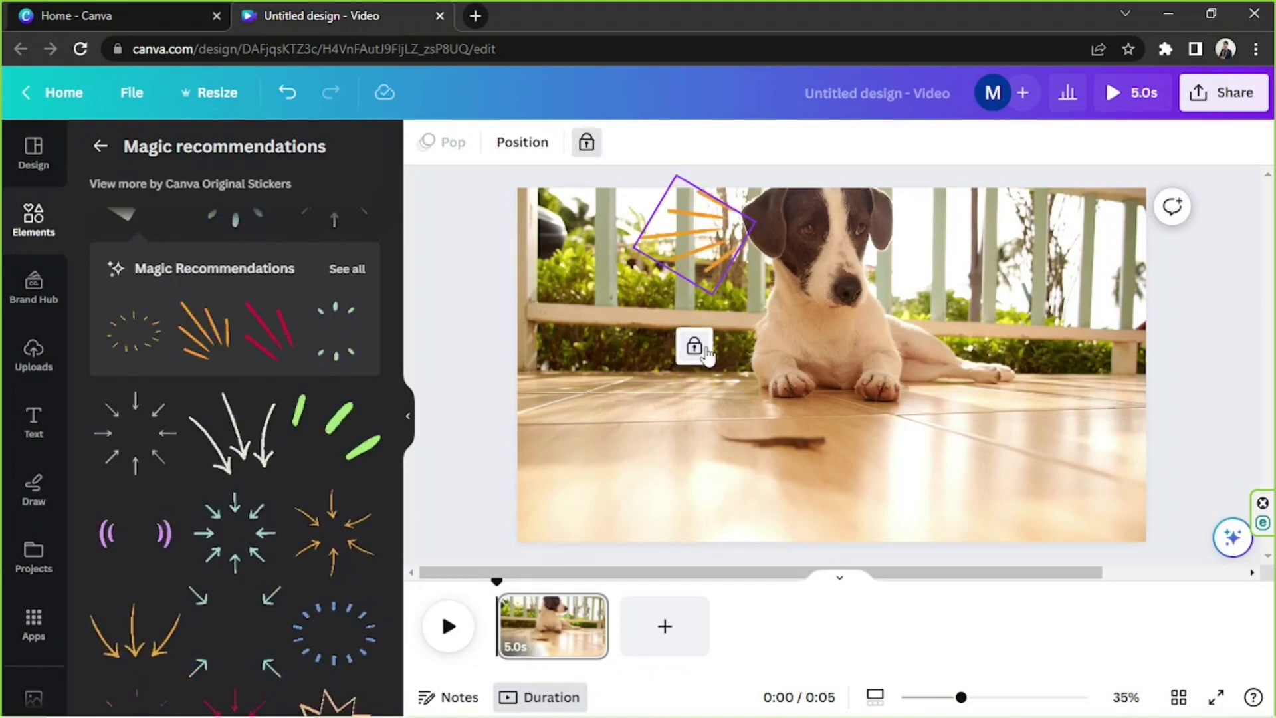
left_click(695, 347)
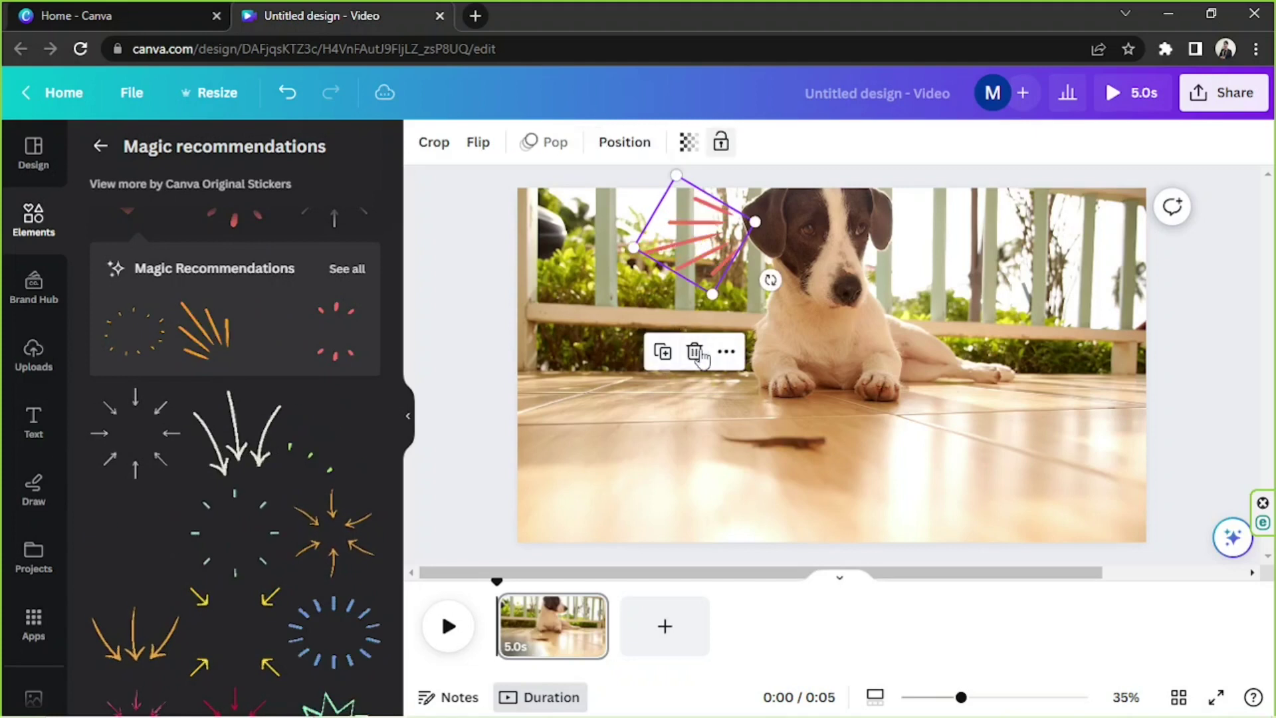
left_click(791, 267)
left_click_drag(792, 267, 600, 188)
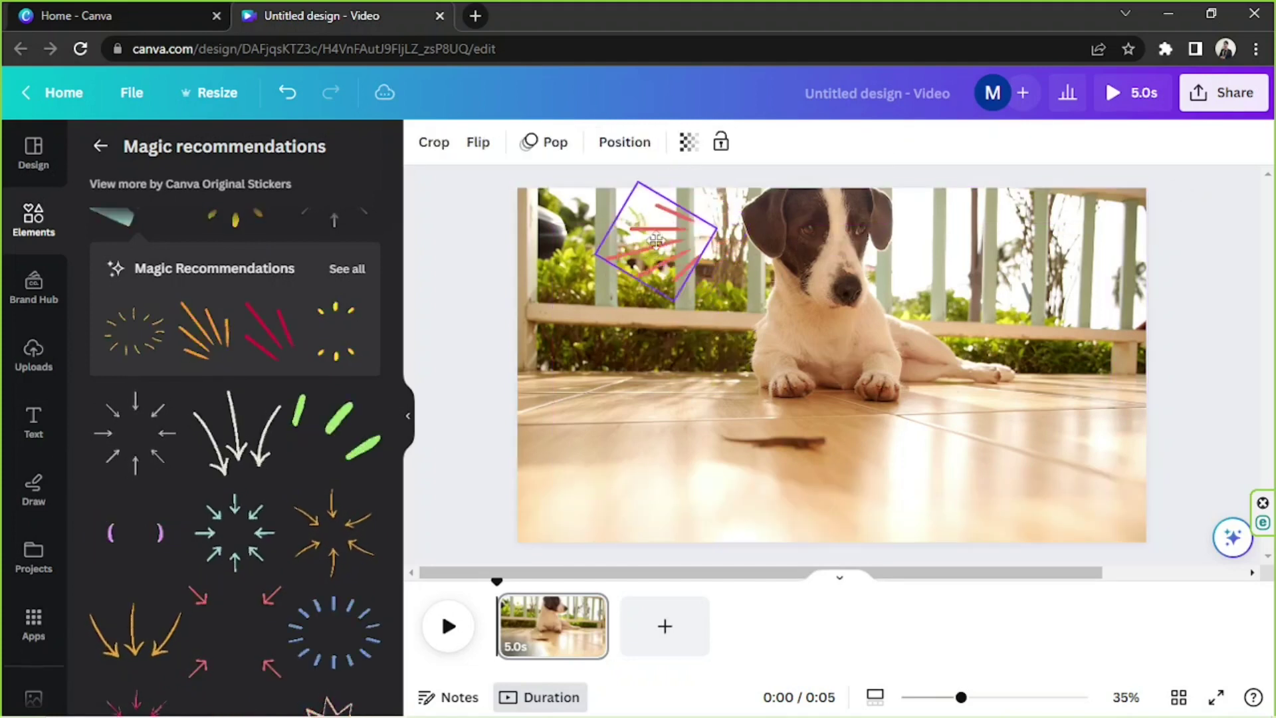
left_click(623, 455)
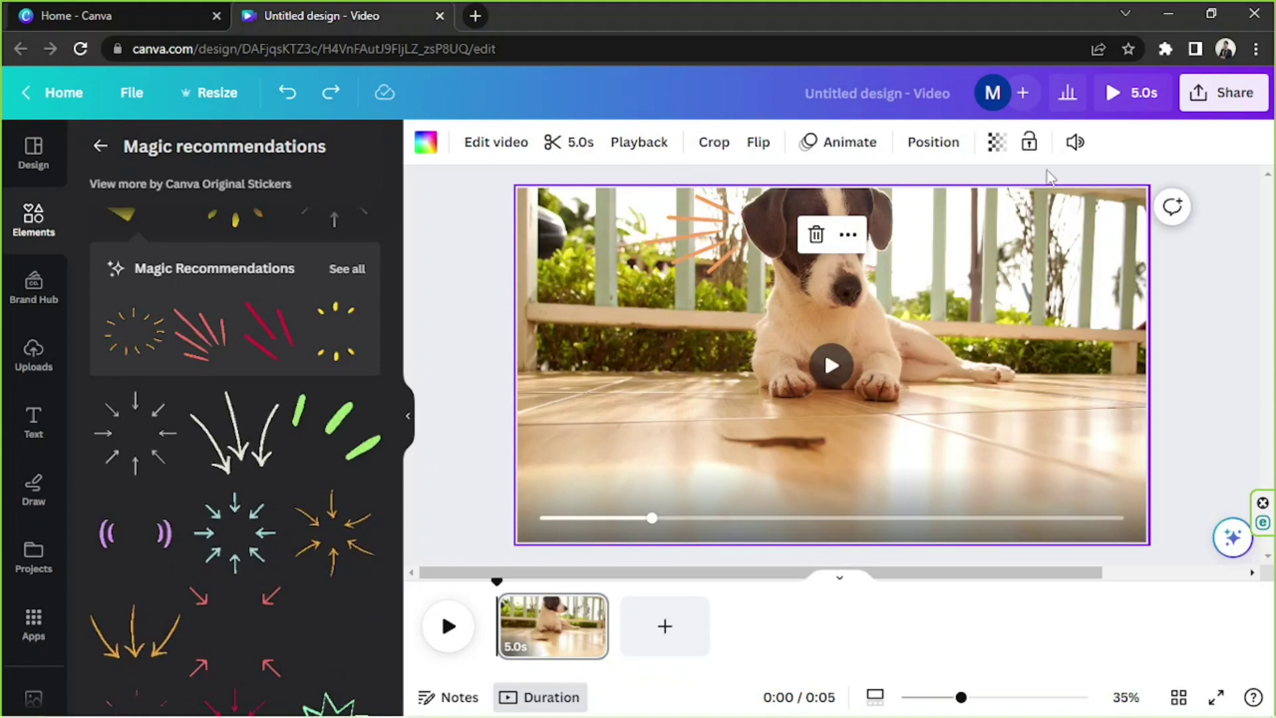
left_click(1075, 143)
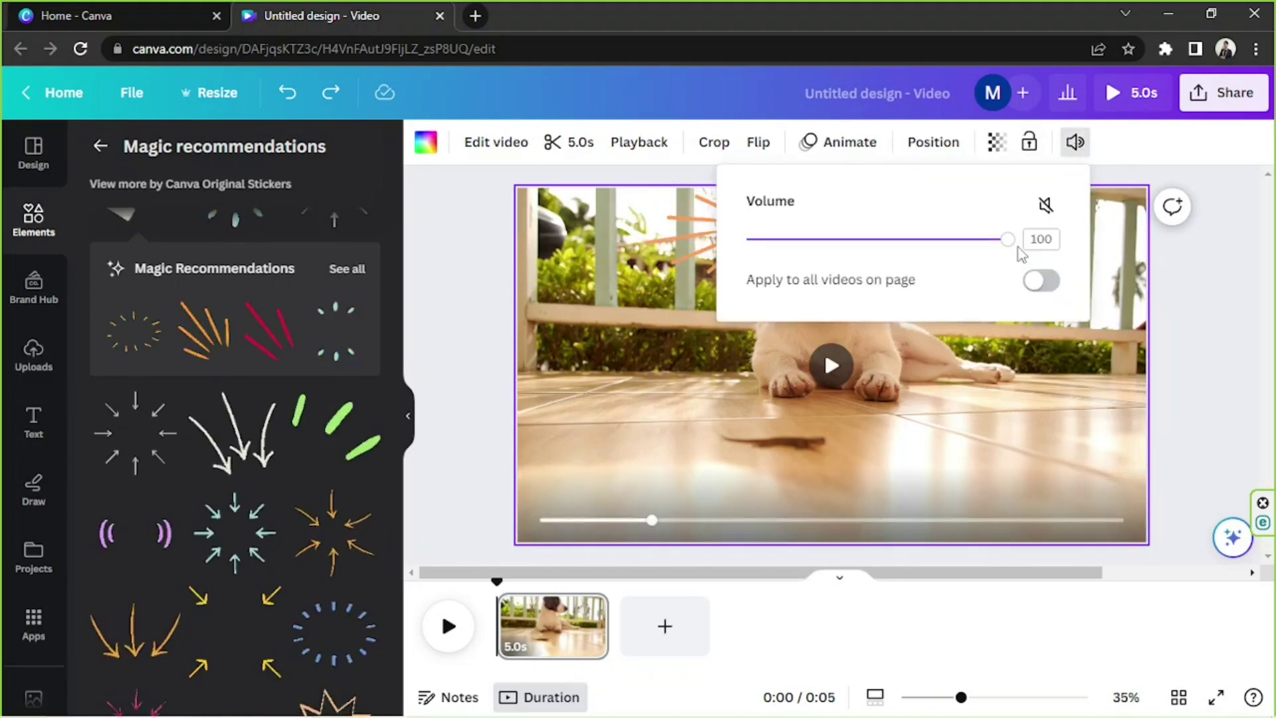
mouse_move(990, 247)
left_mouse_down()
mouse_move(746, 249)
mouse_move(1008, 248)
left_mouse_up()
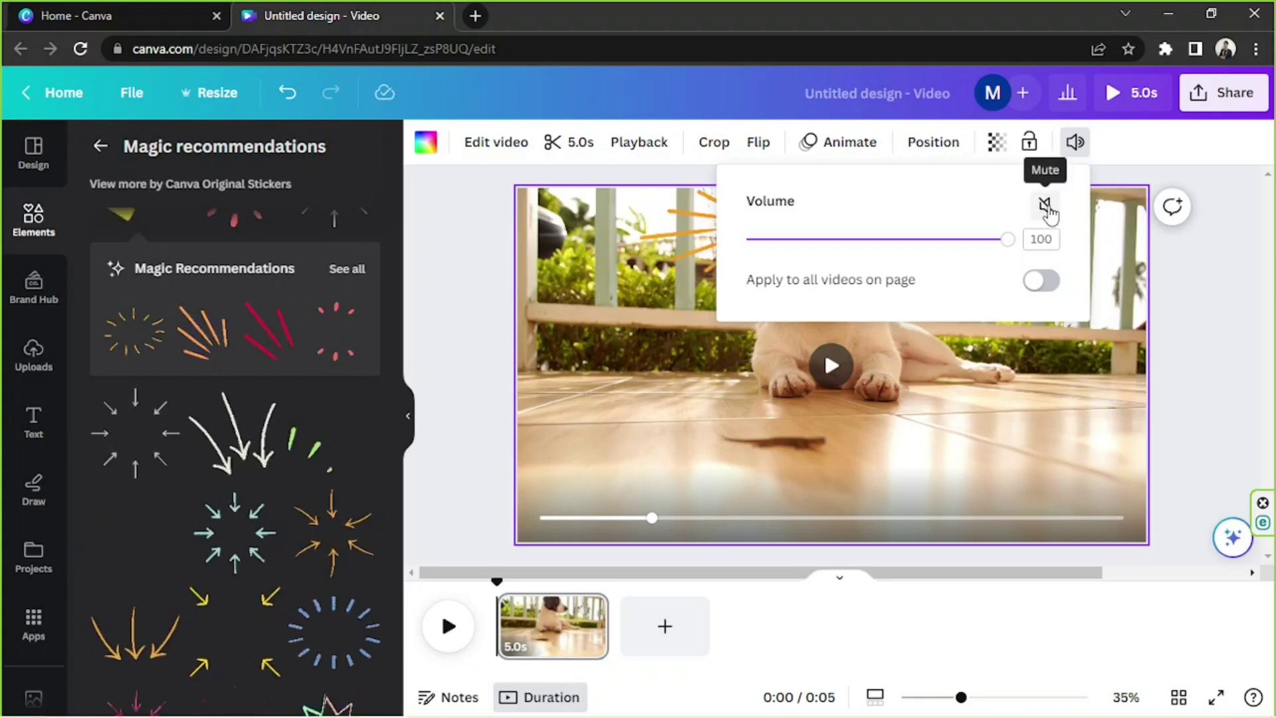
left_click(883, 398)
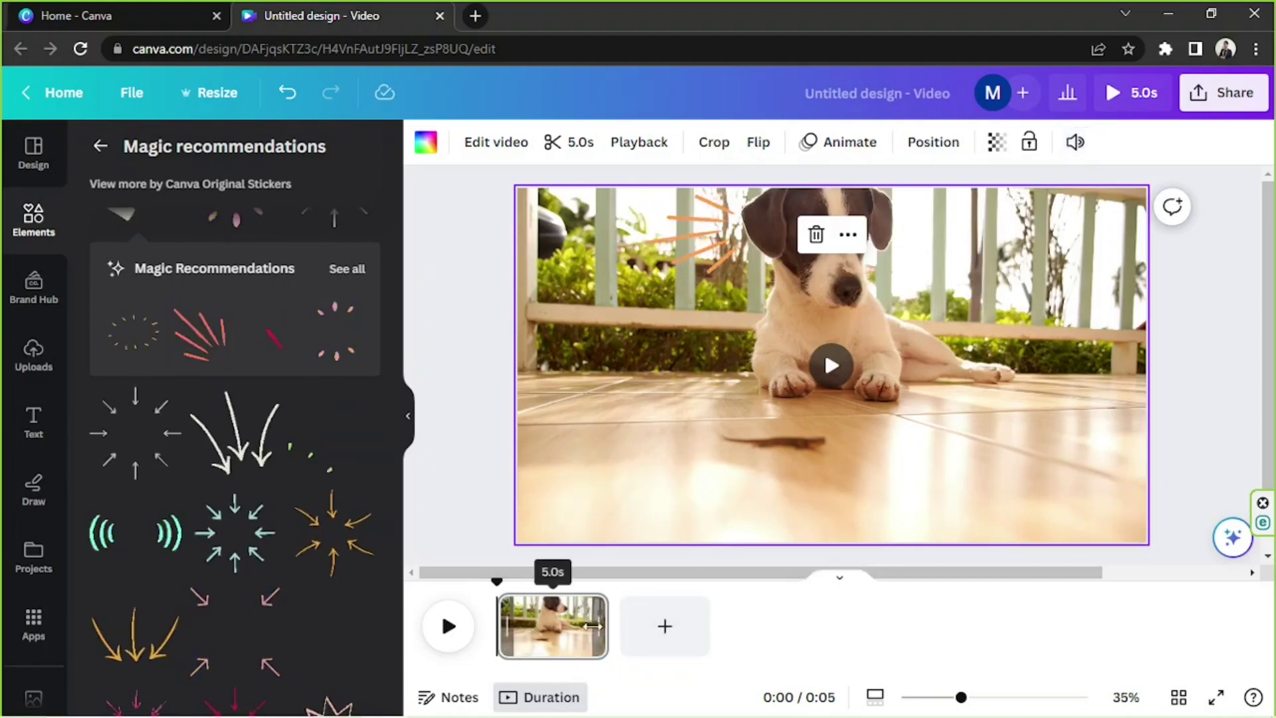
Add a blank second page and browse the uploaded videos, undoing an accidental flower clip
left_click(664, 626)
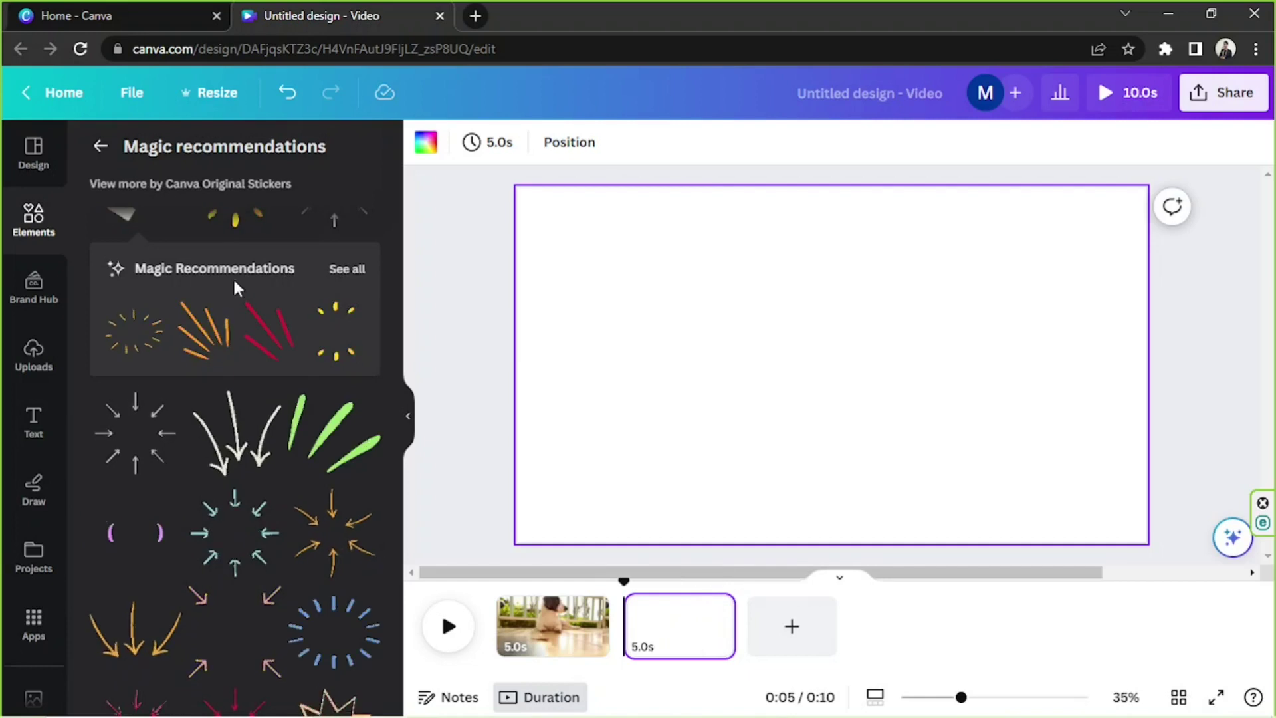
left_click(52, 372)
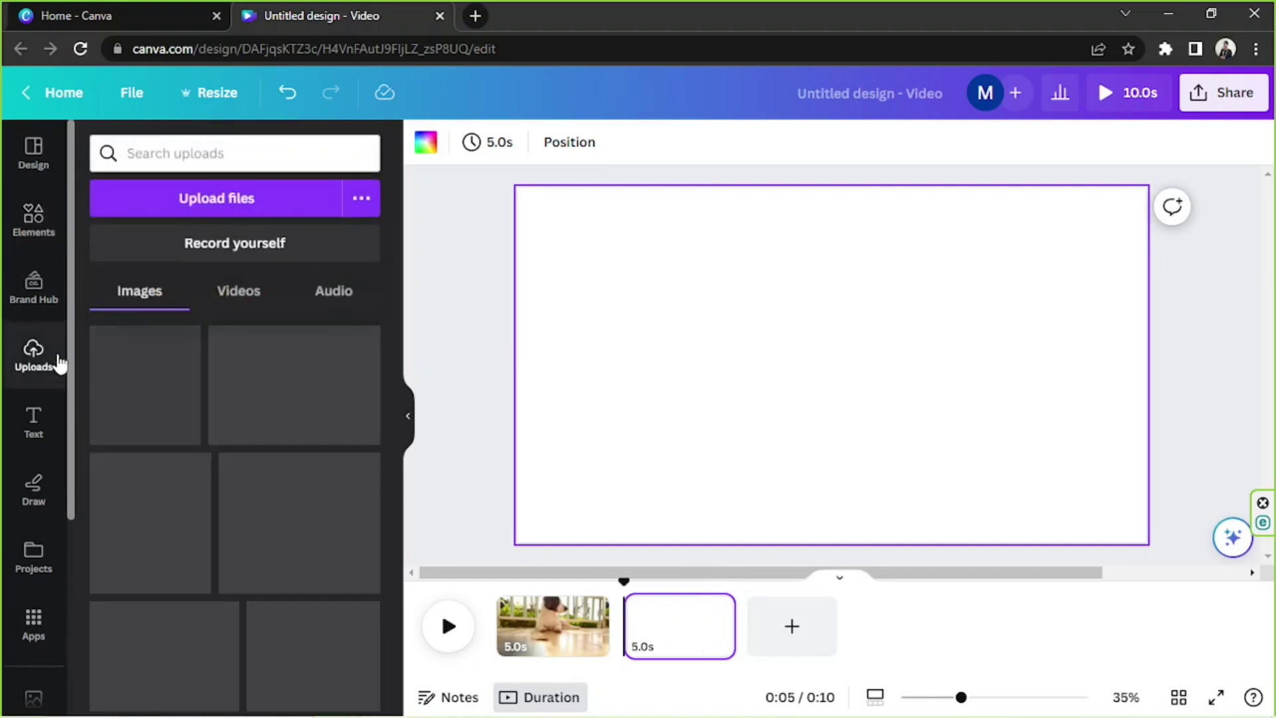
left_click(236, 303)
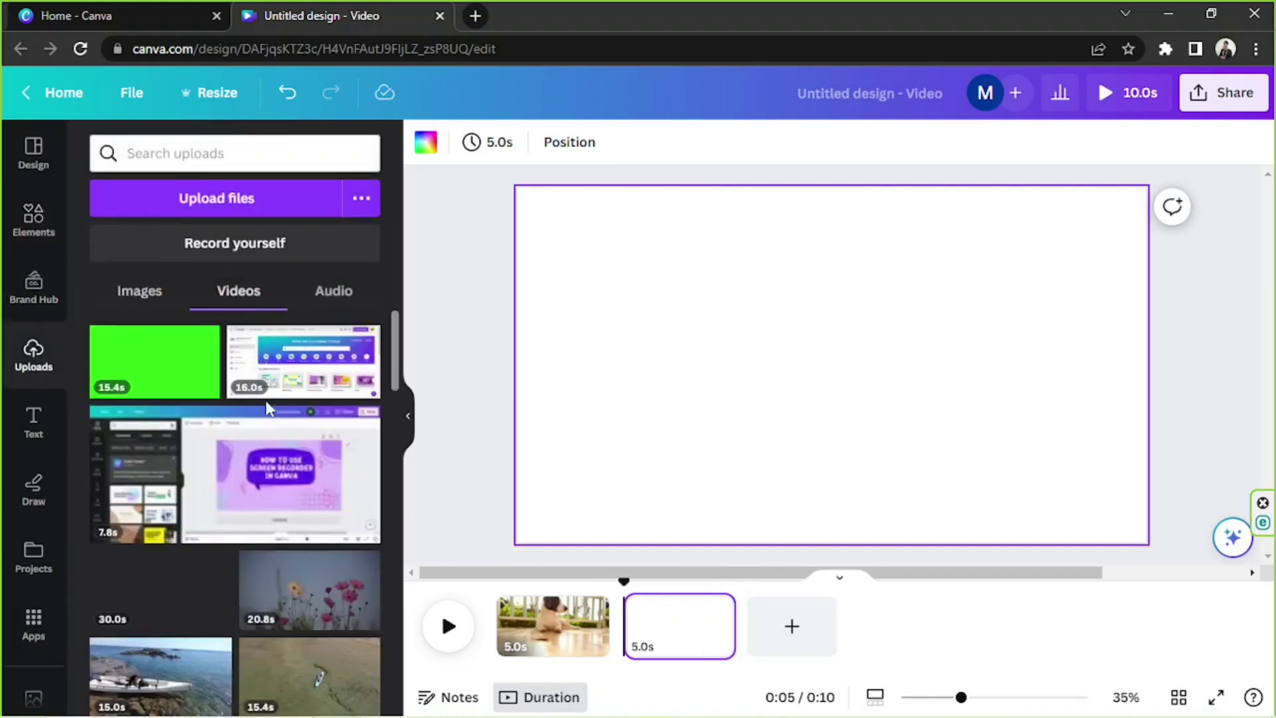
scroll(268, 435, "down", 2)
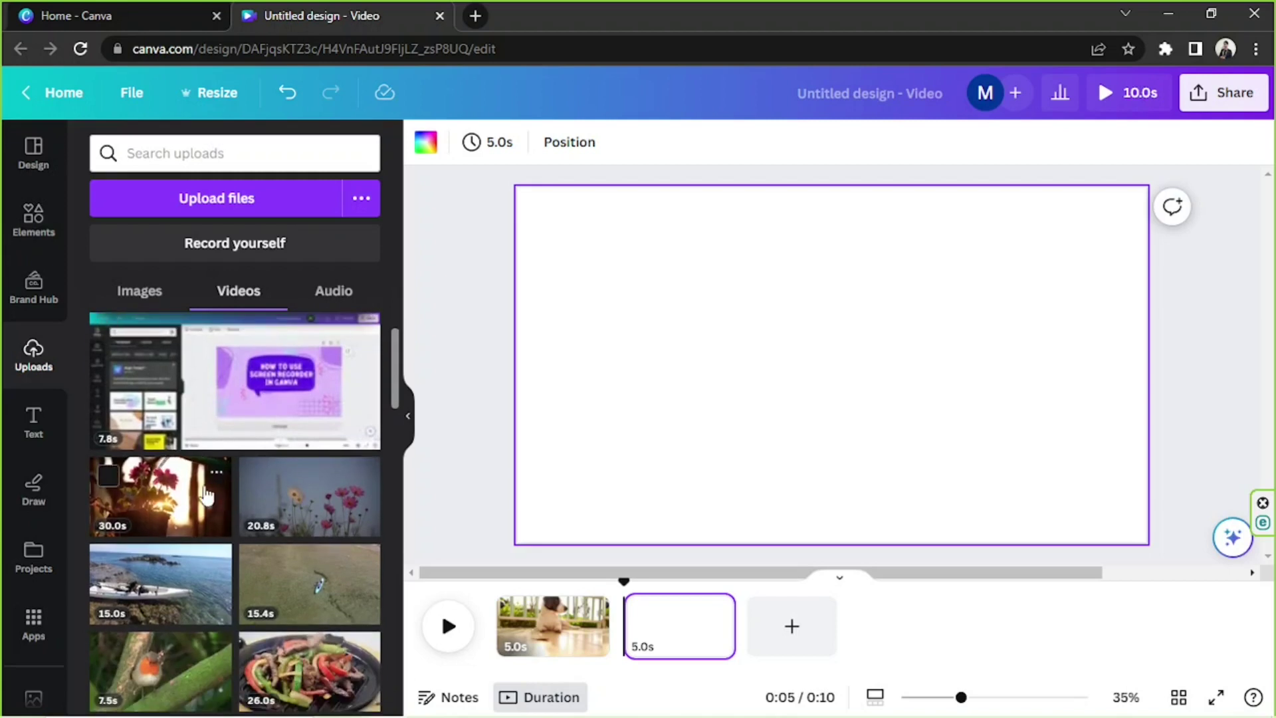
scroll(206, 495, "down", 3)
scroll(206, 495, "up", 3)
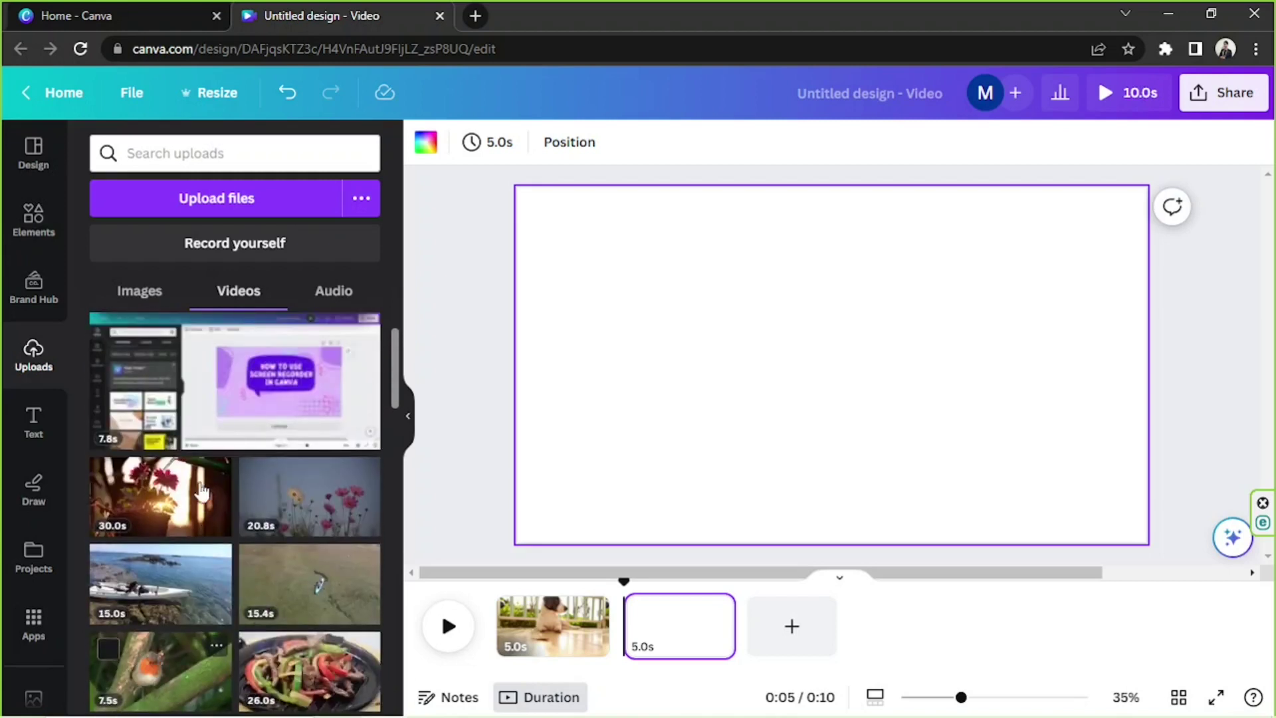
scroll(206, 485, "down", 1)
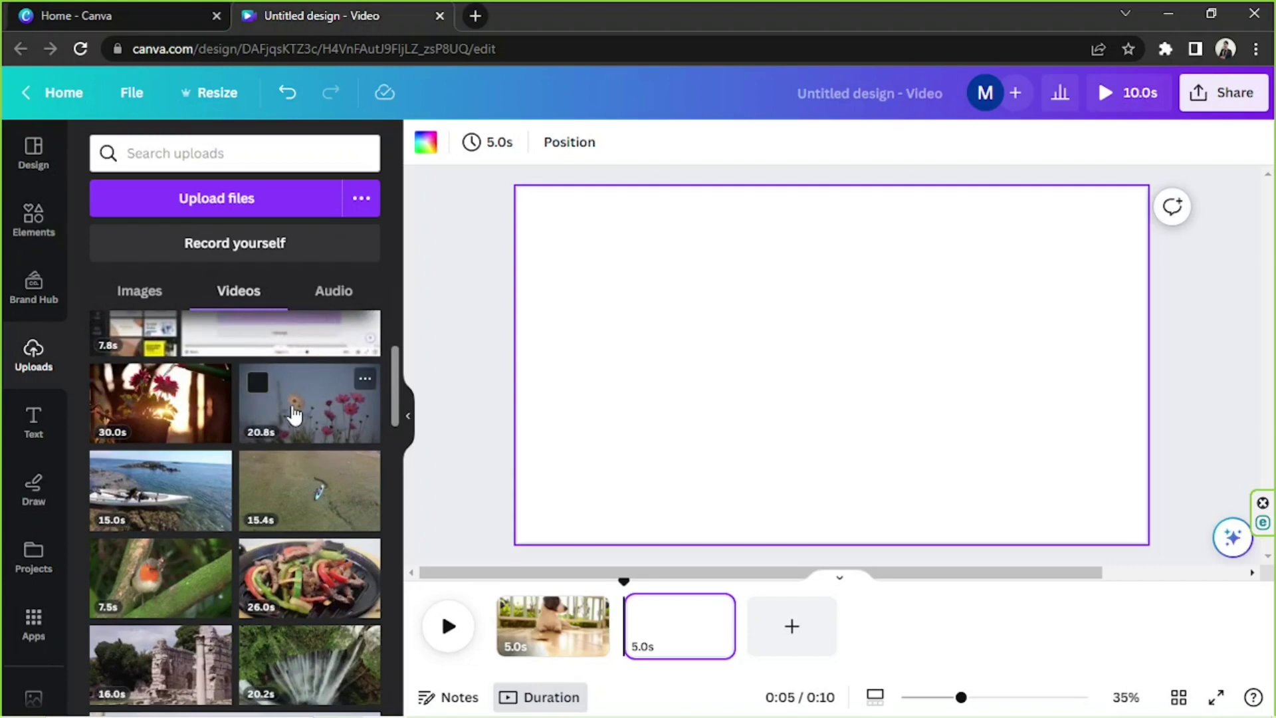
left_click(287, 412)
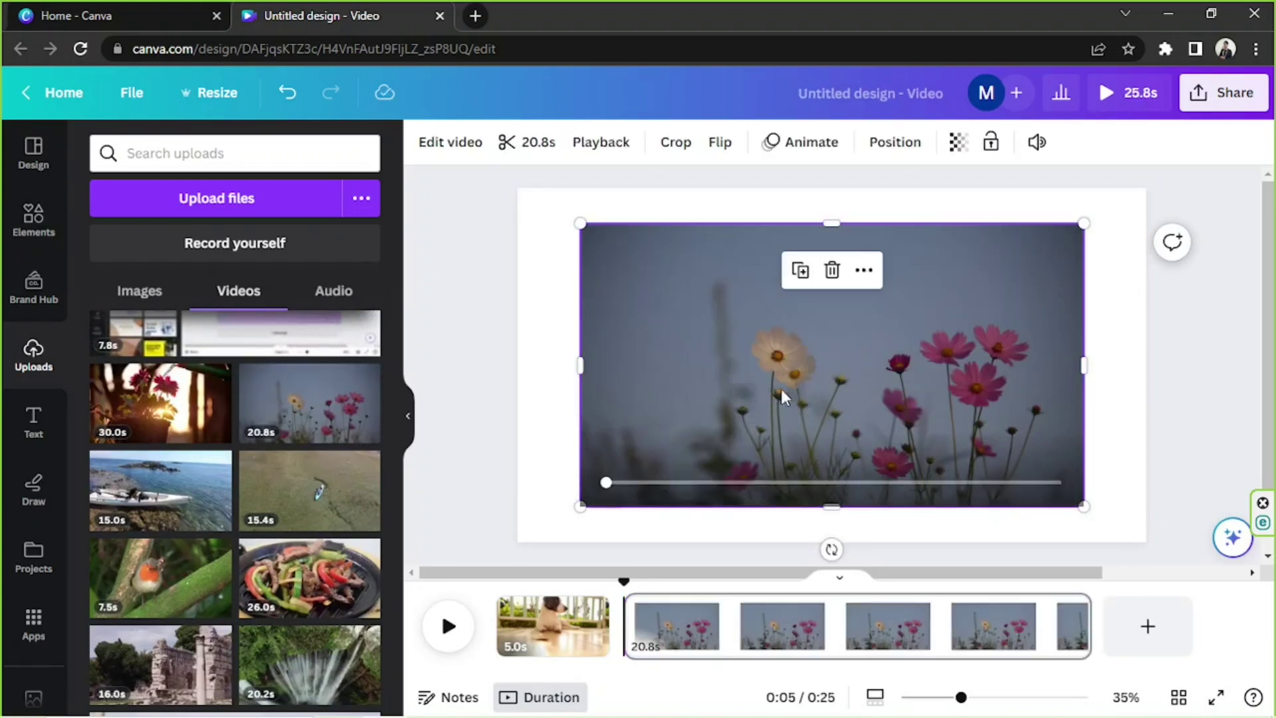
key("ctrl+z")
Drop the robin clip onto page 2 and set it as the page background
left_click_drag(353, 504, 771, 374)
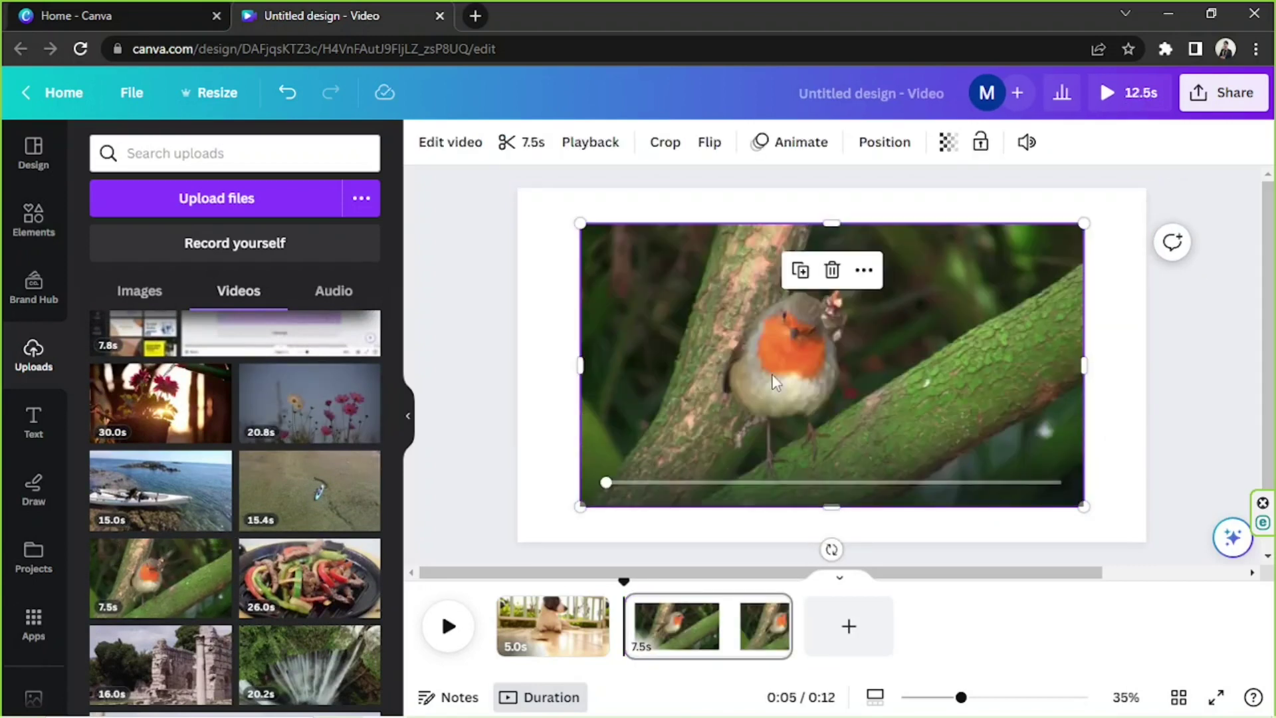
right_click(771, 372)
left_click(847, 685)
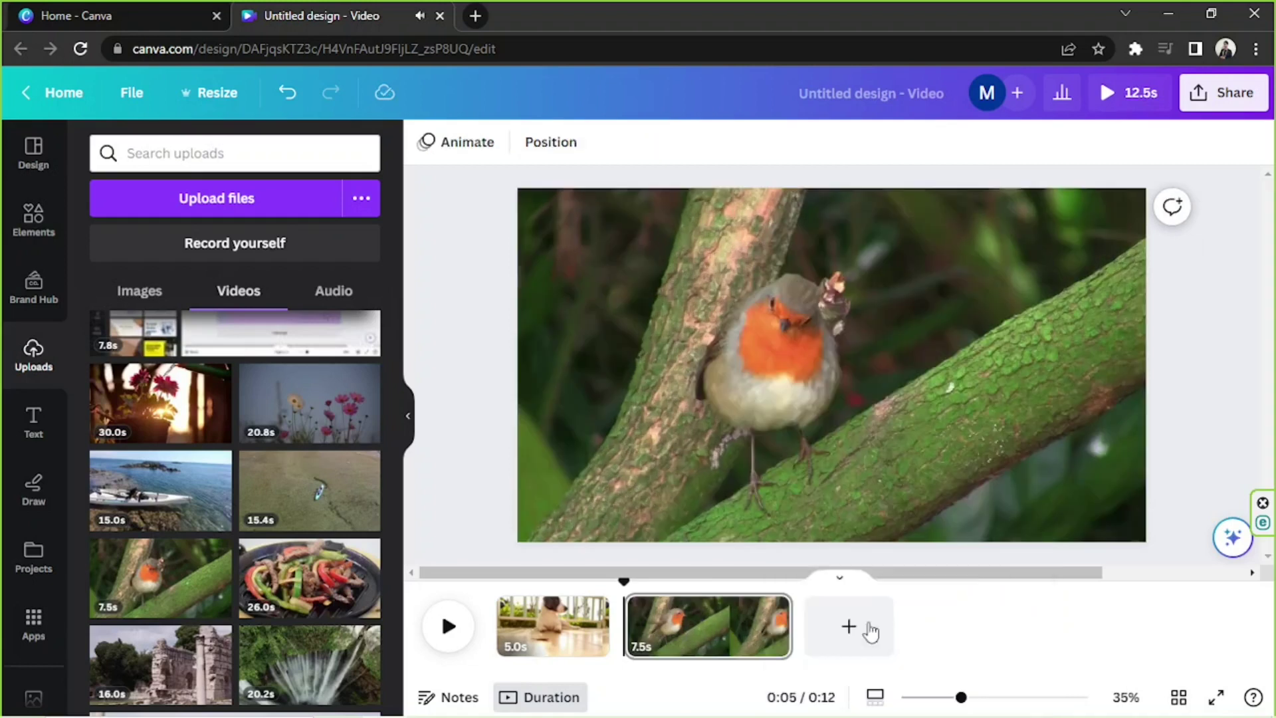
Mute the robin clip's sound and play it back to check
left_click(832, 364)
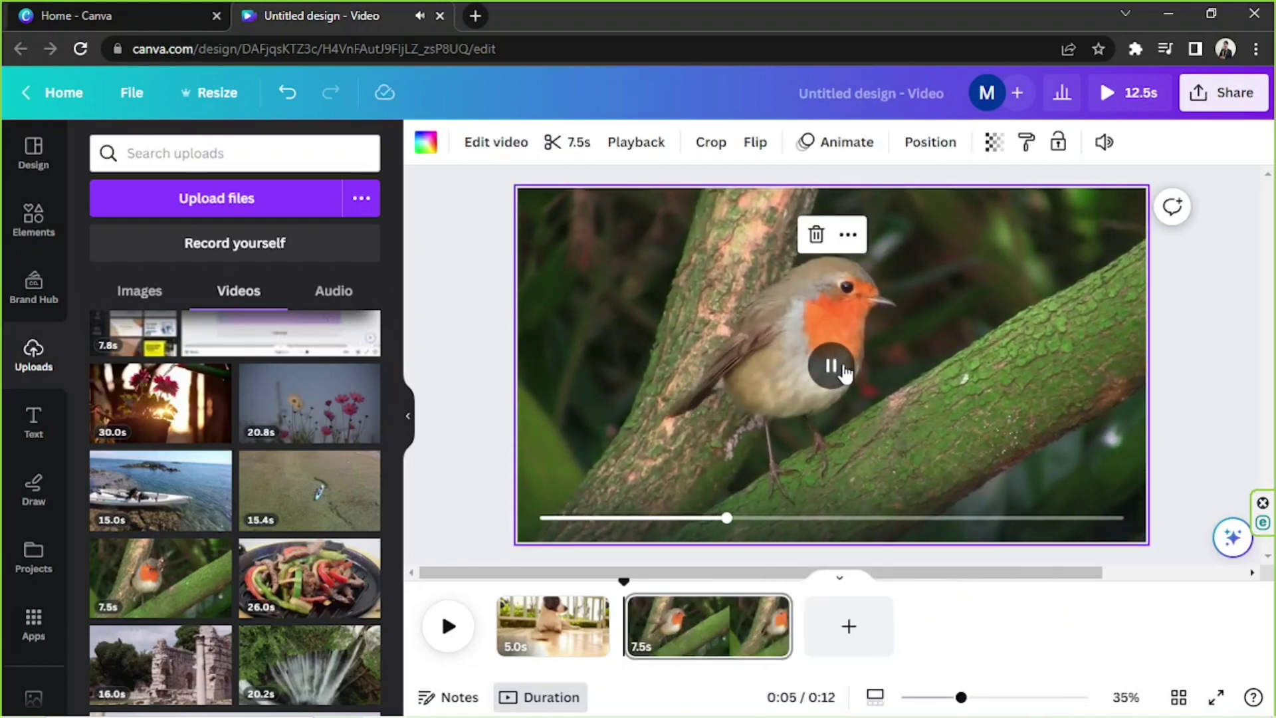
left_click(1104, 141)
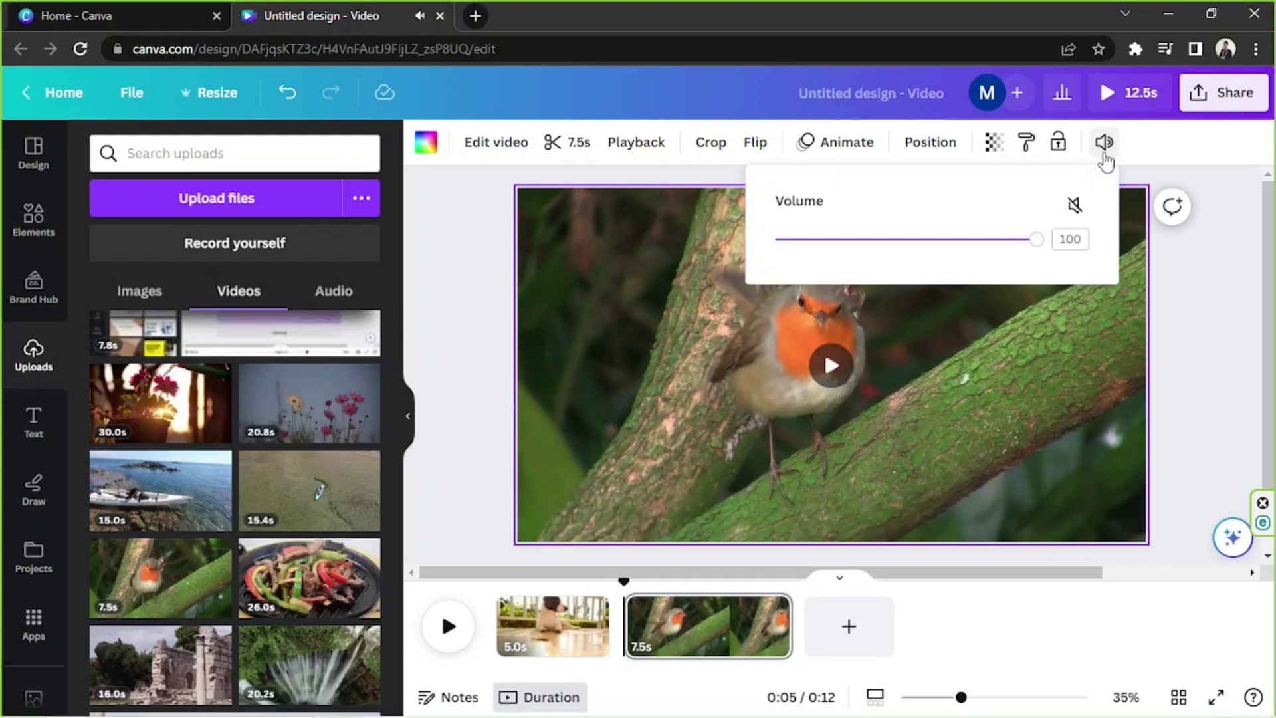
left_click(1074, 204)
left_click(830, 365)
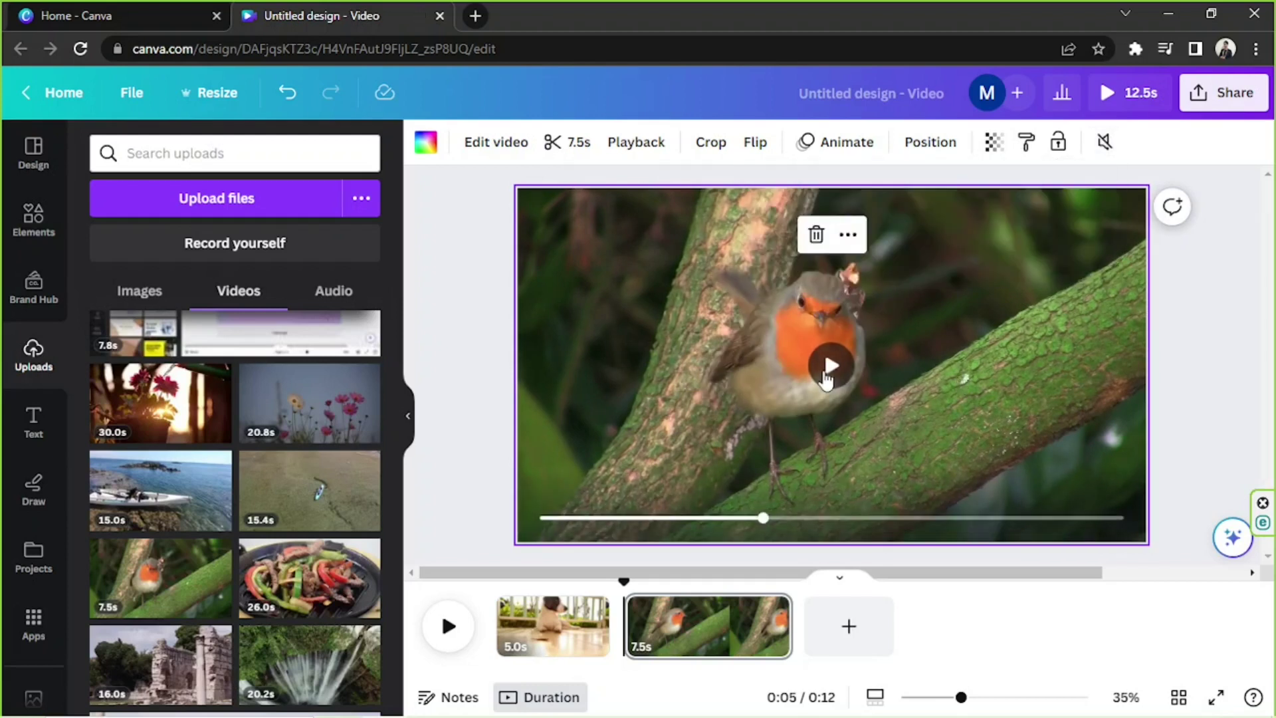
left_click(830, 365)
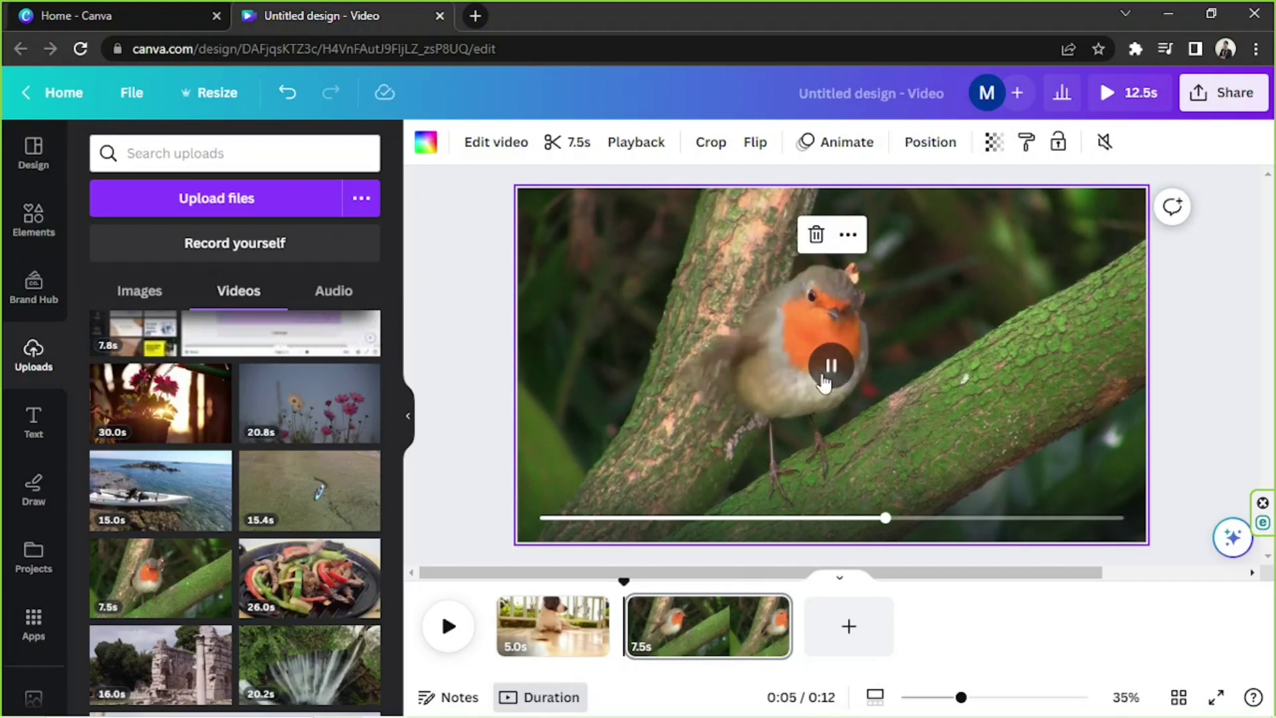
left_click(830, 365)
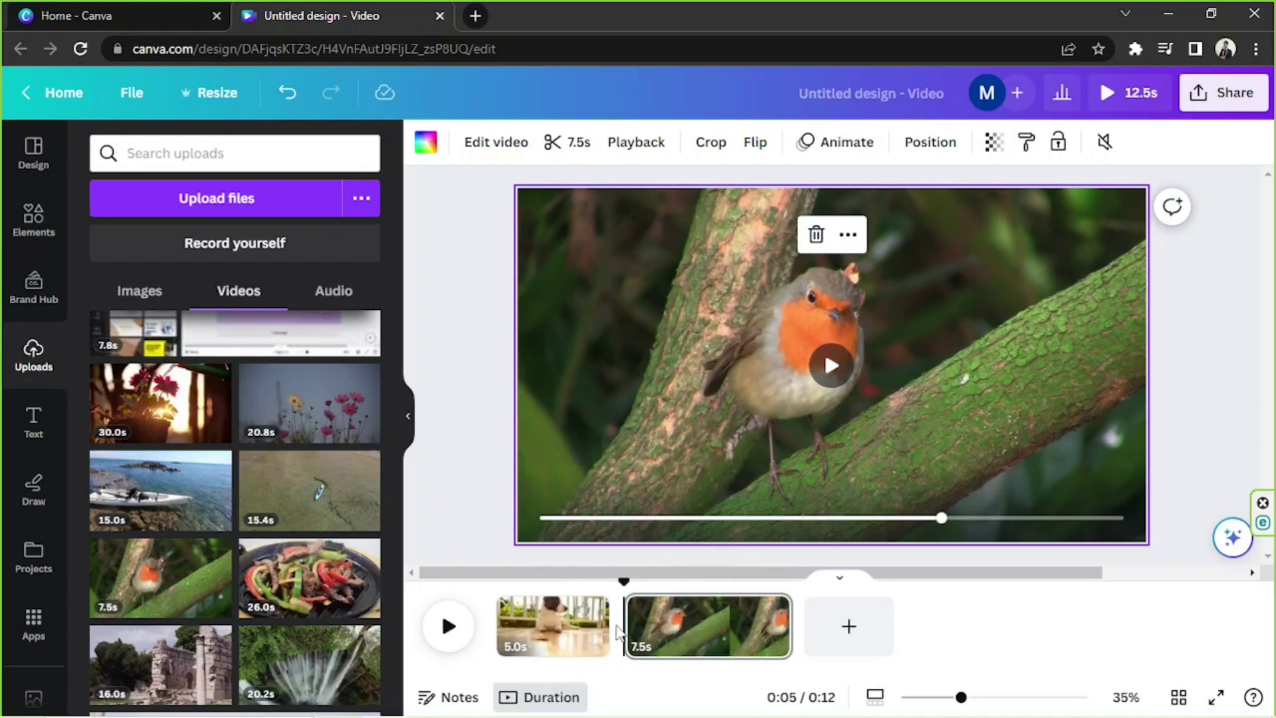
mouse_move(620, 628)
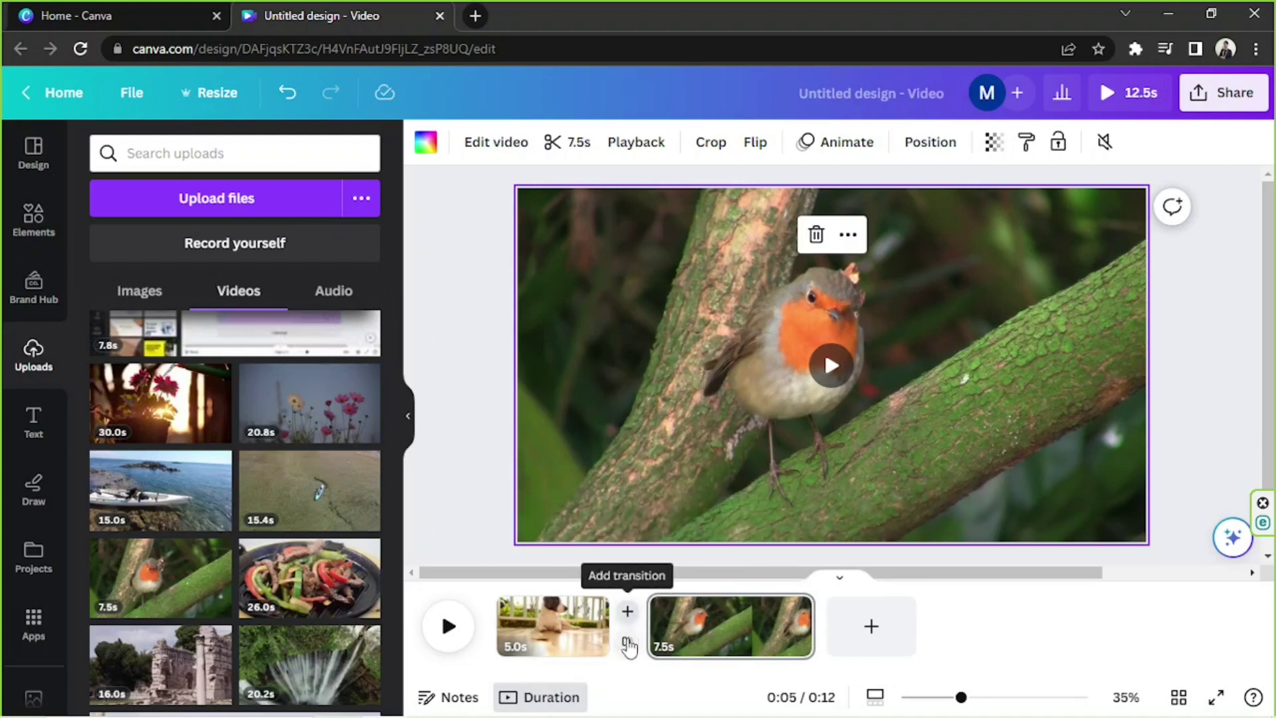
Add a 0.5-second Match & Move transition between the dog and robin pages
left_click(626, 644)
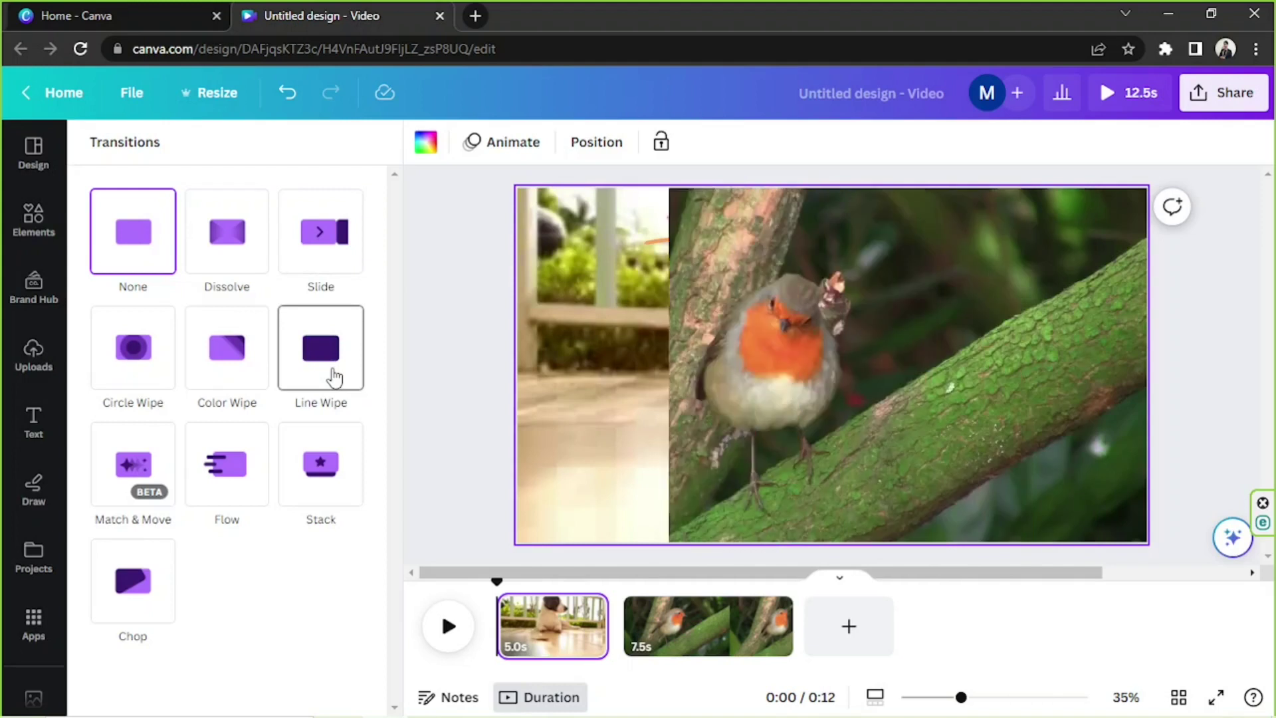
left_click(155, 476)
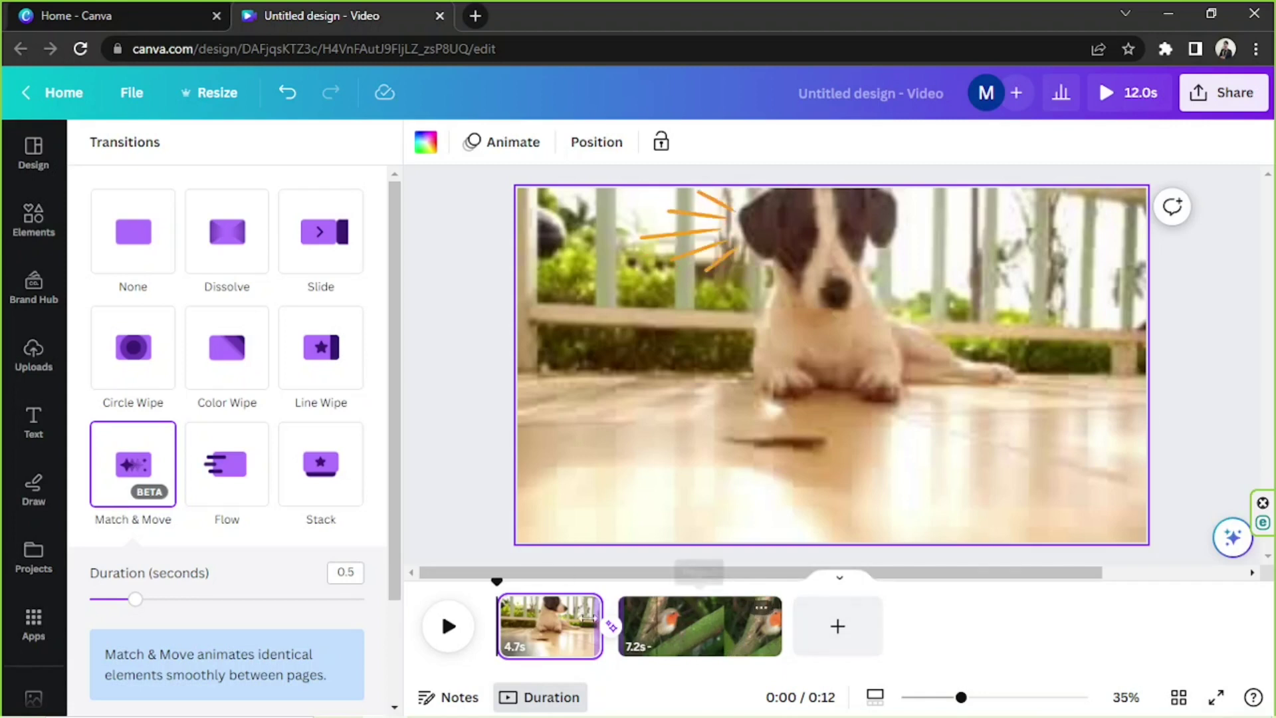
left_click(724, 344)
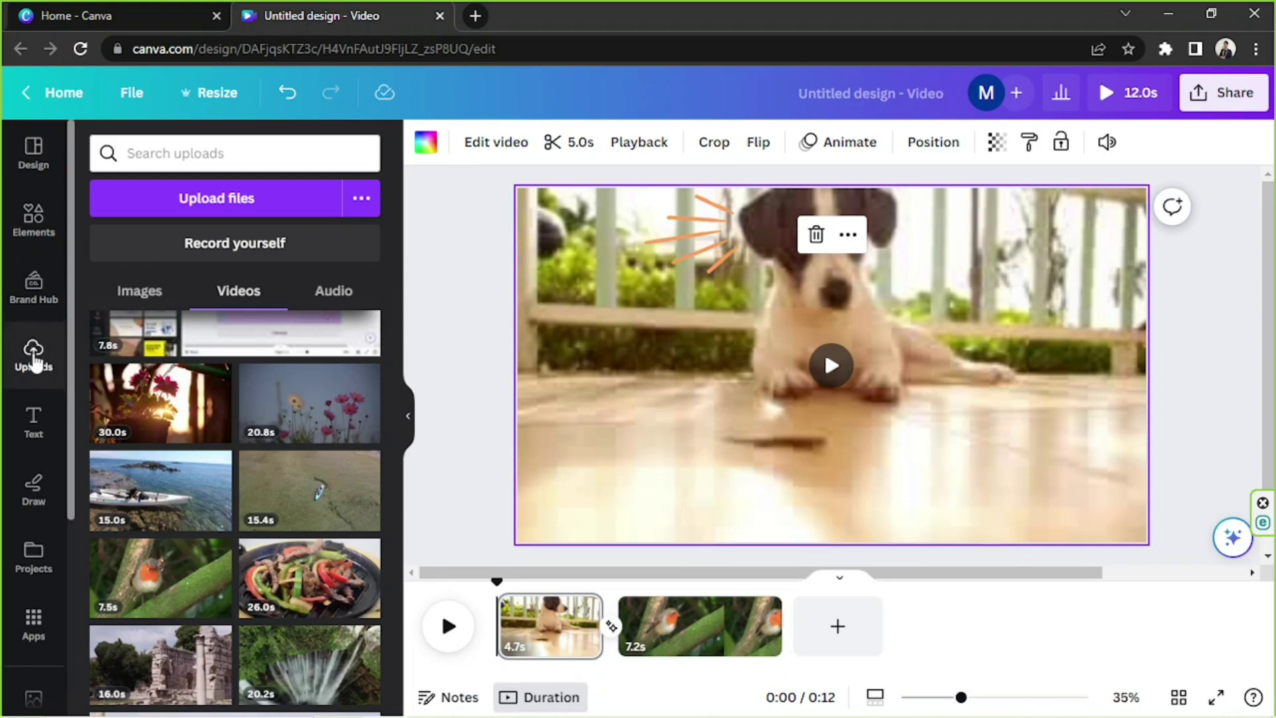
Place the lo-fi chillhop upload under both pages as a 12.0-second soundtrack at volume 35
left_click(325, 289)
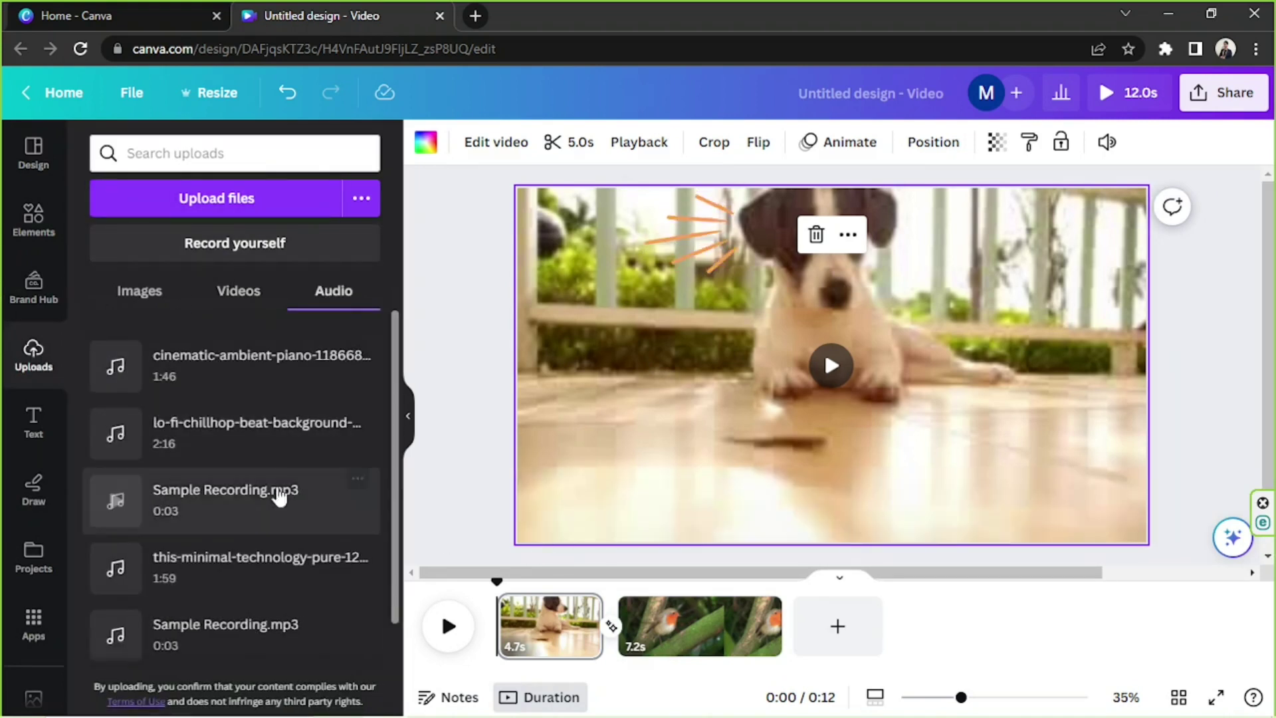
left_click_drag(193, 427, 527, 412)
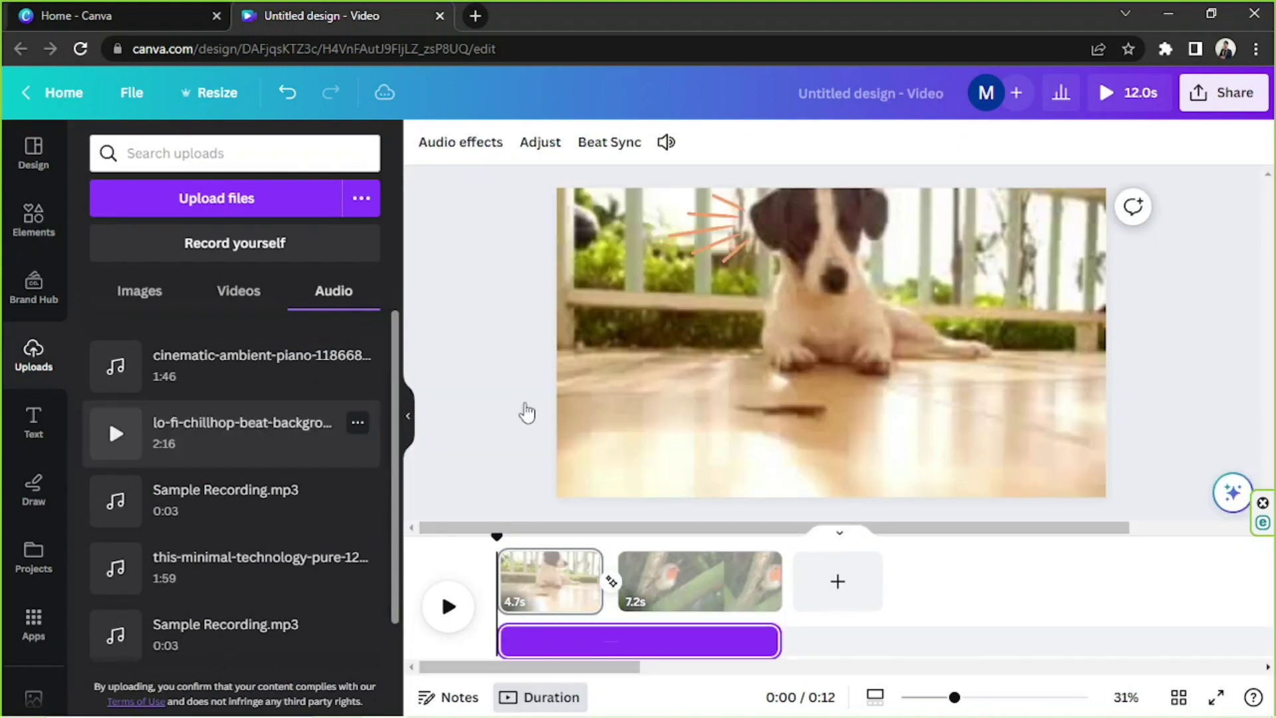
left_click(761, 640)
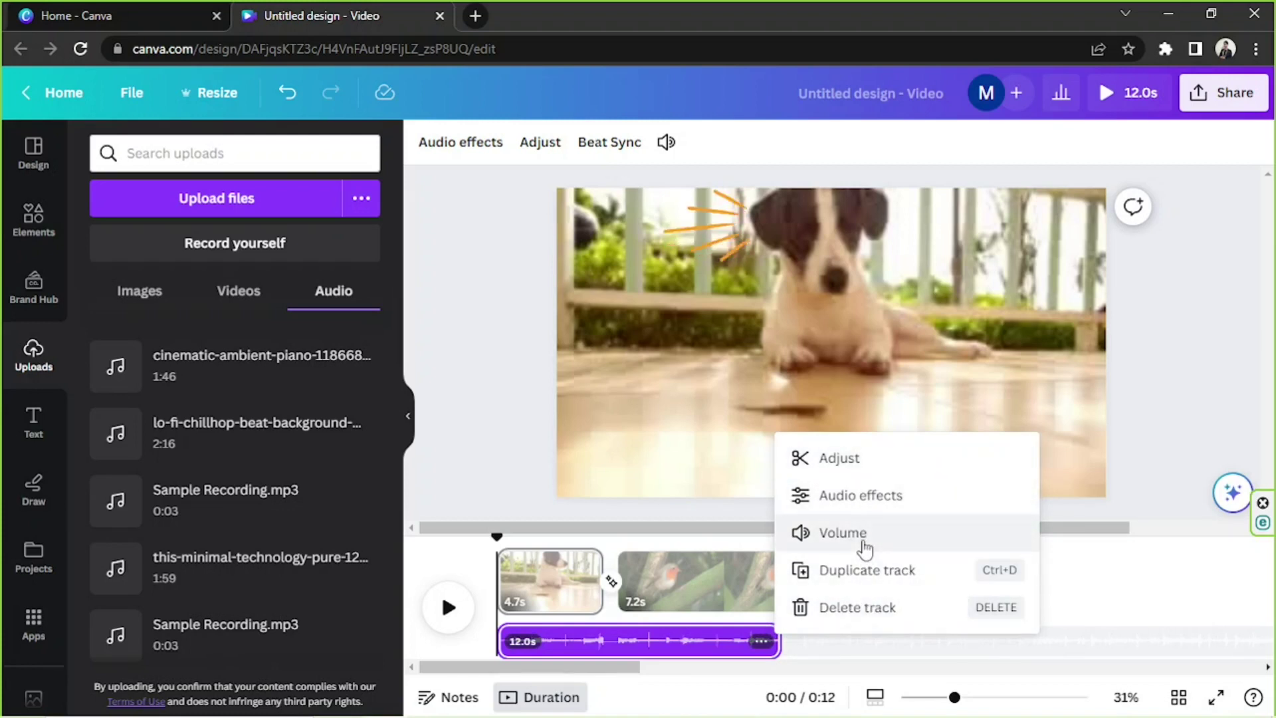
left_click(842, 532)
left_click(866, 546)
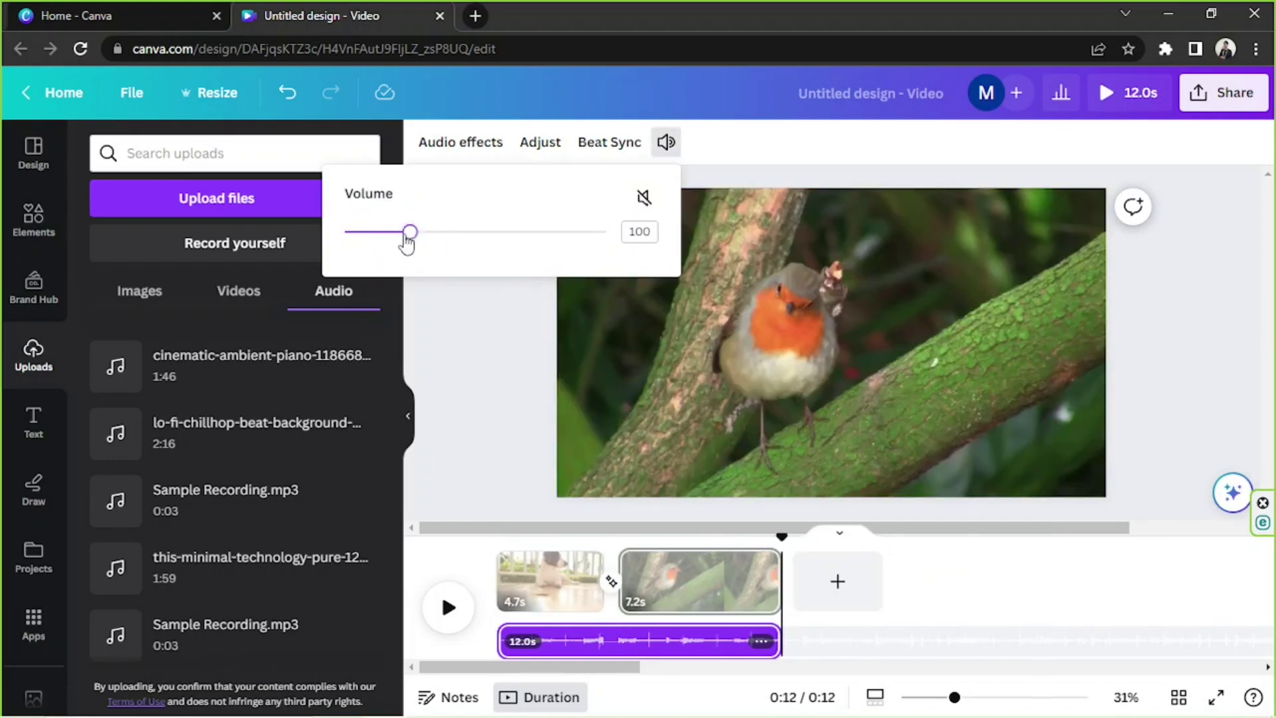
mouse_move(400, 239)
left_mouse_down()
mouse_move(413, 243)
mouse_move(376, 241)
left_mouse_up()
left_click(655, 227)
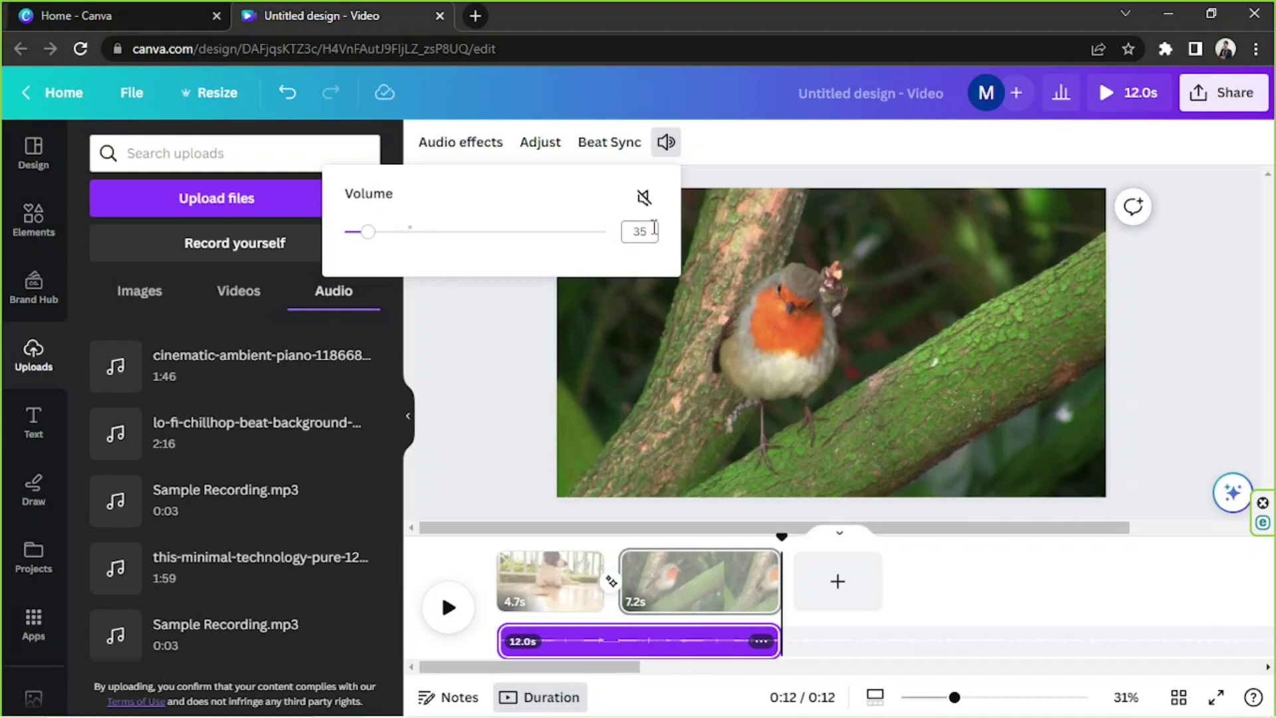
left_click(514, 358)
left_click(1022, 471)
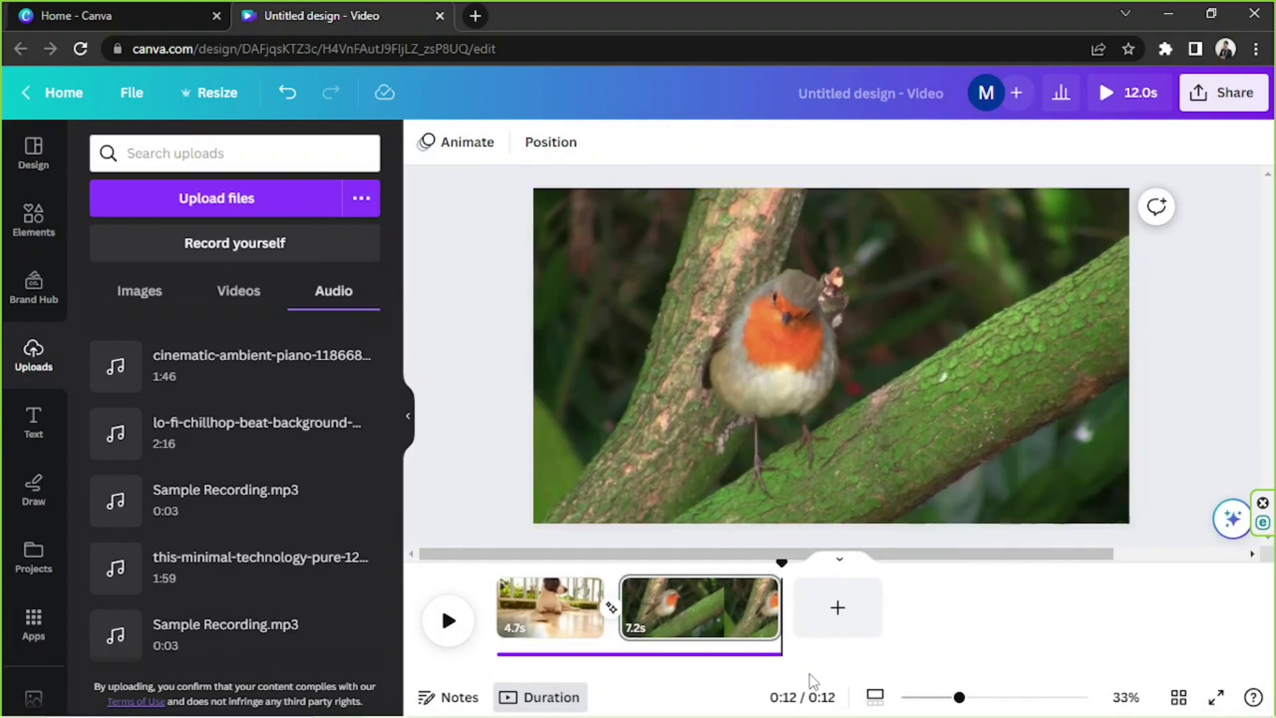
left_click(763, 664)
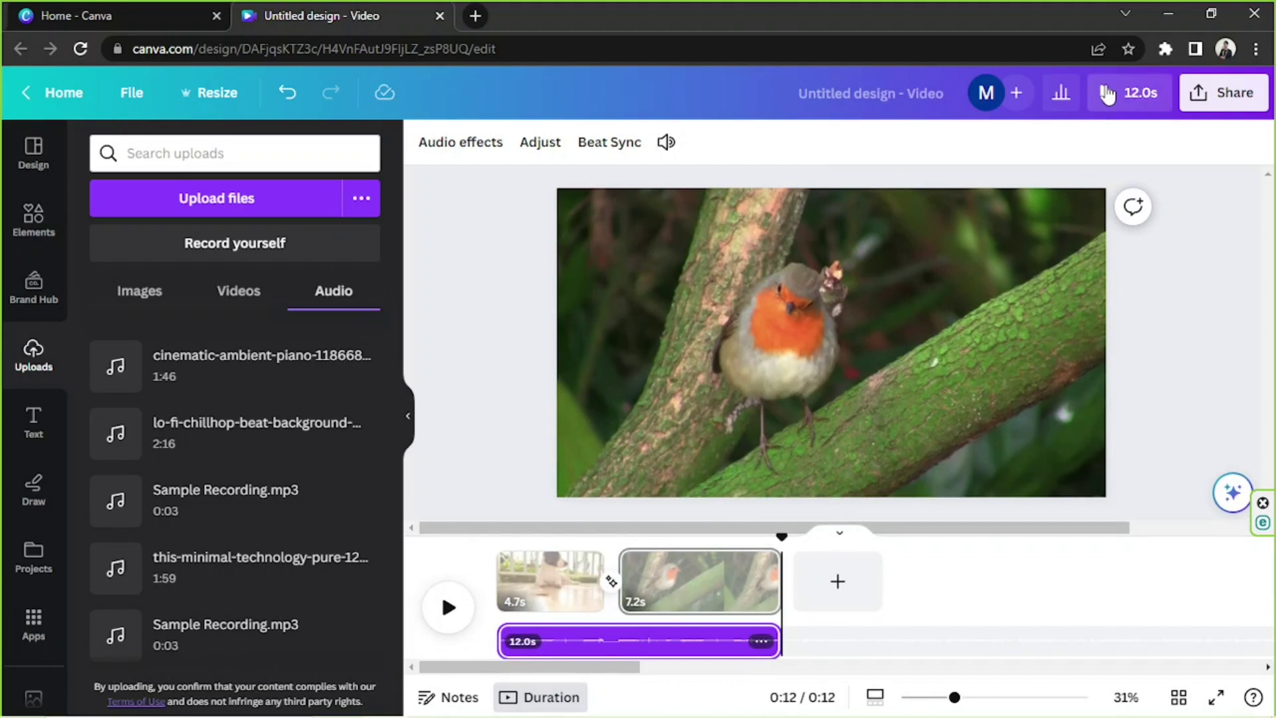
left_click(1106, 95)
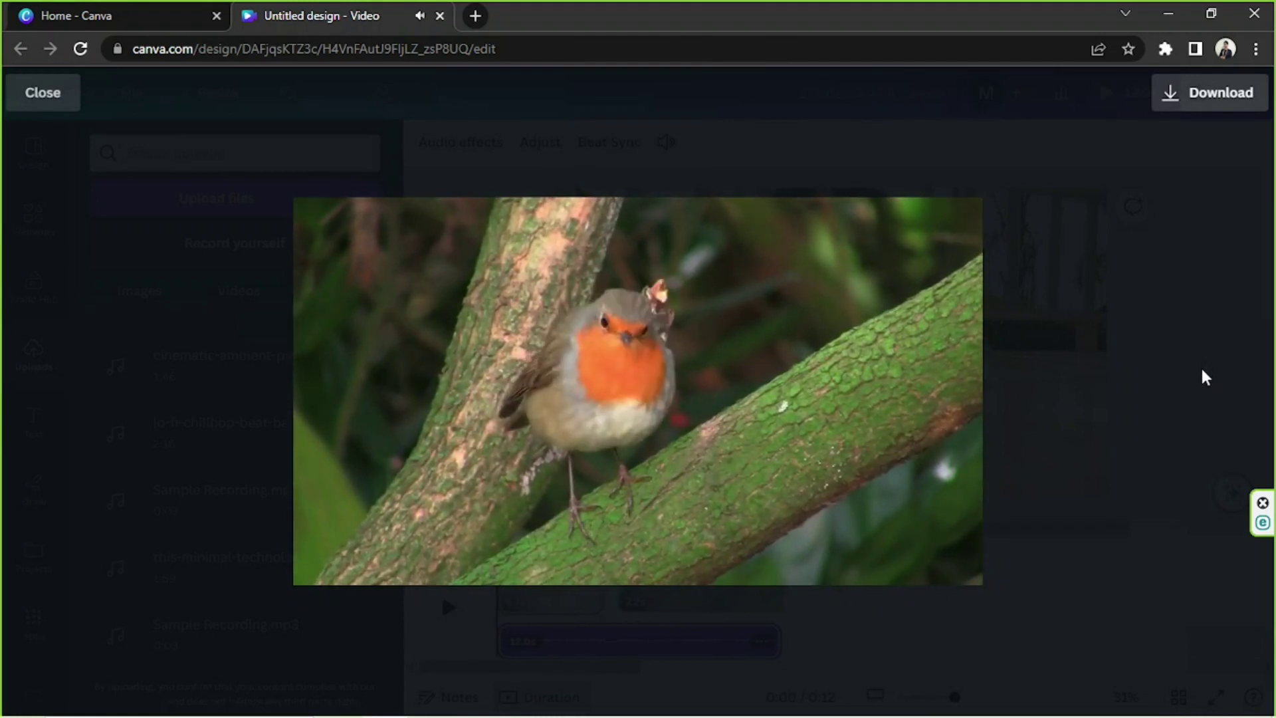
key("Escape")
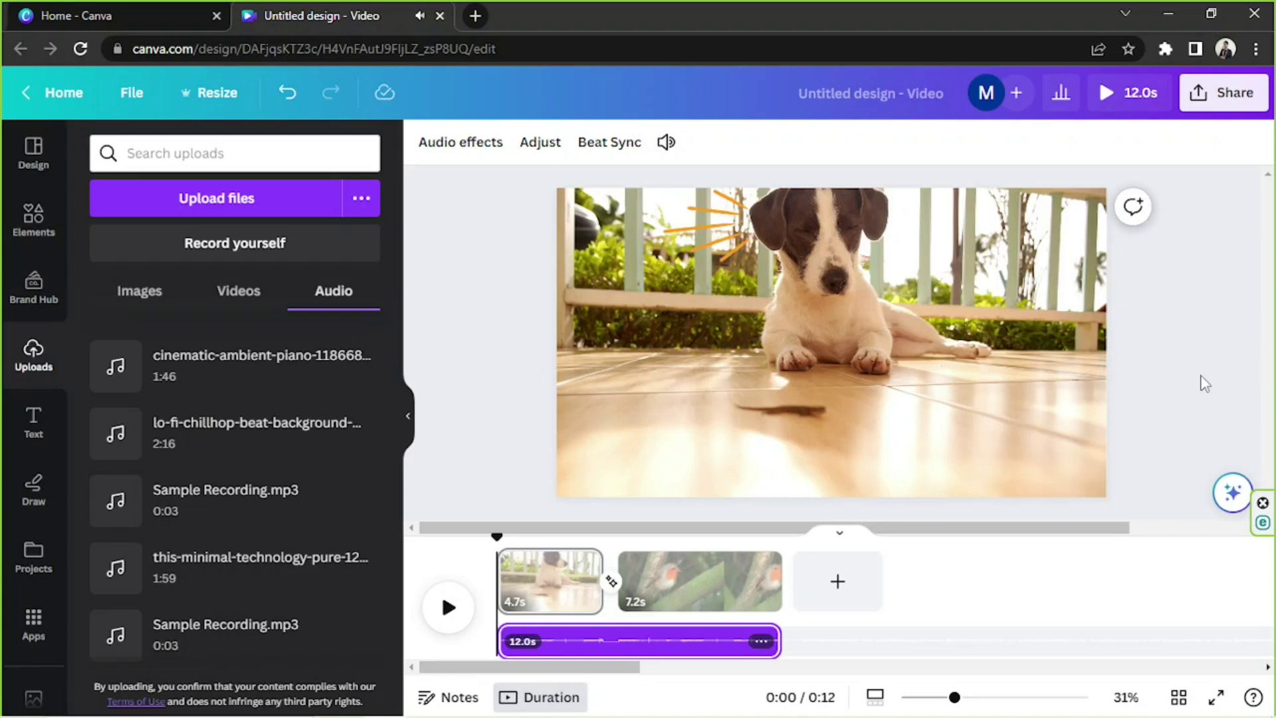